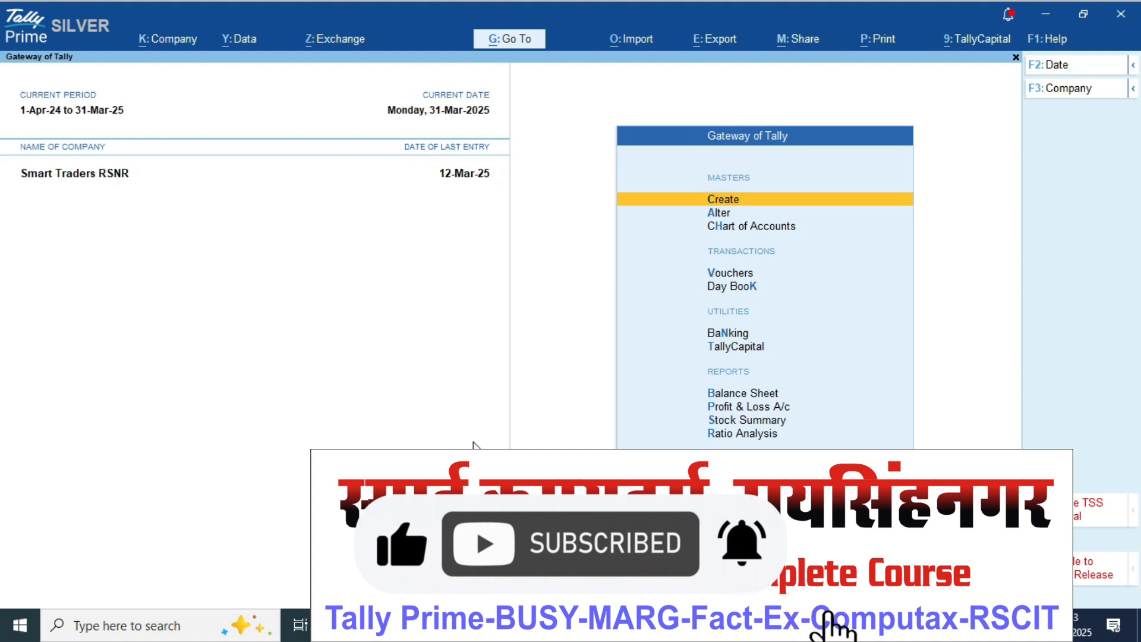
key(Down)
key(Down)
key(Down)
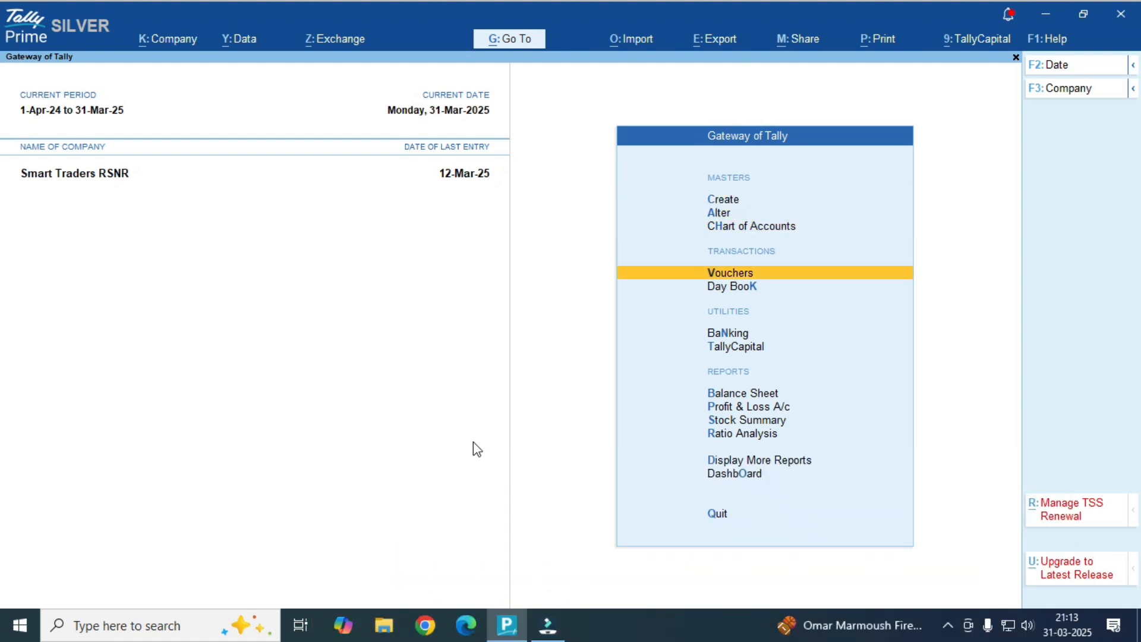
key(Return)
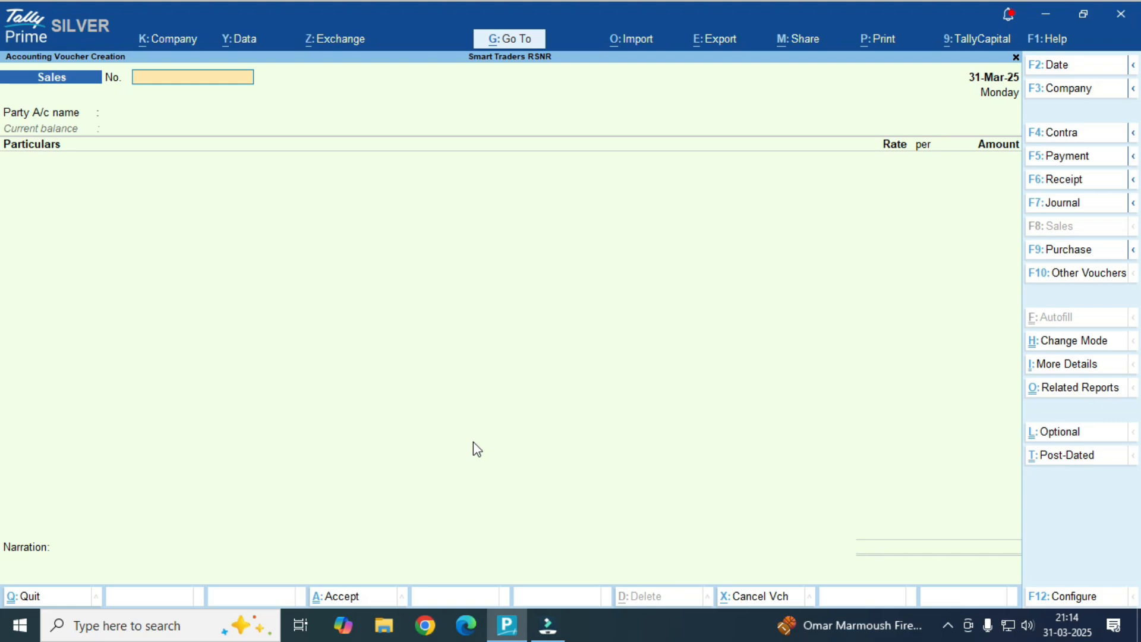
key(Escape)
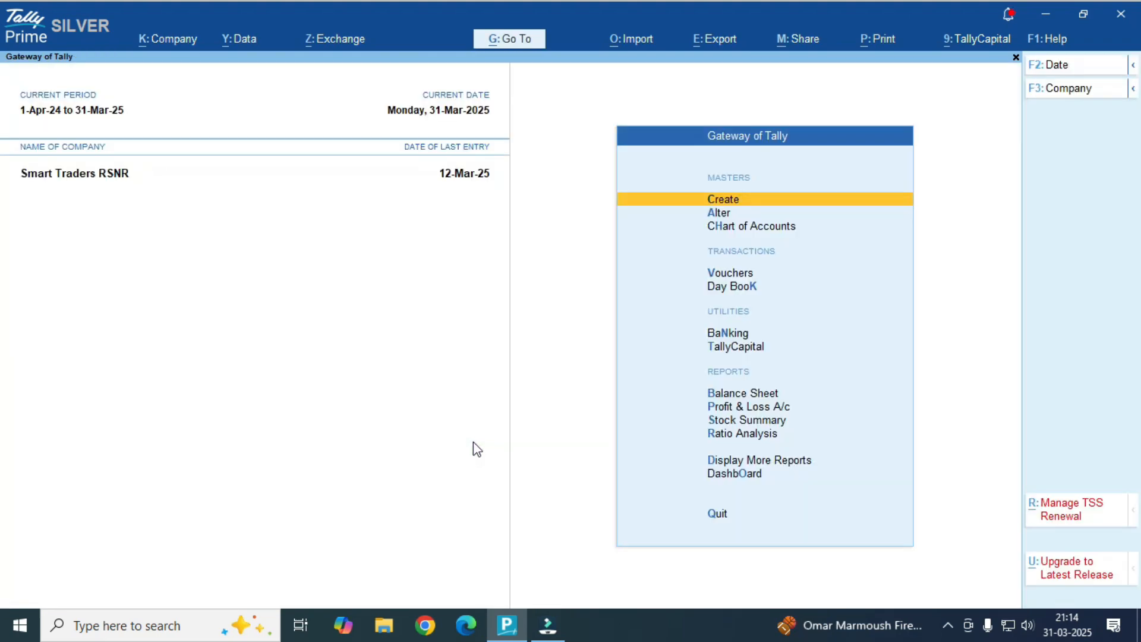
- Review the voucher entries in the NEHA TRADERS ledger account, and return to the Gateway of Tally
text(dalNE)
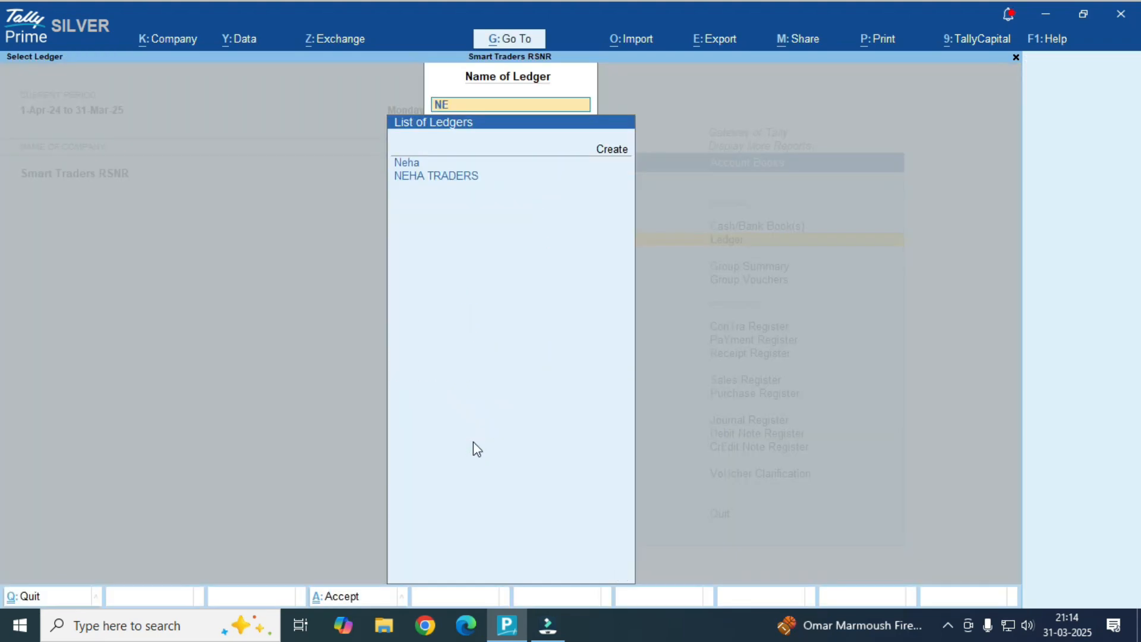
key(Return)
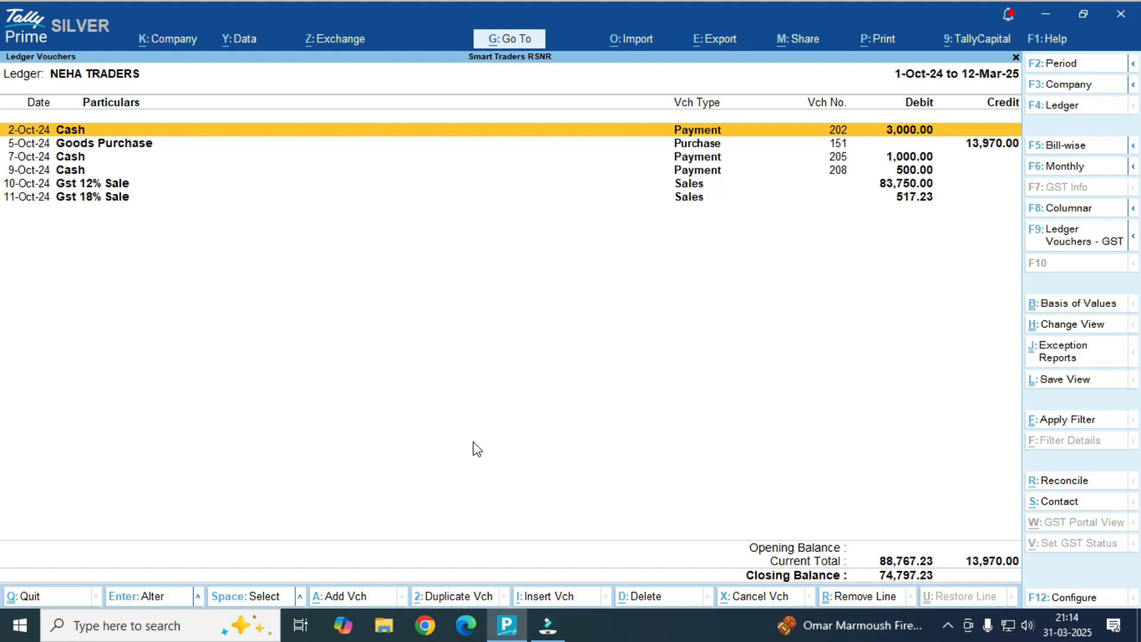
key(Down)
key(Down)
key(Down)
key(Down)
key(Escape)
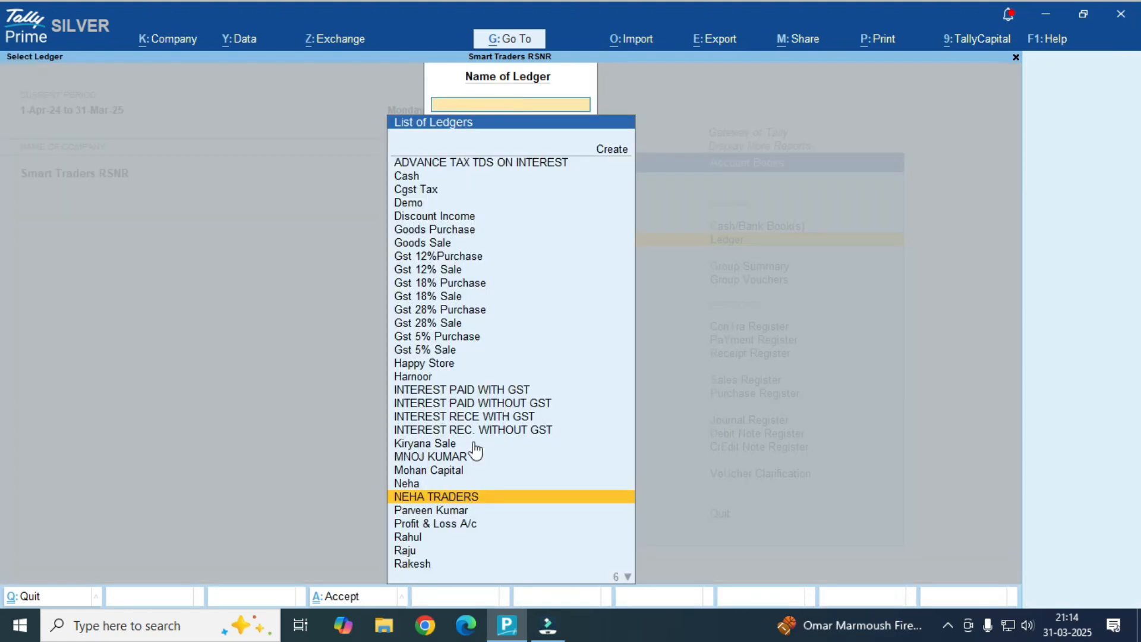
key(Escape)
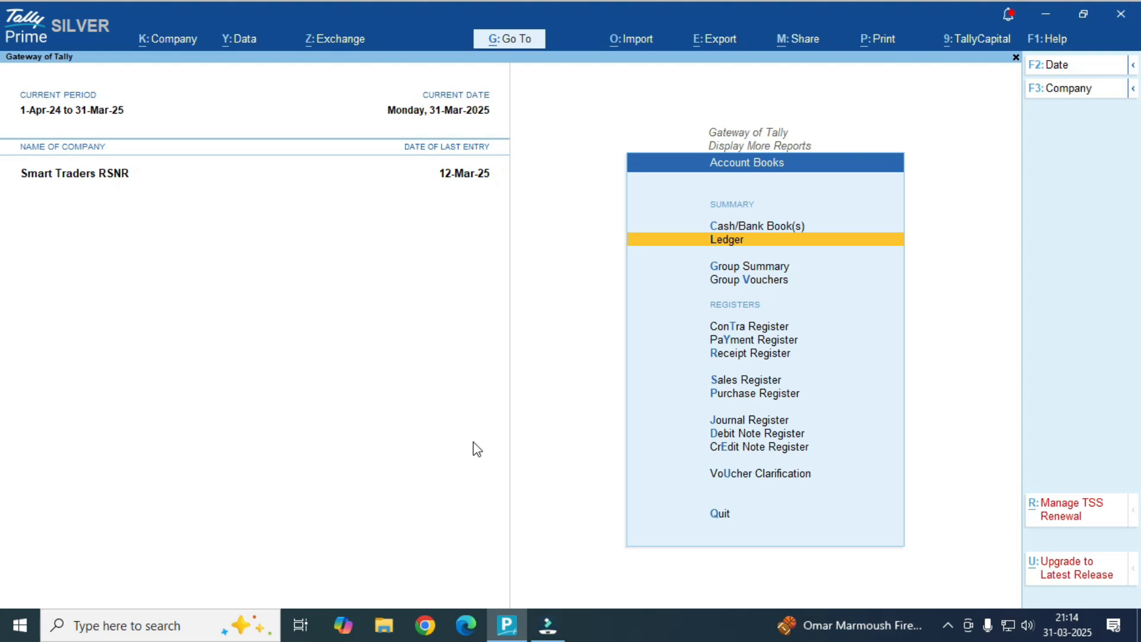
key(Escape)
key(Escape)
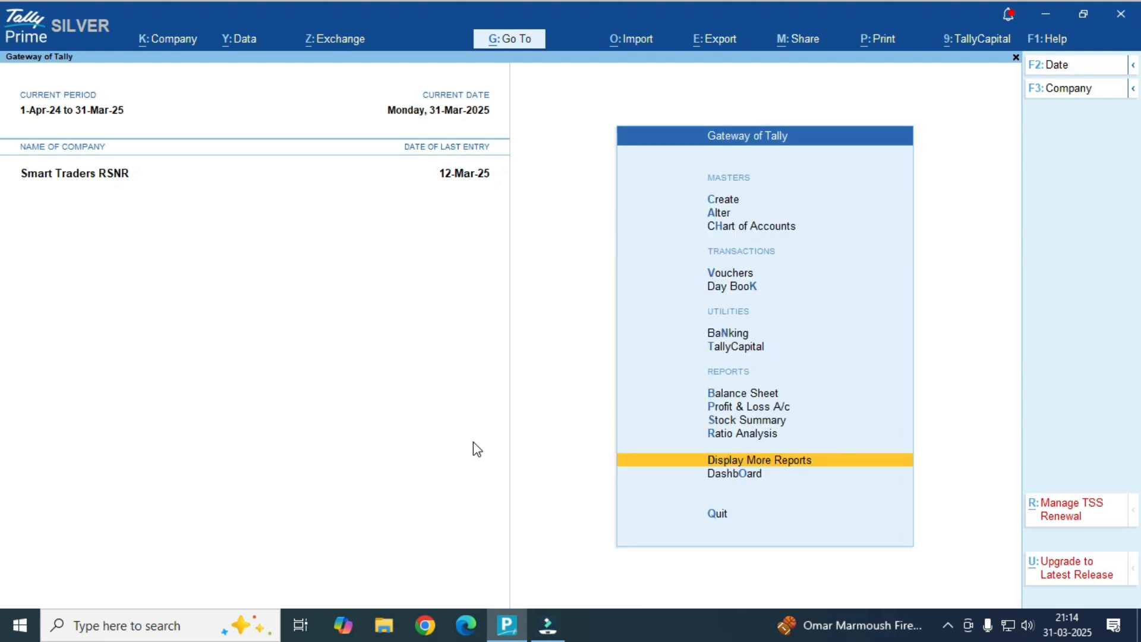
key(Home)
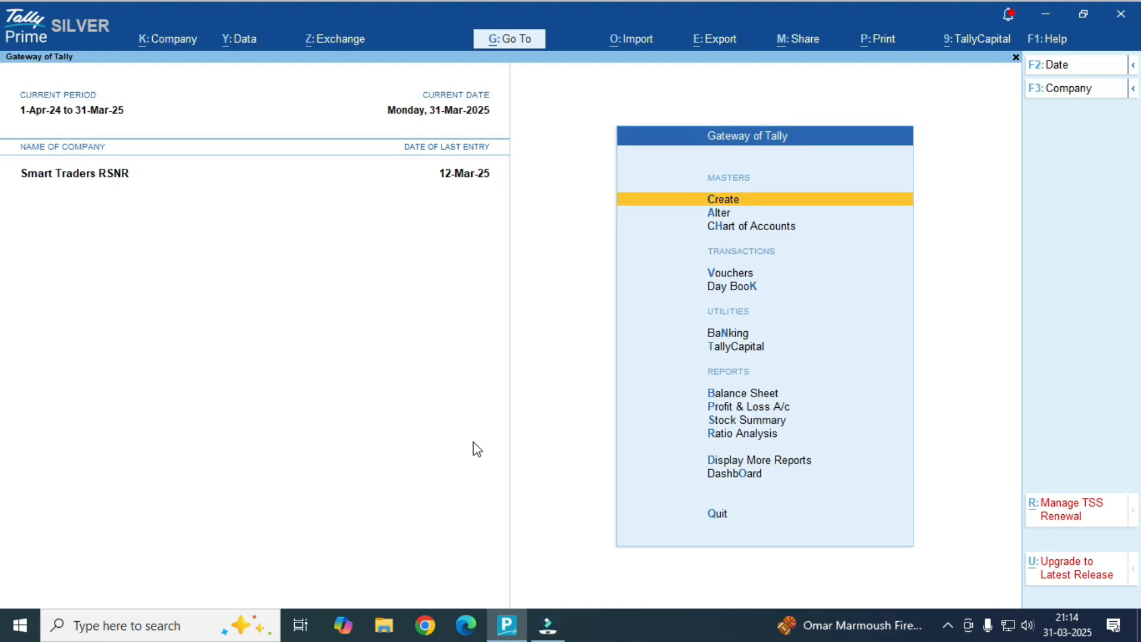
- Start a new Journal voucher
key(Down)
key(Down)
key(Down)
key(Return)
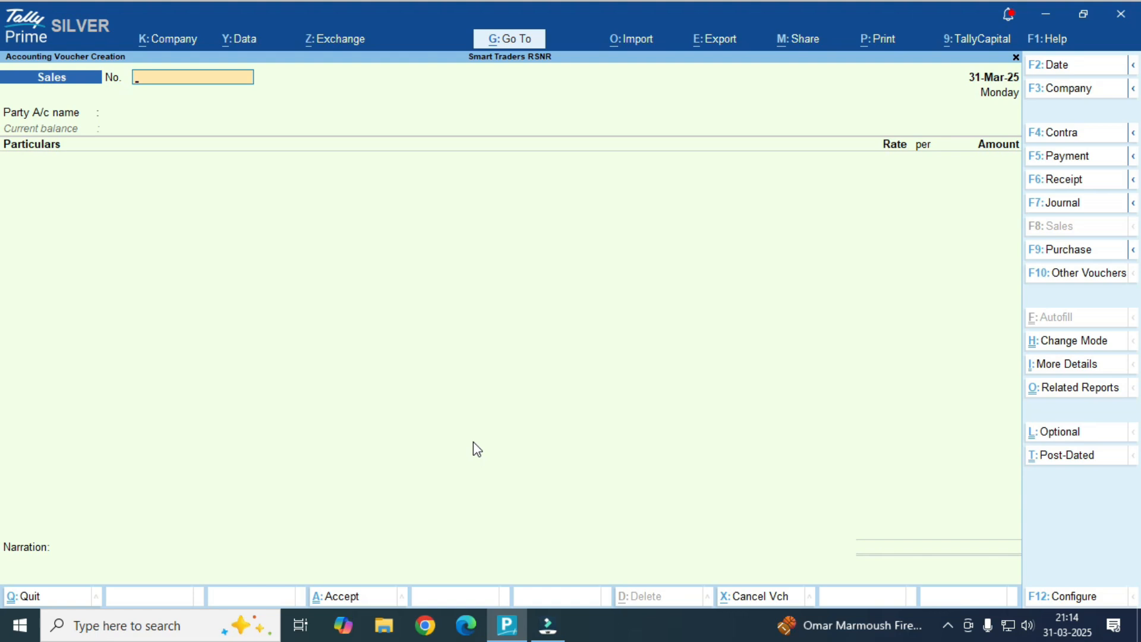
key(F7)
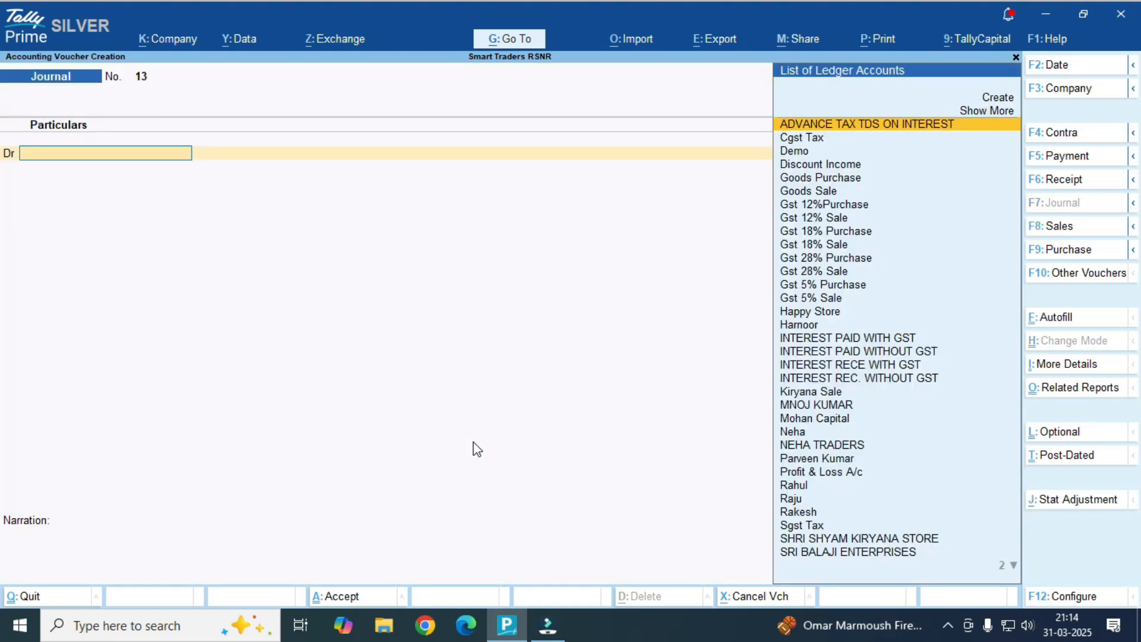
- Debit NEHA TRADERS with 20,000 in the journal and allocate the amount as On Account
text(NEH)
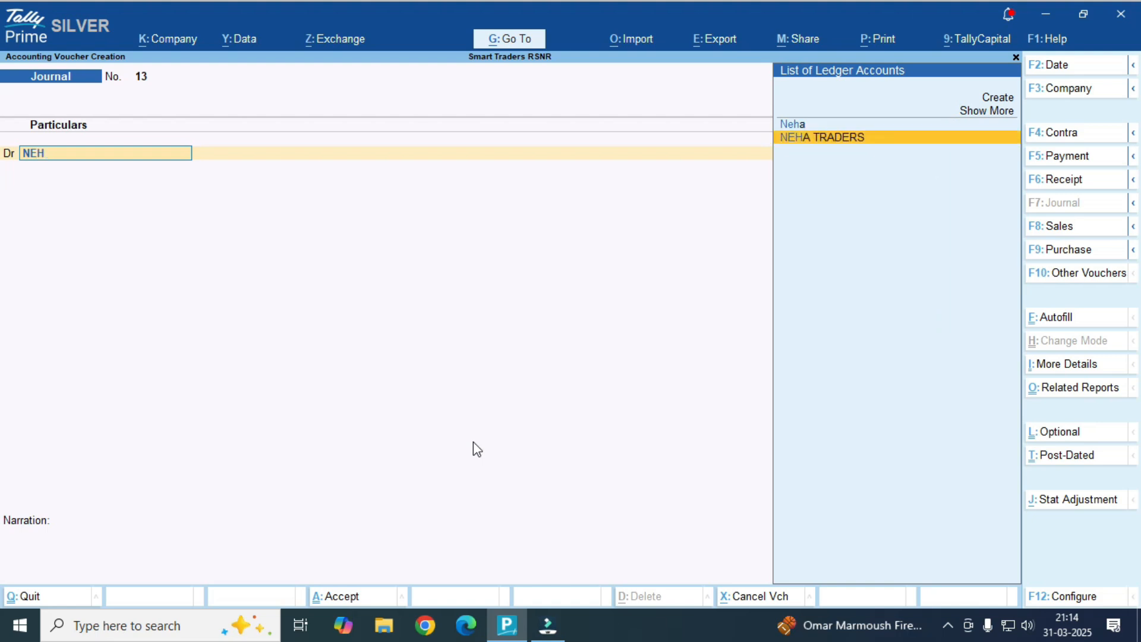
key(Return)
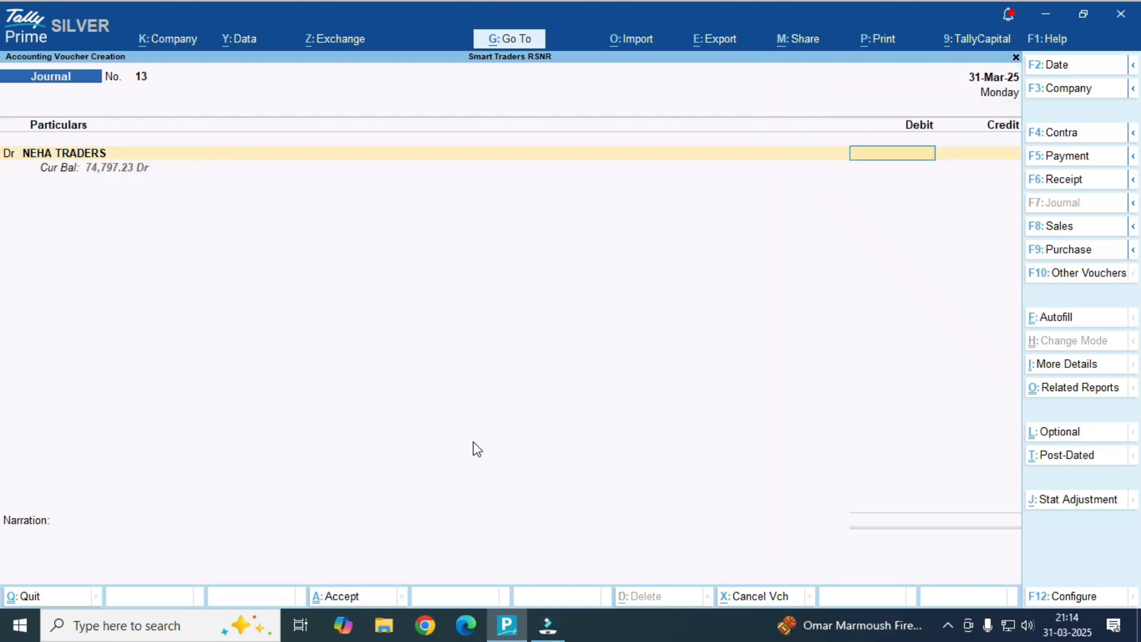
text(20000)
key(Return)
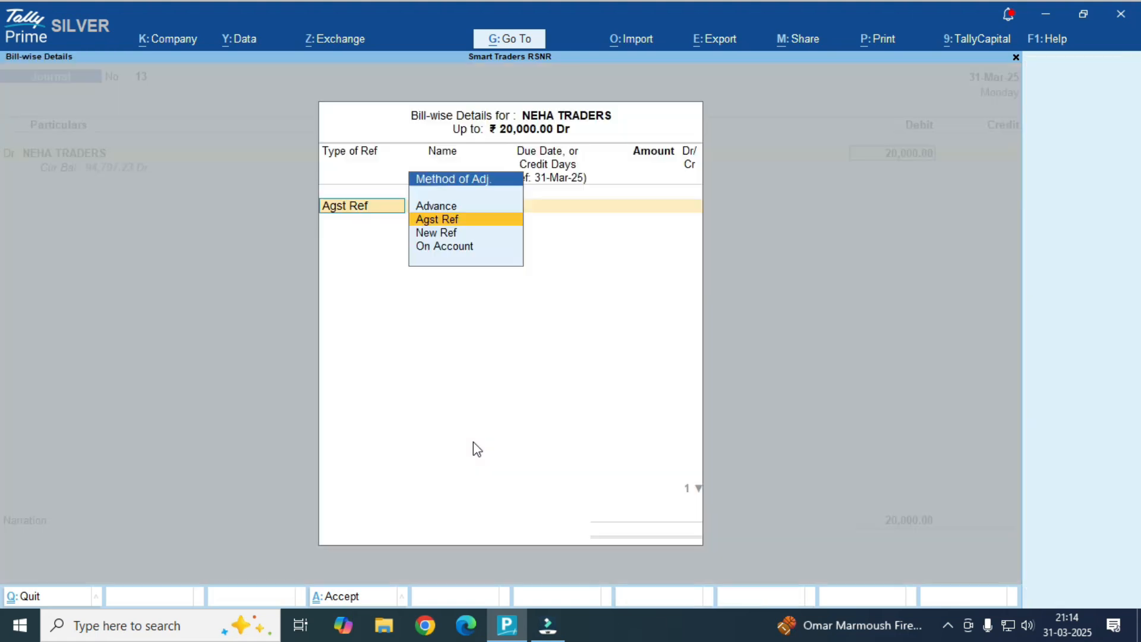
key(Down)
key(Down)
key(Return)
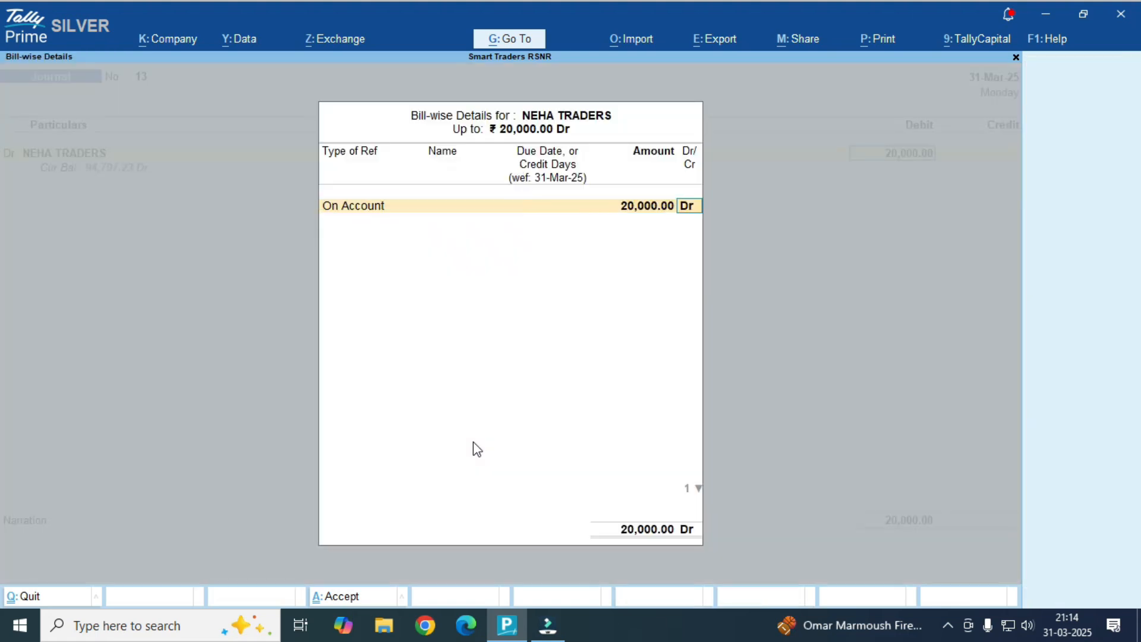
key(Return)
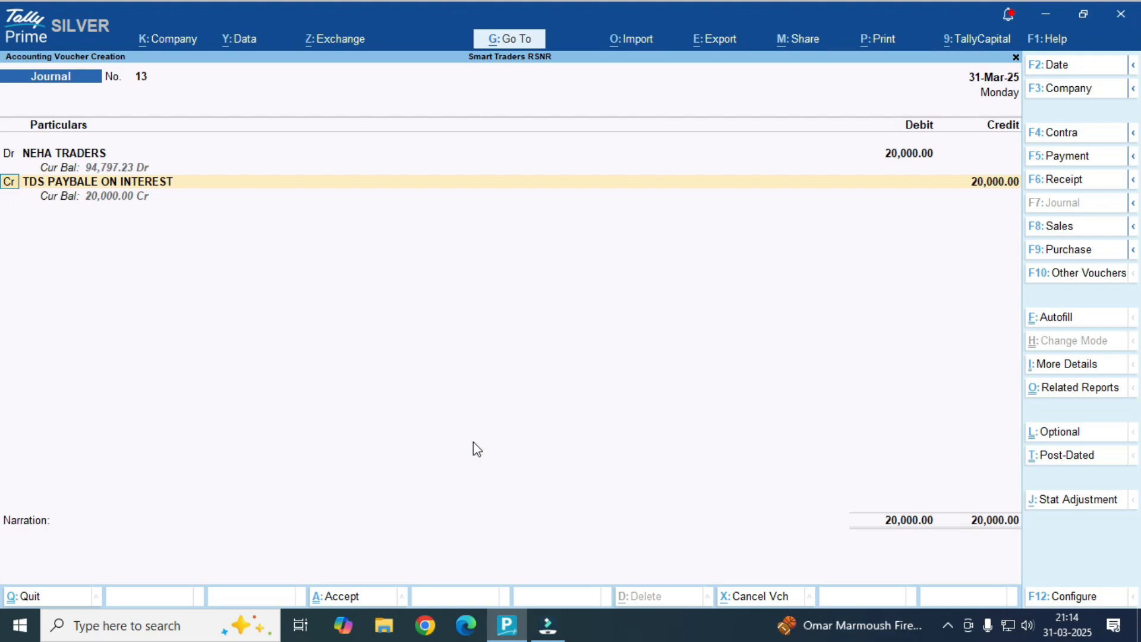
- Set INTEREST REC. WITHOUT GST as the credit ledger of the journal, in place of TDS PAYBALE ON INTEREST
key(Return)
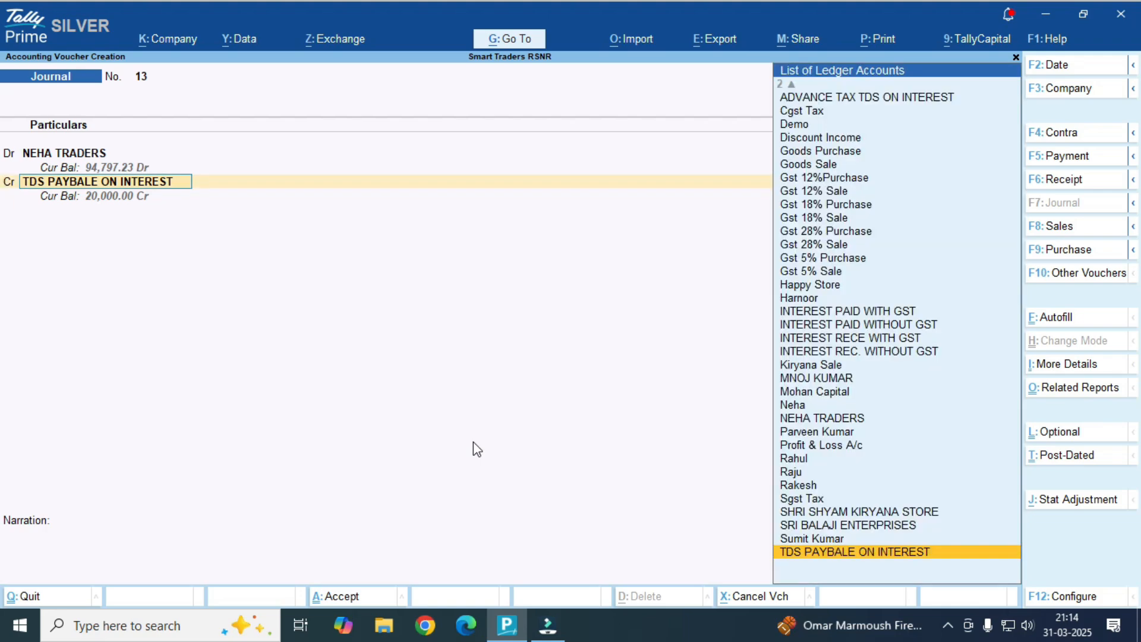
text(INTER)
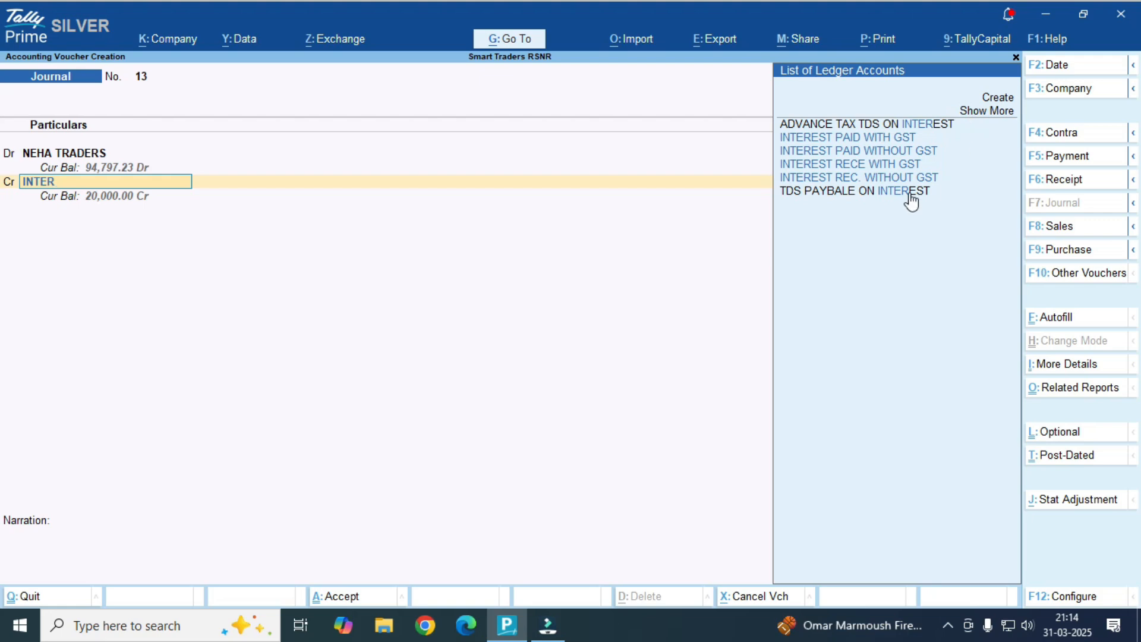
key(ctrl)
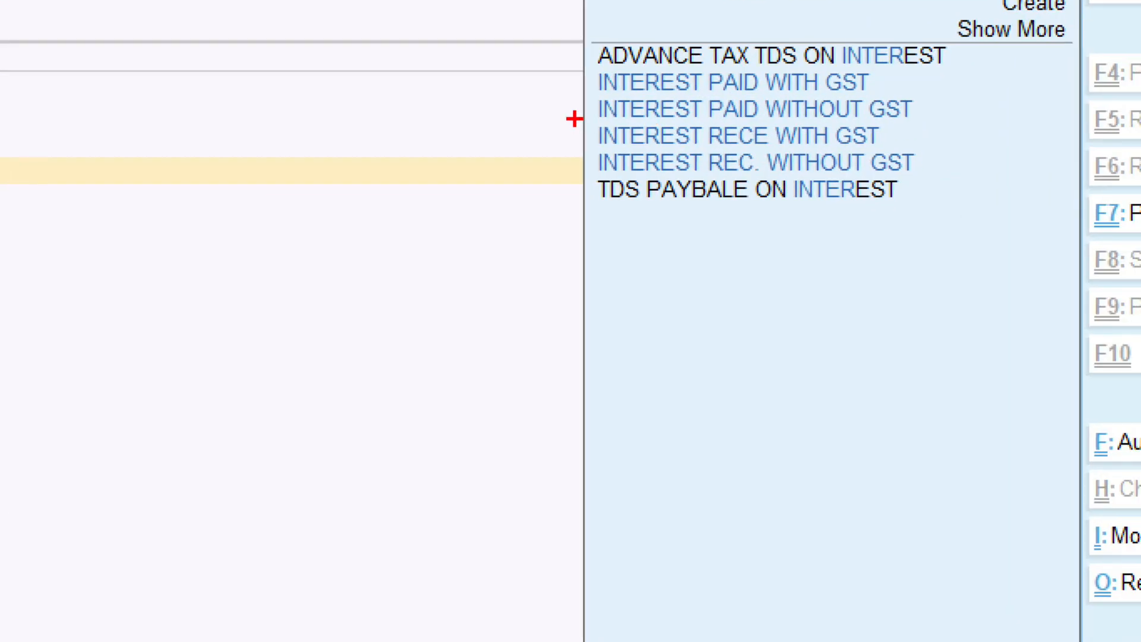
mouse_move(768, 155)
mouse_down()
mouse_move(948, 188)
mouse_move(938, 186)
mouse_up()
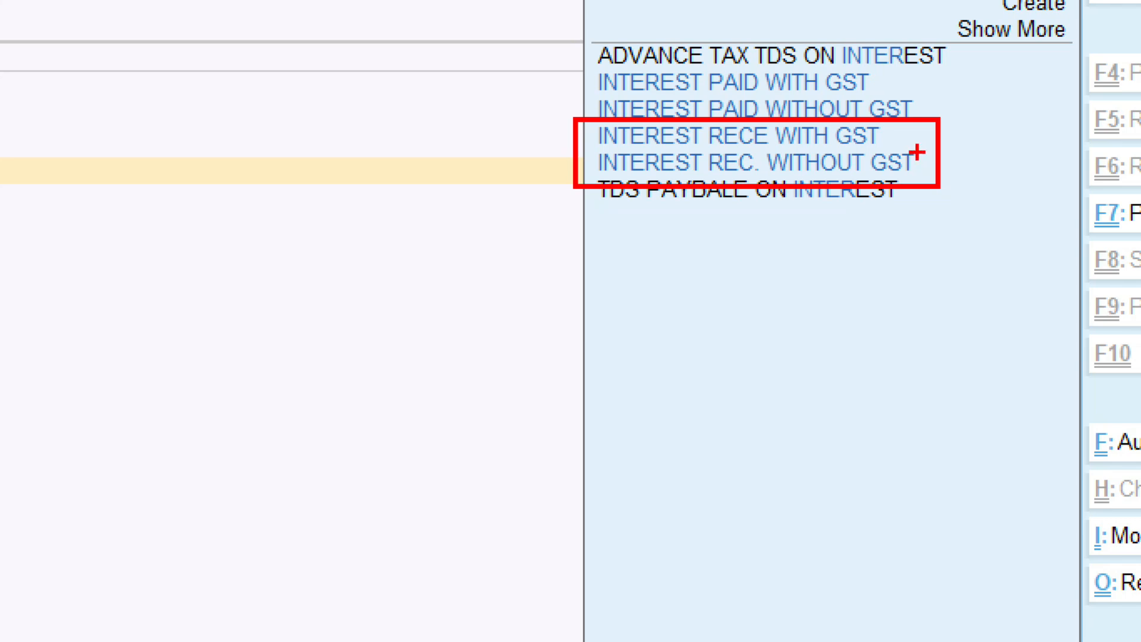
drag(917, 152, 1075, 107)
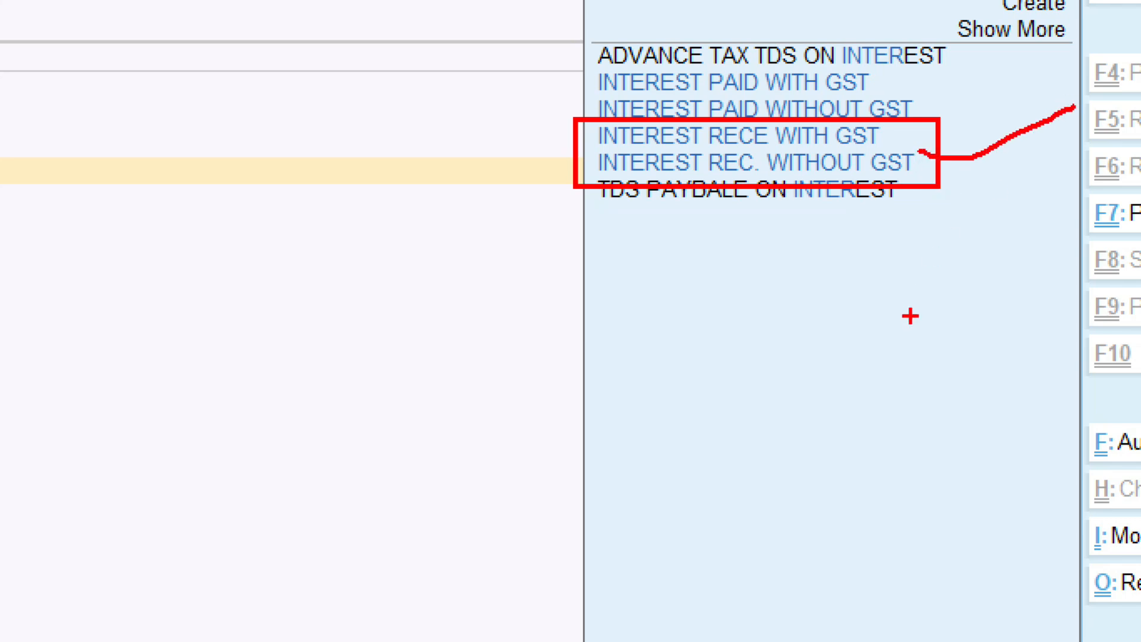
key(Escape)
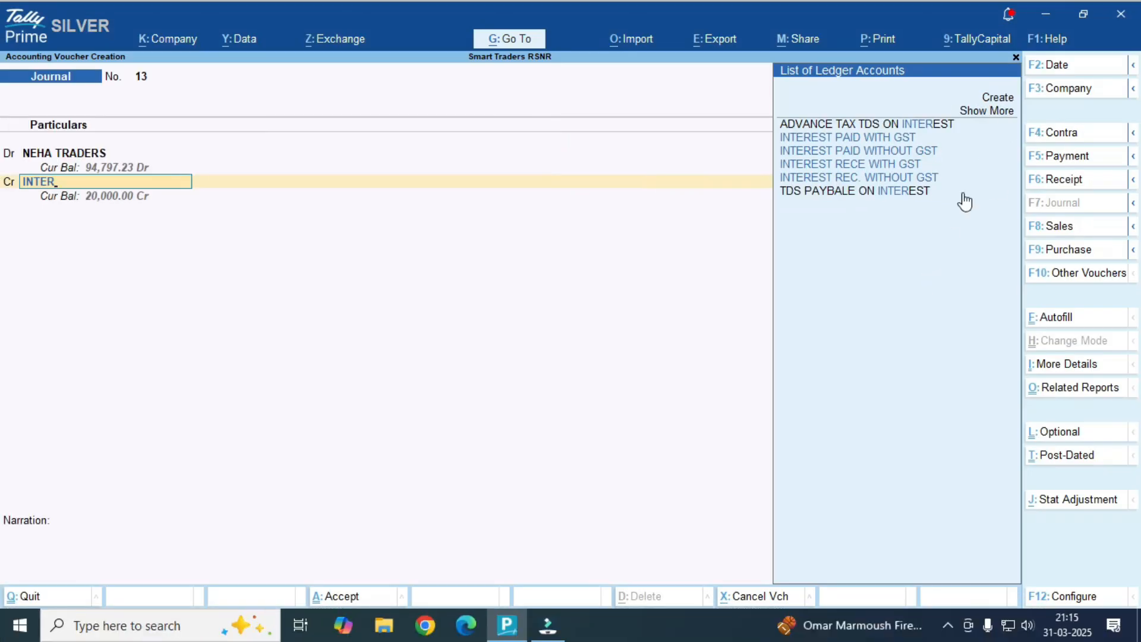
key(Down)
key(Down)
key(Down)
key(Down)
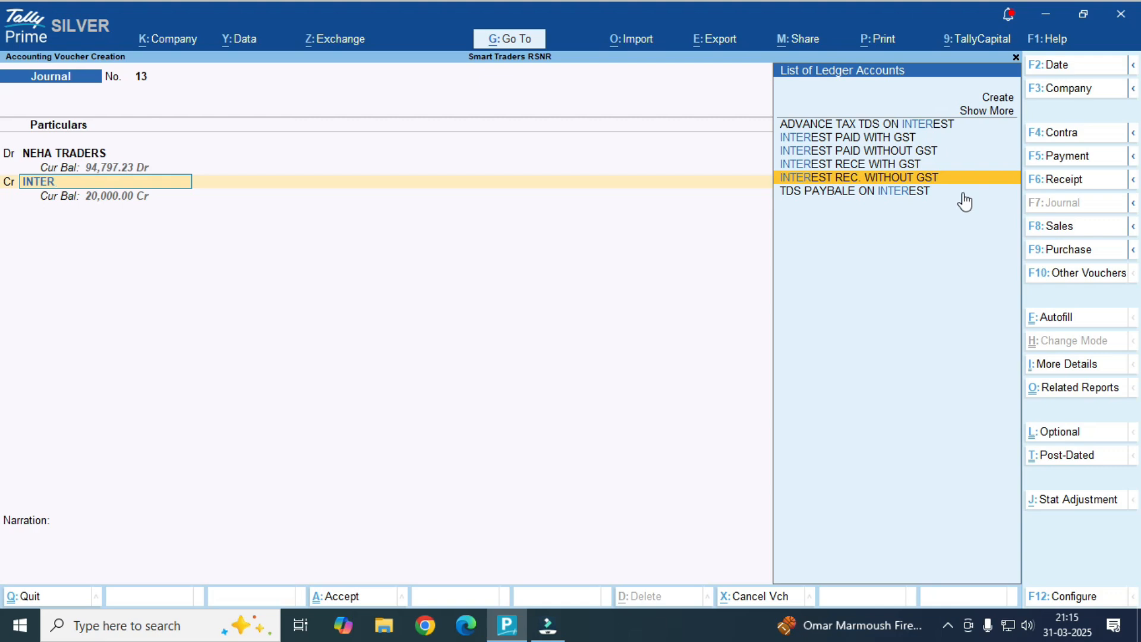
key(Return)
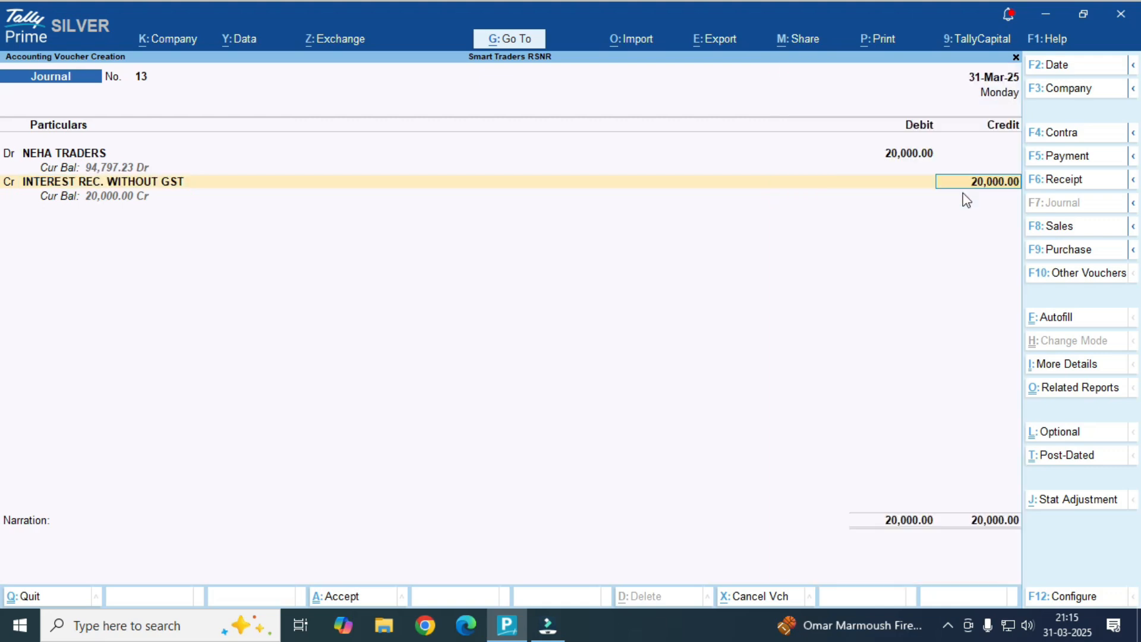
- Check the group and GST applicability in the INTEREST REC. WITHOUT GST ledger master, and return to the voucher
key(BackSpace)
key(ctrl+Return)
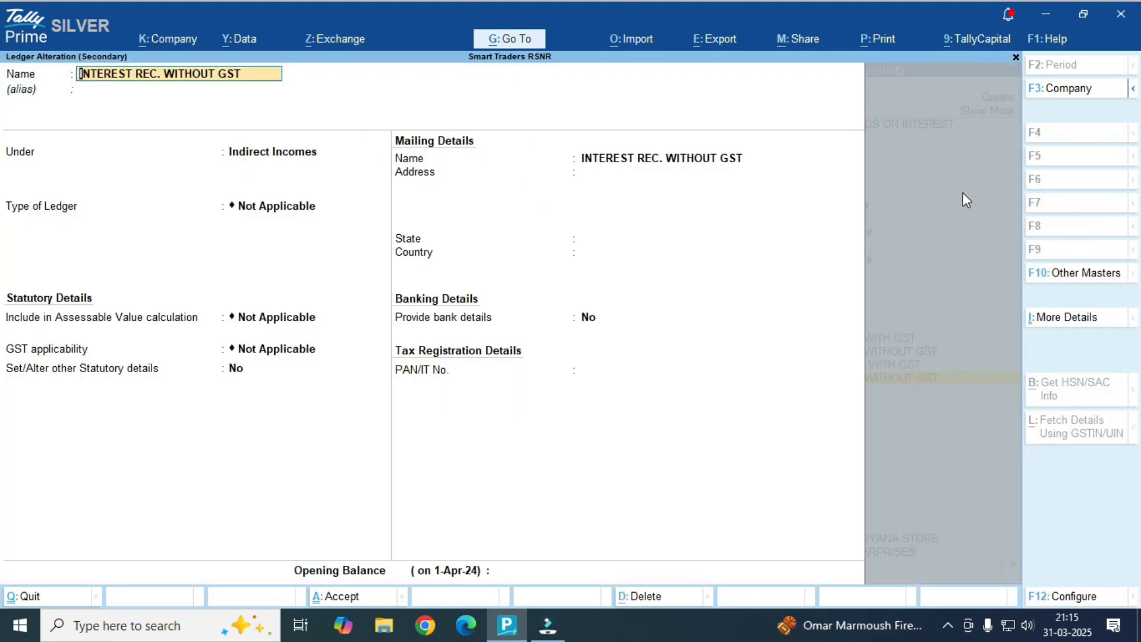
key(Return)
key(Return)
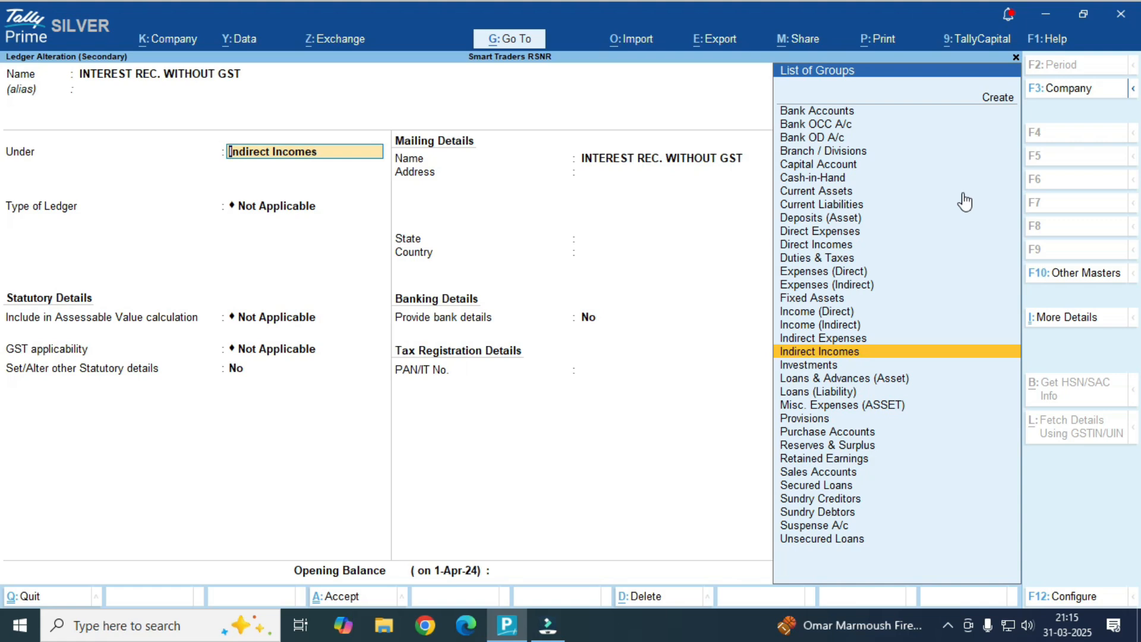
key(Return)
key(Return)
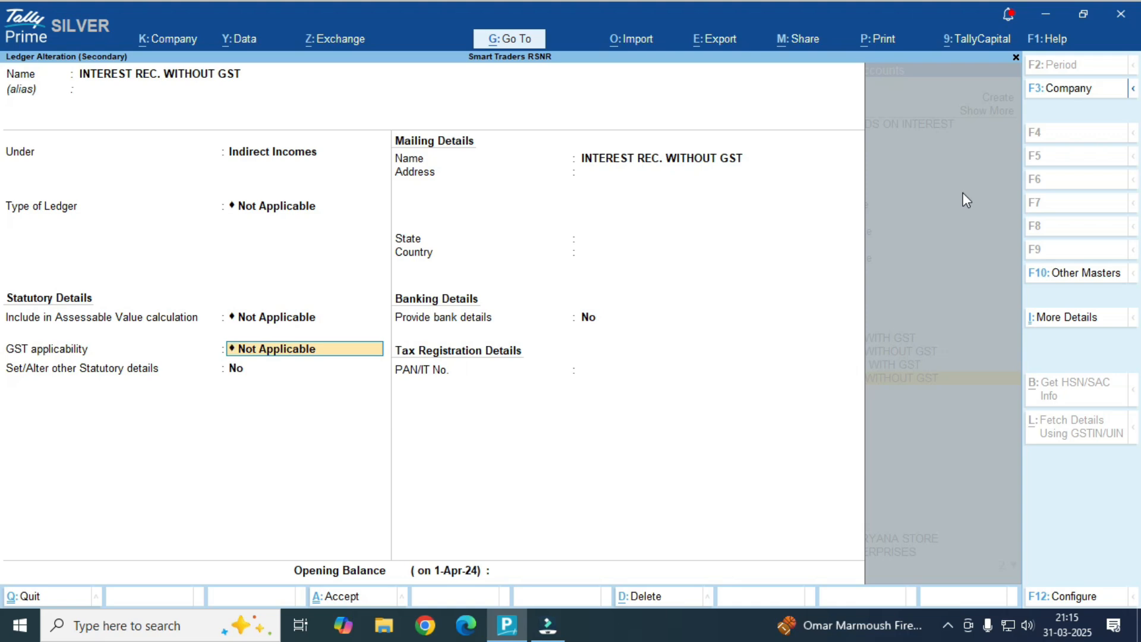
key(Return)
key(Return)
key(Return)
key(Return)
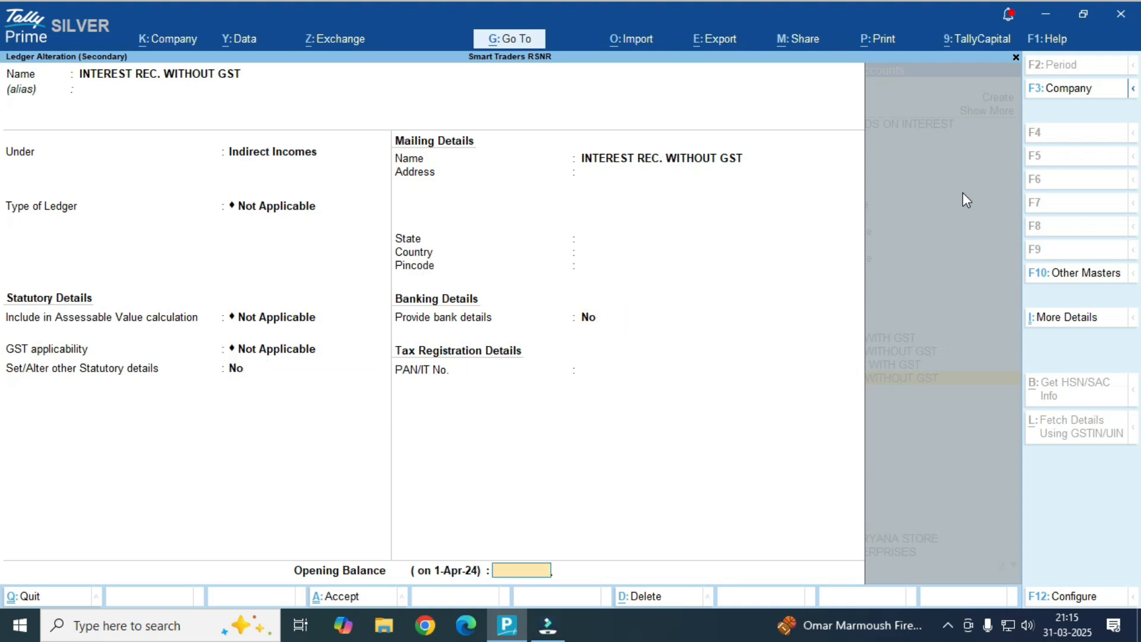
key(Return)
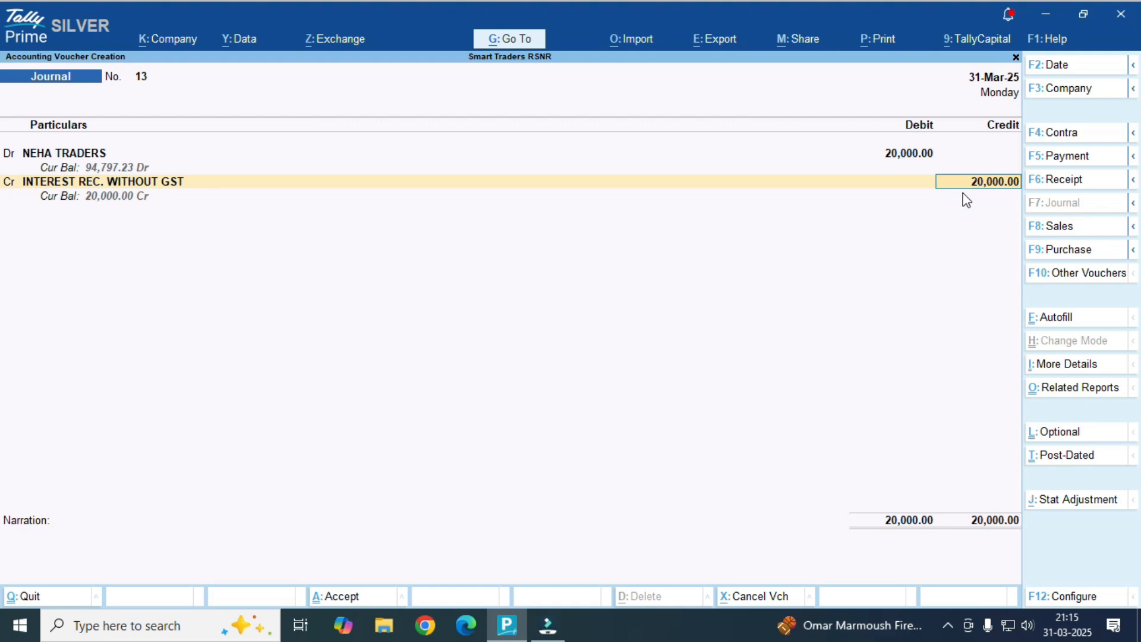
- Accept the 20,000 credit, leave the narration blank and save the journal voucher
key(Return)
key(Return)
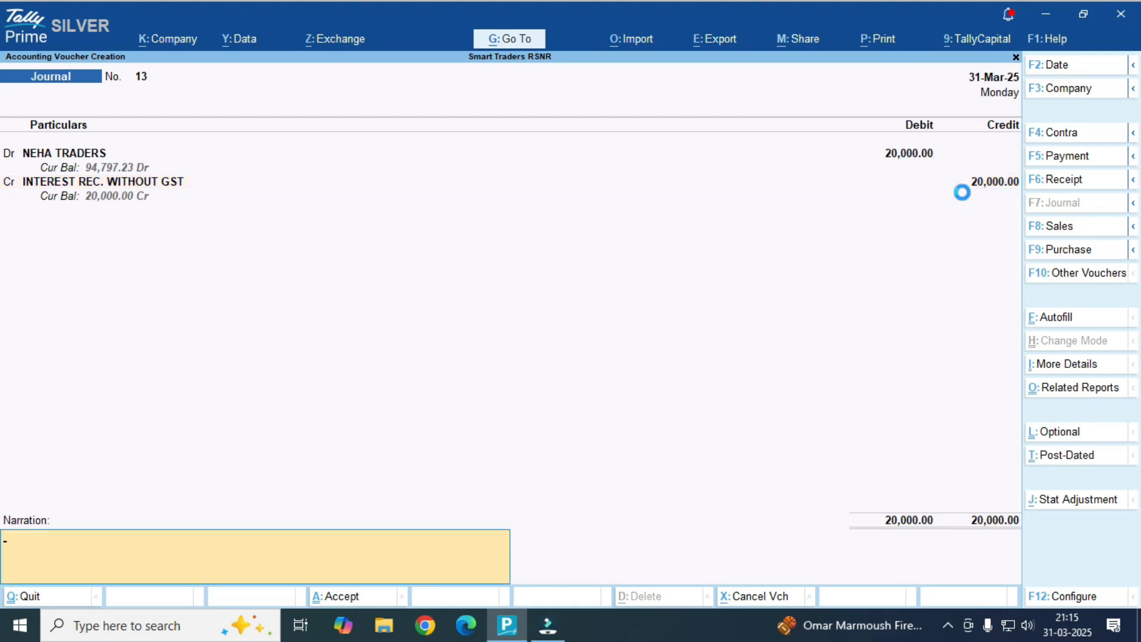
key(Return)
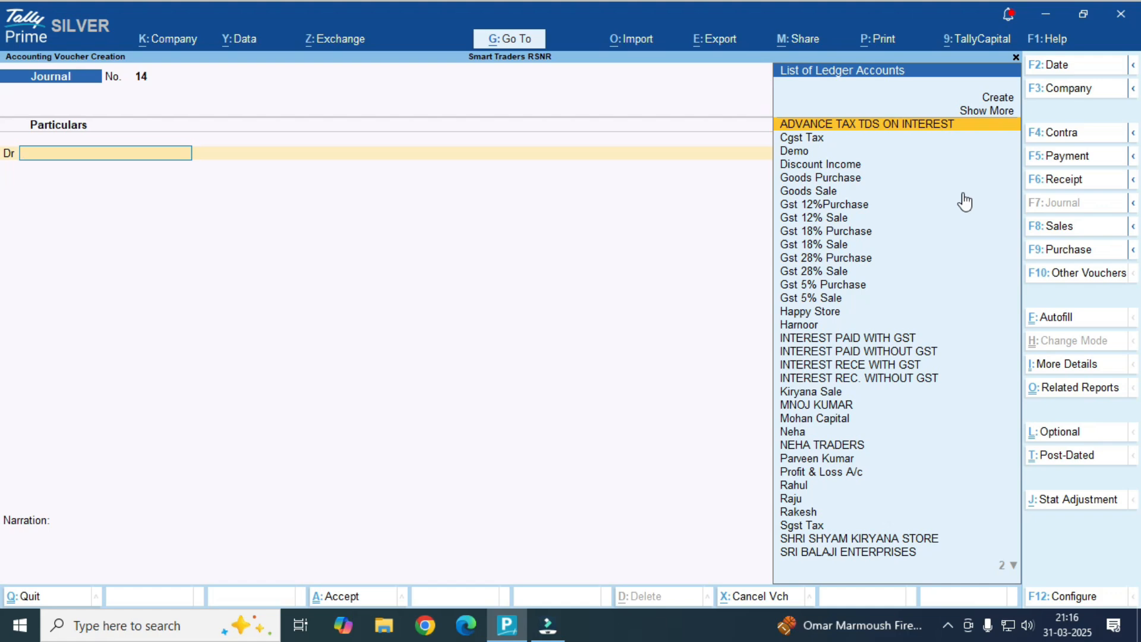
- Choose ADVANCE TAX TDS ON INTEREST as the debit ledger of the journal and open its ledger master
key(Return)
key(BackSpace)
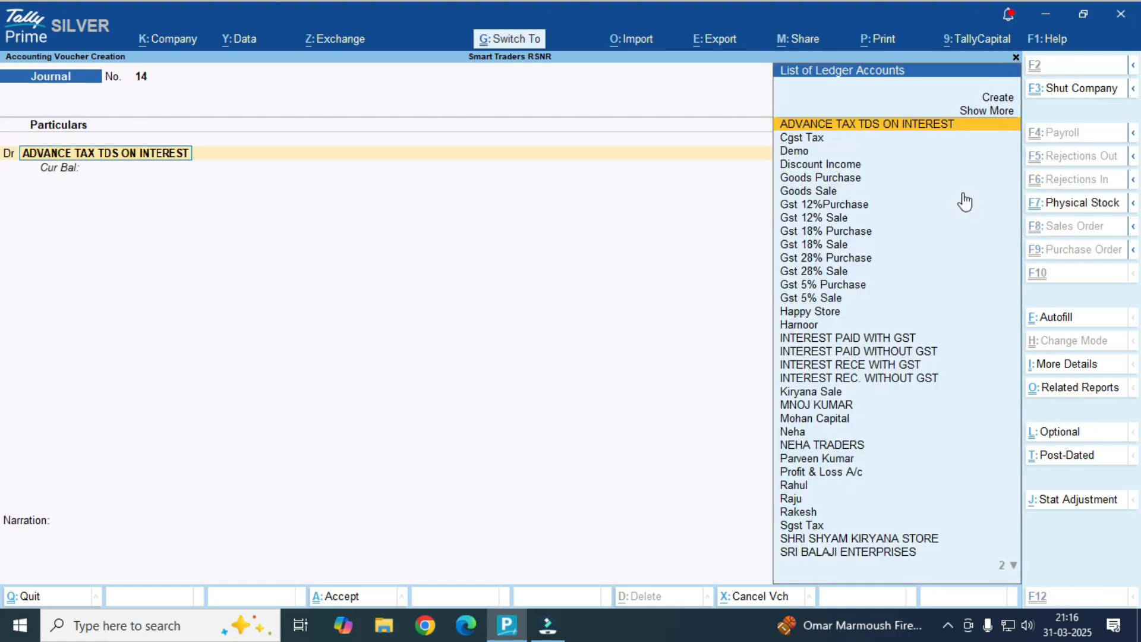
key(ctrl+Return)
key(Return)
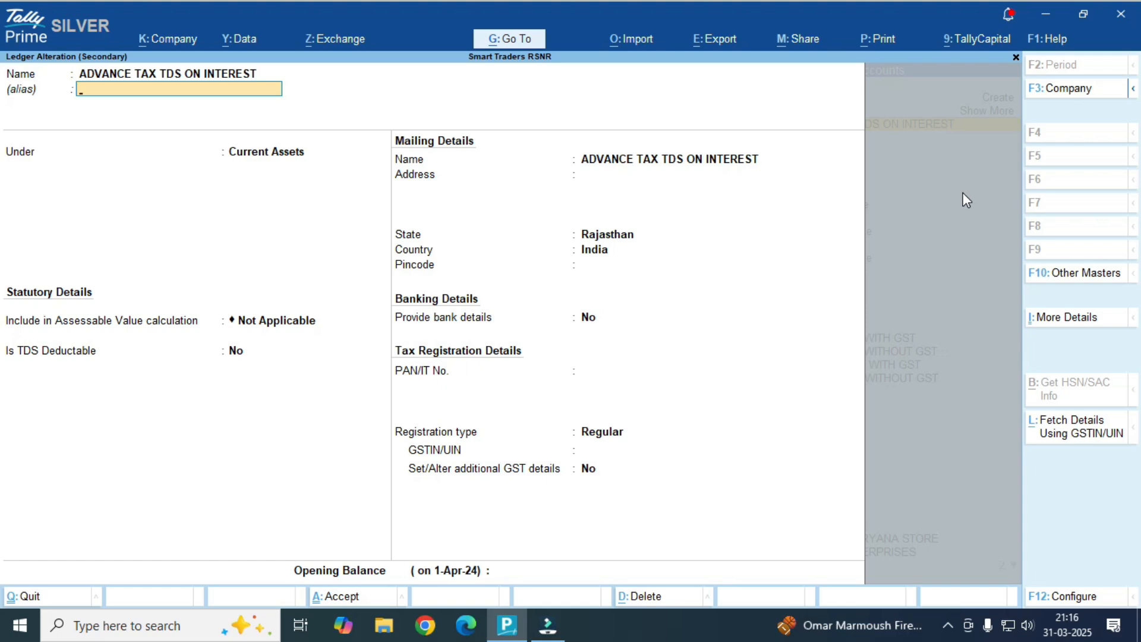
key(BackSpace)
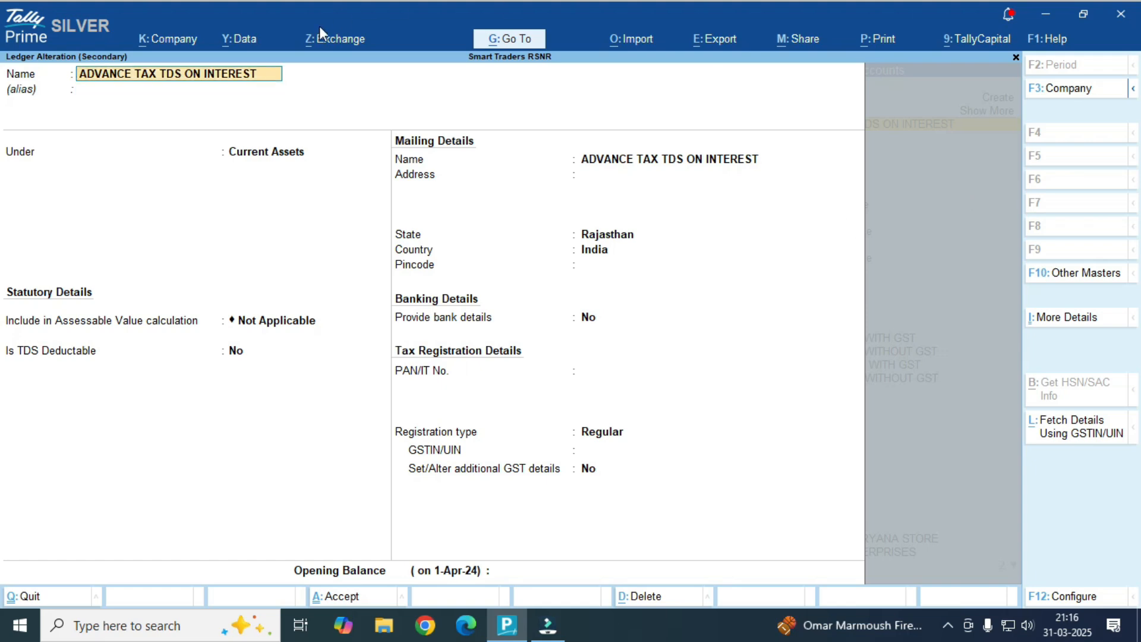
- Check the group, assessable value and TDS settings in the ADVANCE TAX TDS ON INTEREST master, and return to the voucher
key(ctrl)
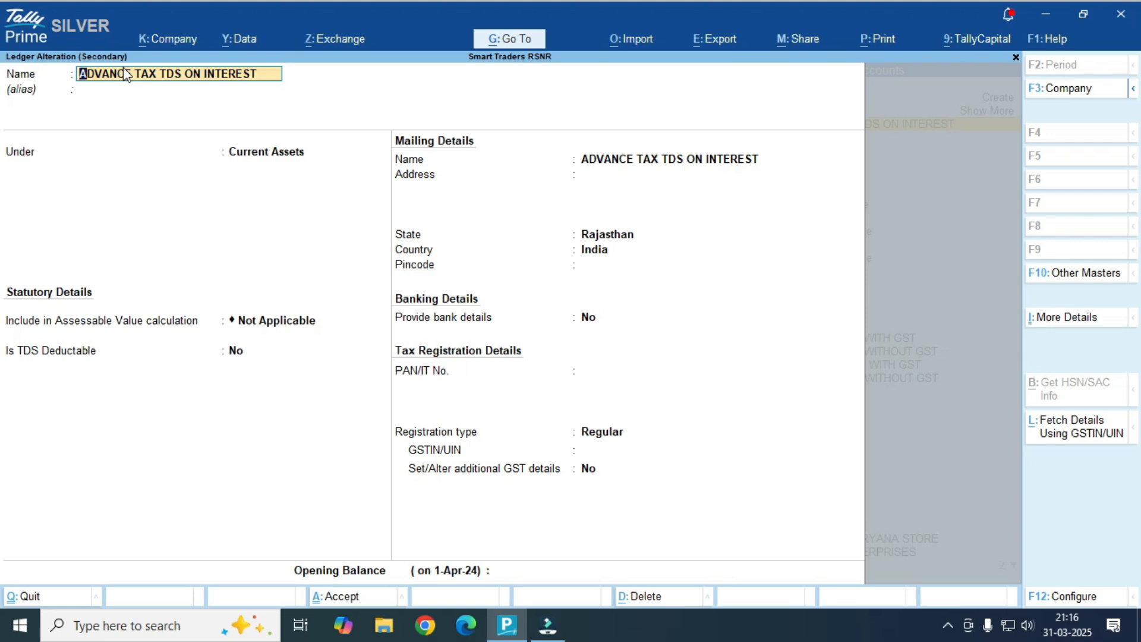
key(Return)
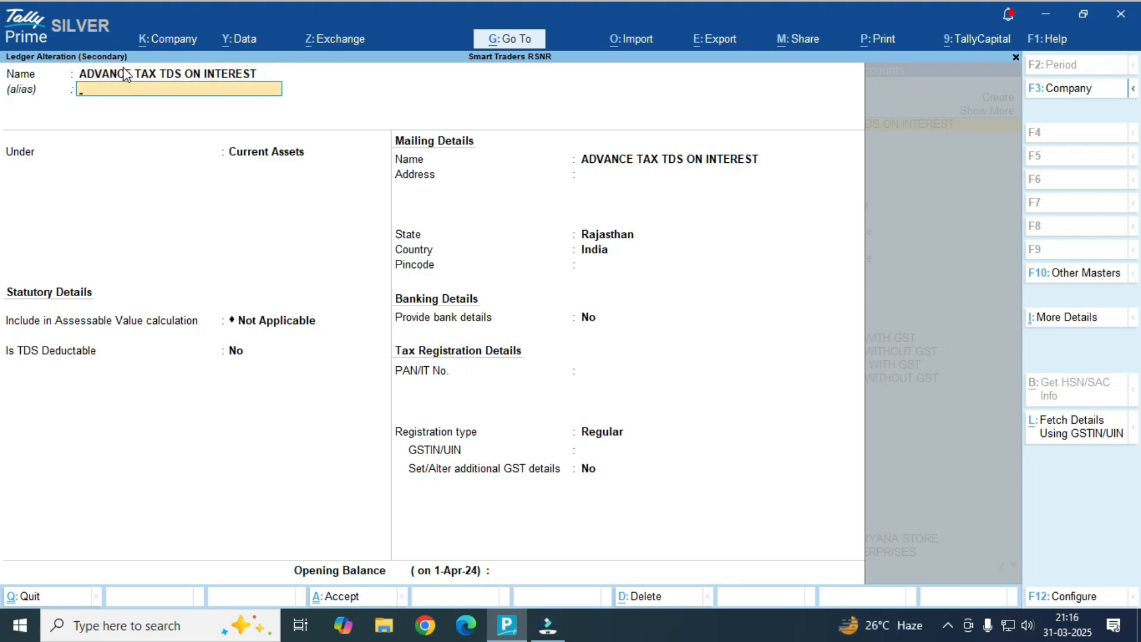
key(Return)
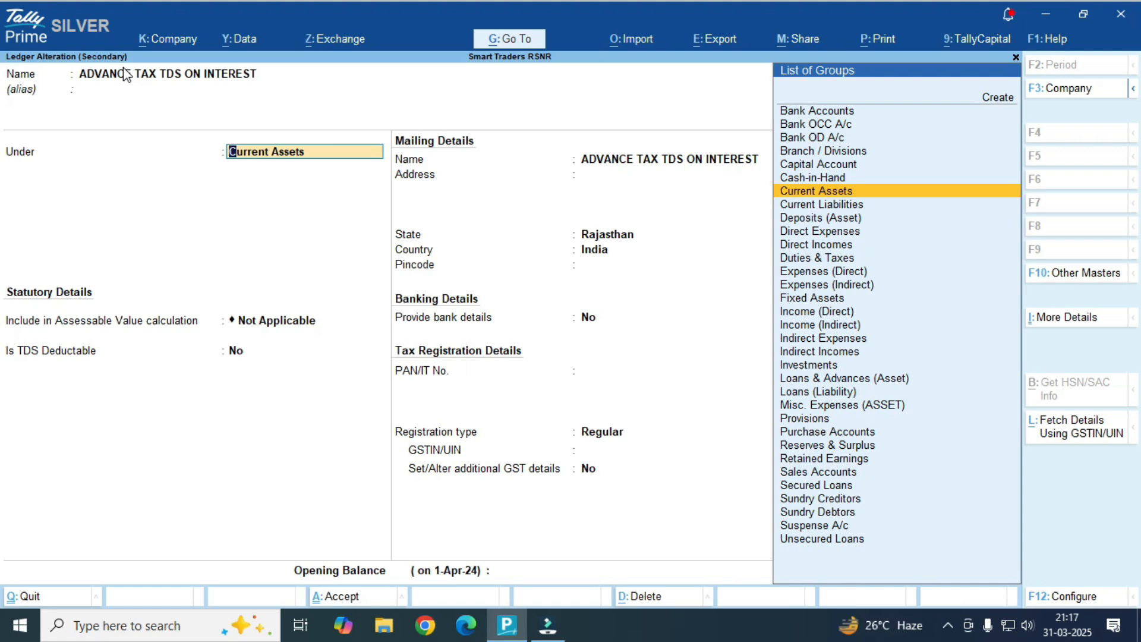
key(Return)
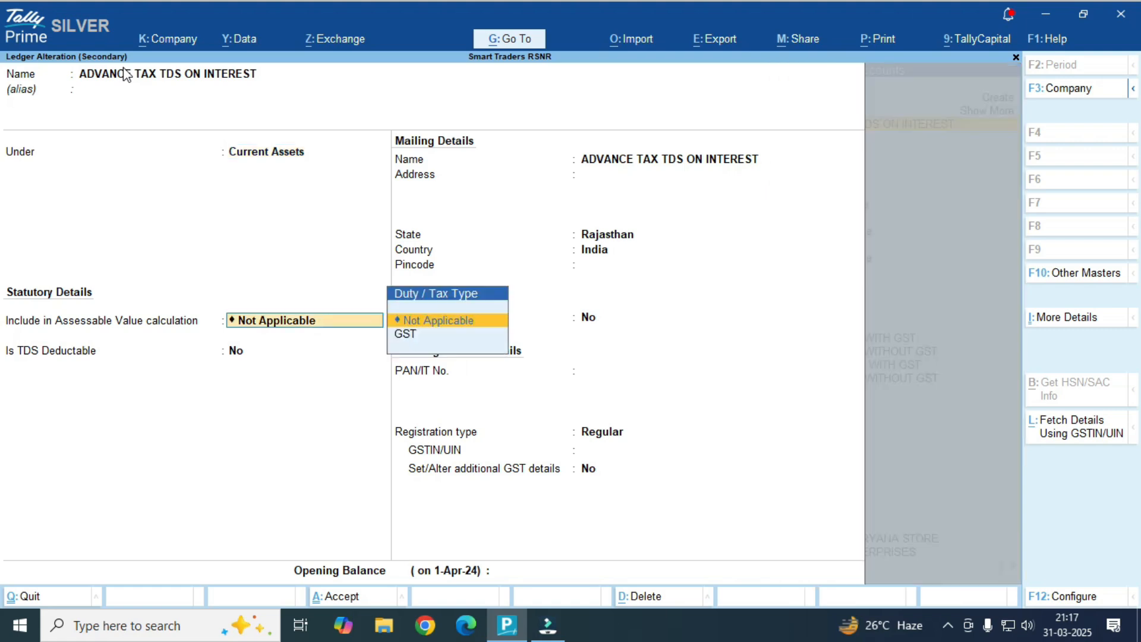
key(Return)
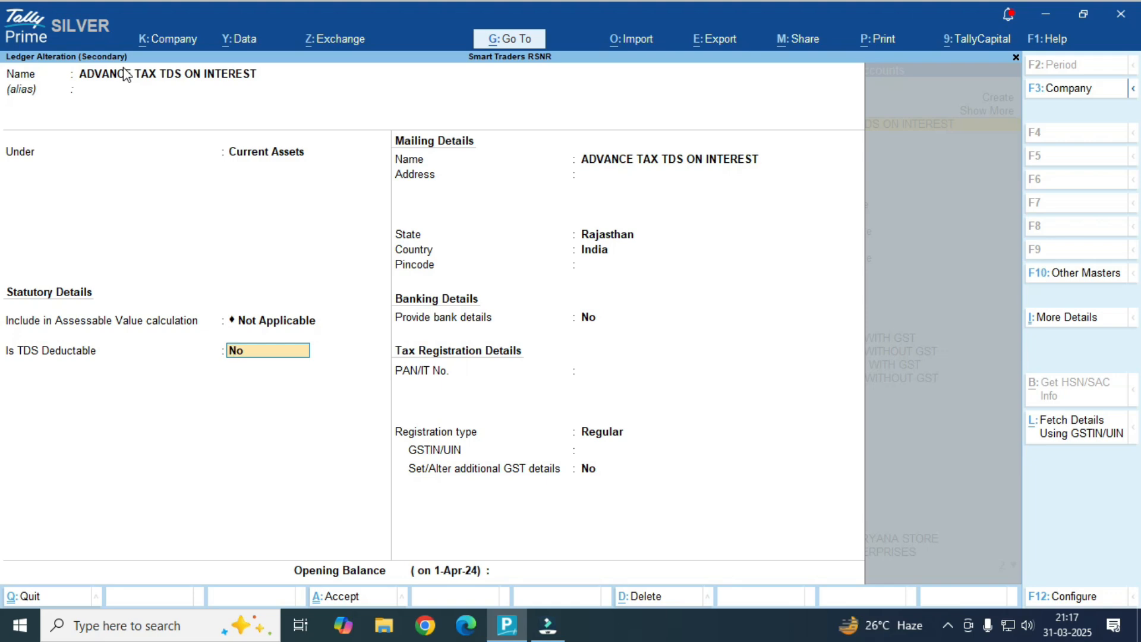
key(Return)
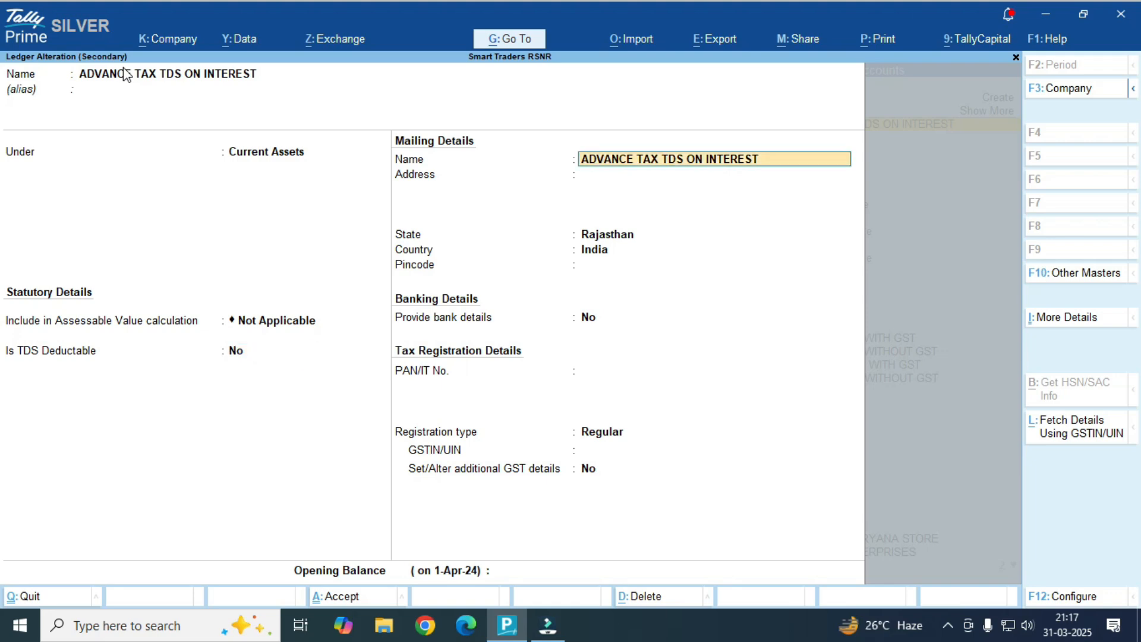
key(ctrl+a)
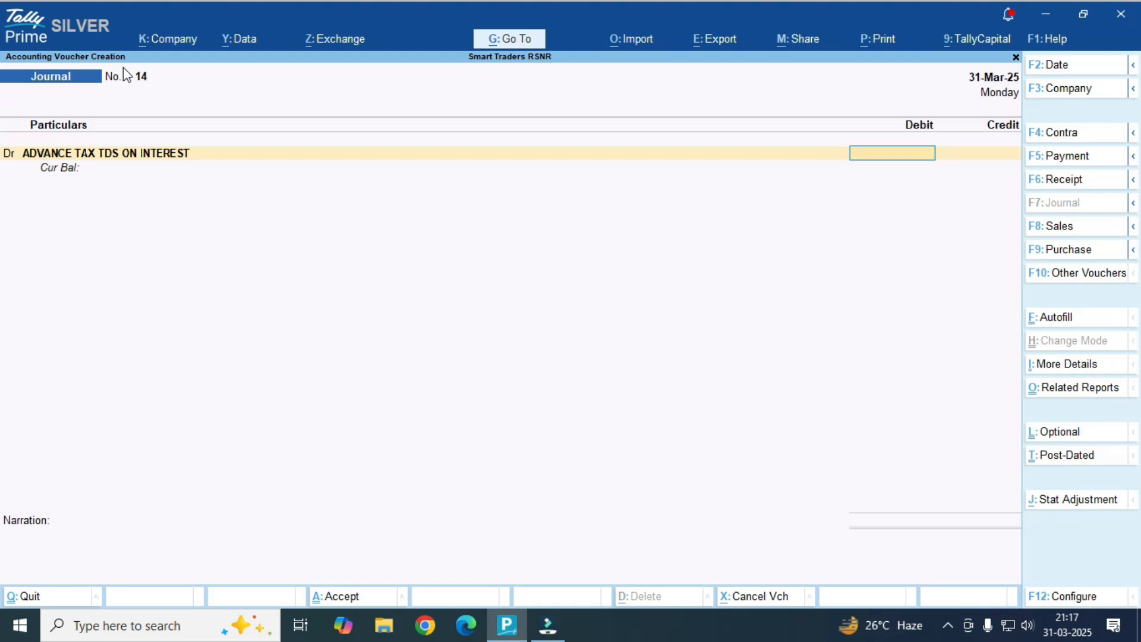
- Debit ADVANCE TAX TDS ON INTEREST with 2,000 and credit the same amount to NEHA TRADERS
text(2000)
key(Return)
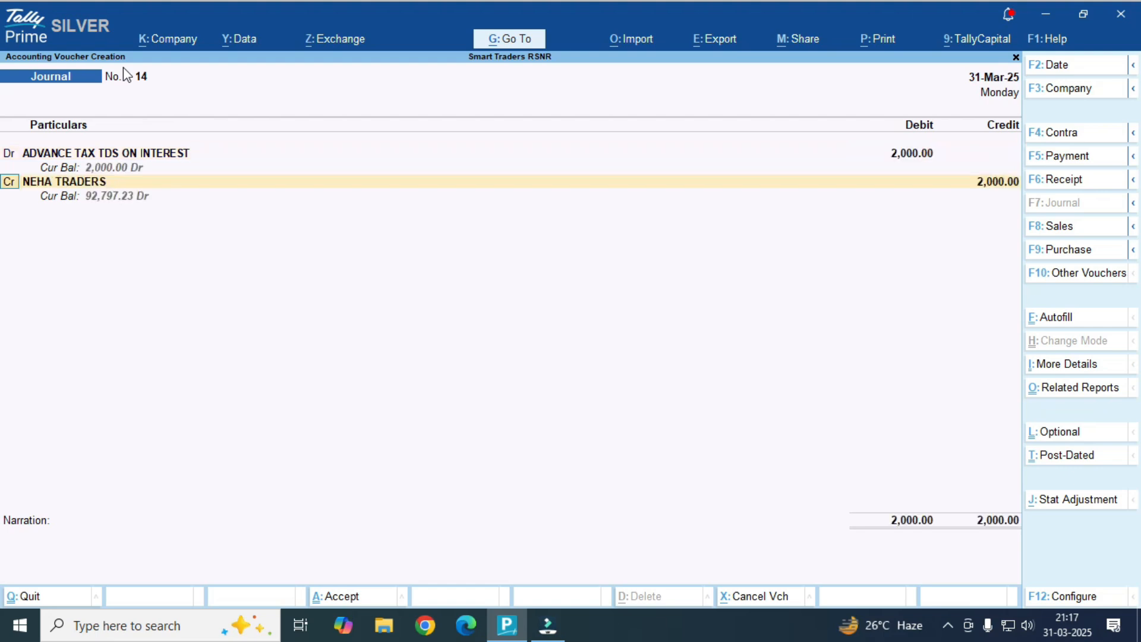
key(Return)
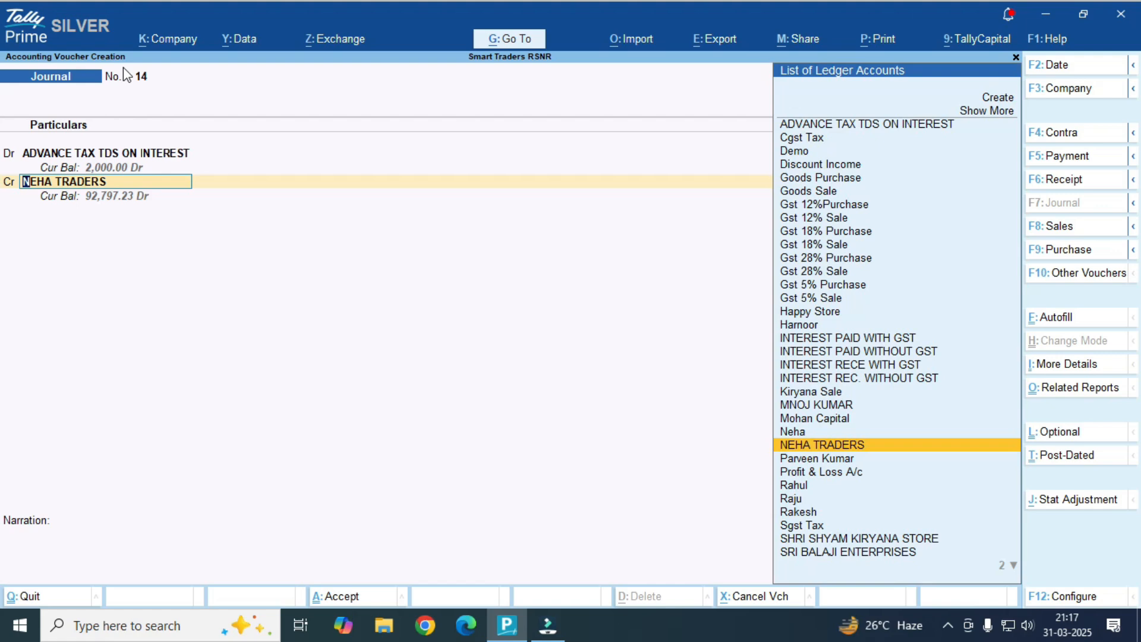
key(Return)
key(Return)
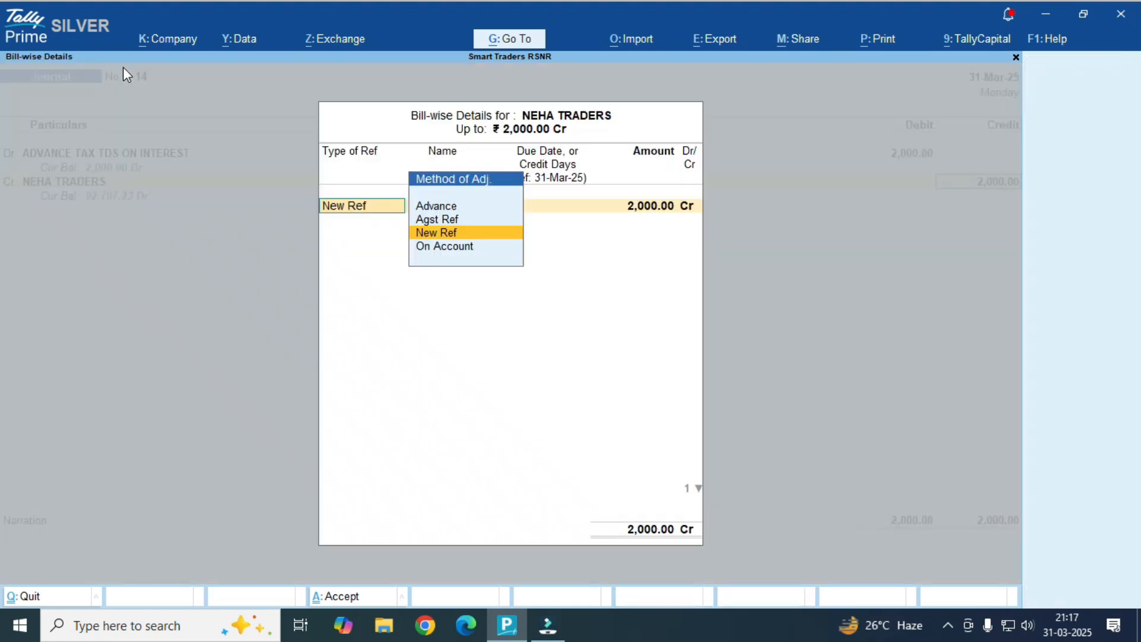
- Allocate the NEHA TRADERS credit as On Account, leave the narration blank and save the journal voucher
key(Down)
key(Return)
key(Return)
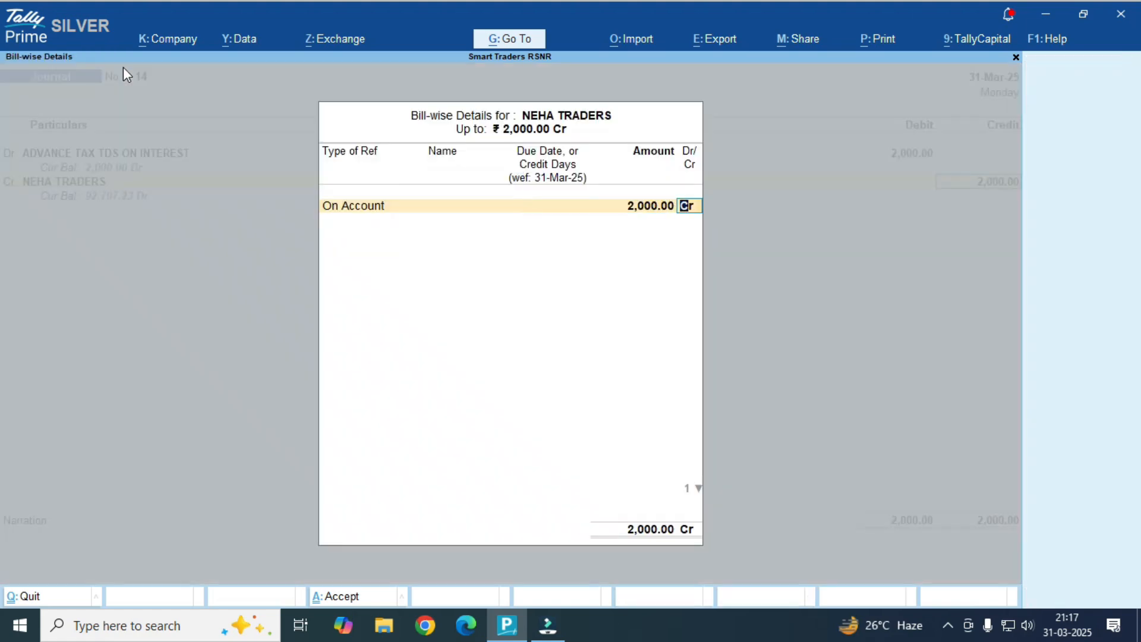
key(Return)
key(Return)
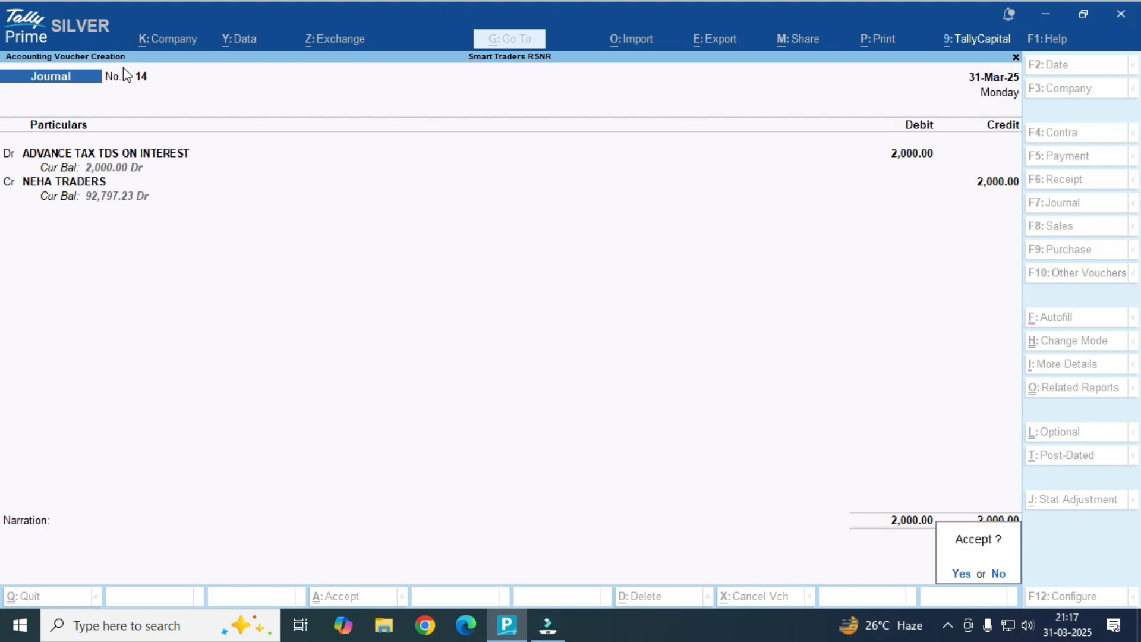
key(Return)
key(Return)
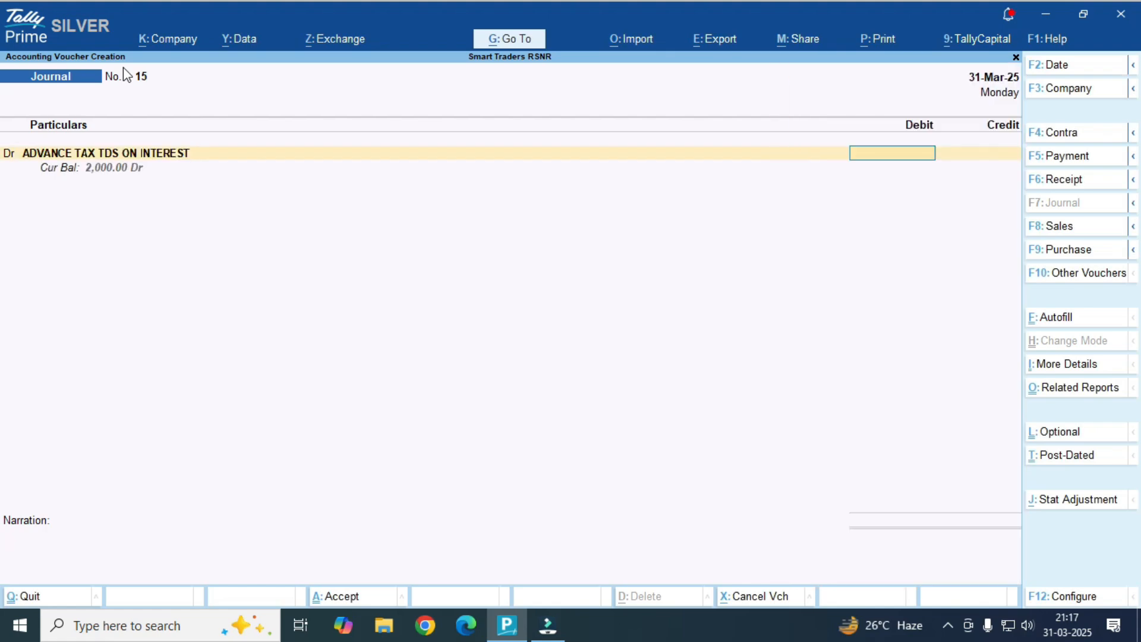
- Leave voucher entry and examine the debit and credit entries in the NEHA TRADERS ledger vouchers report
key(Escape)
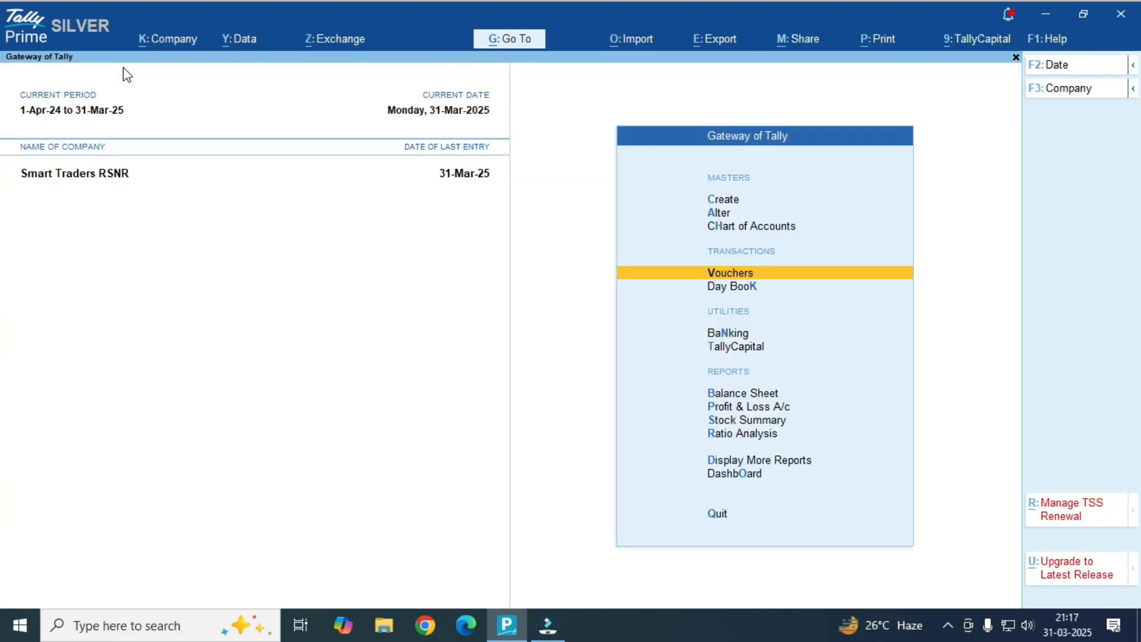
text(dalNEH)
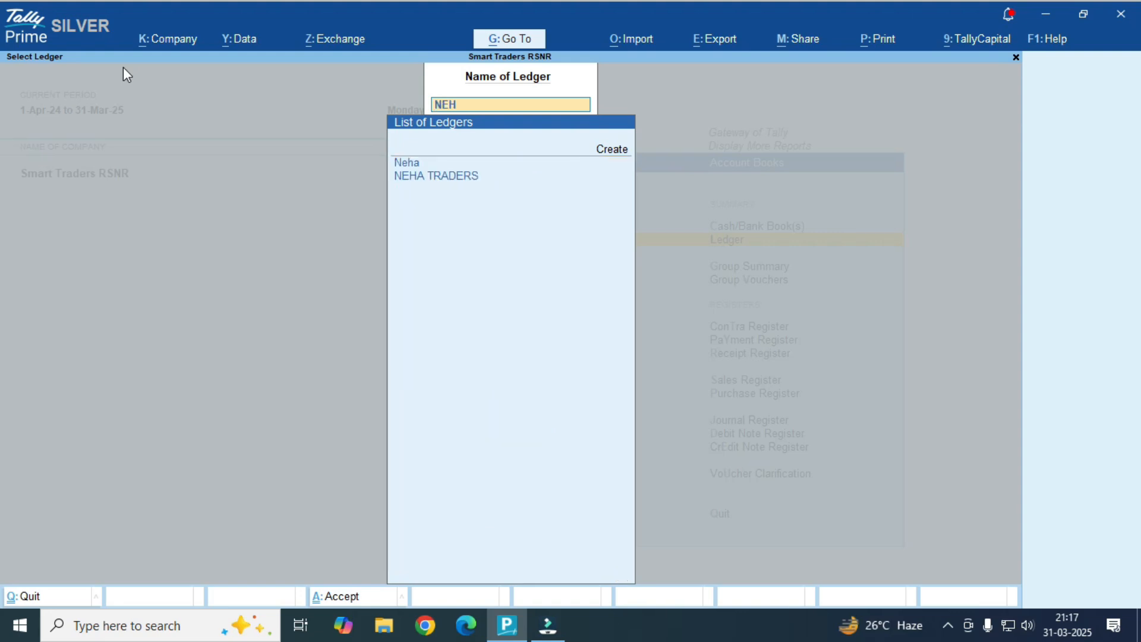
key(Down)
key(Return)
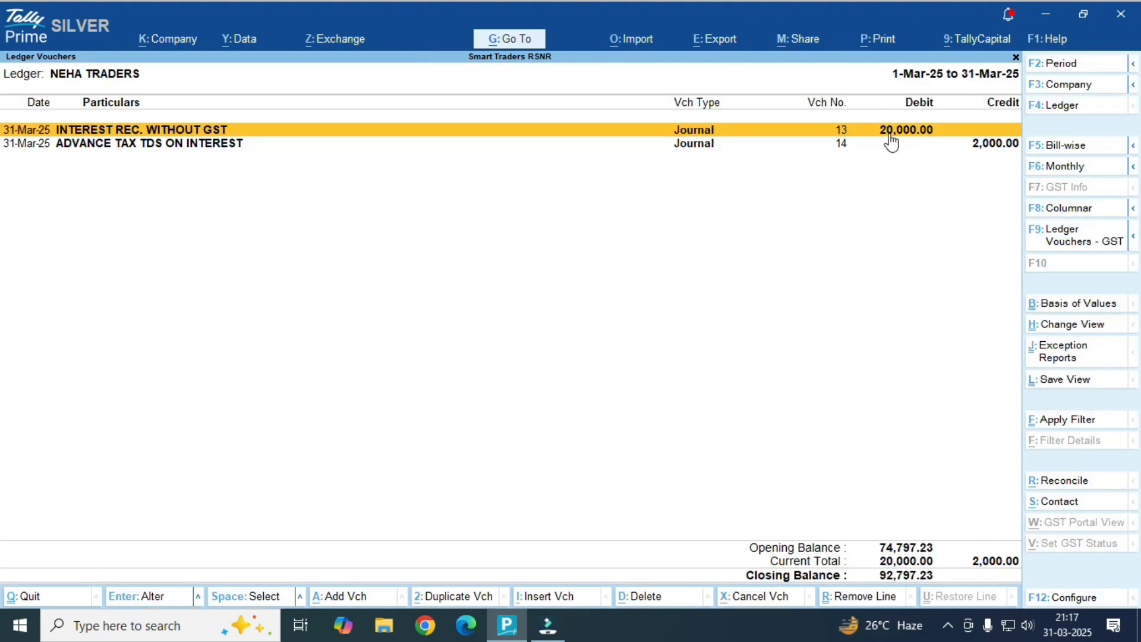
key(ctrl+1)
click(906, 122)
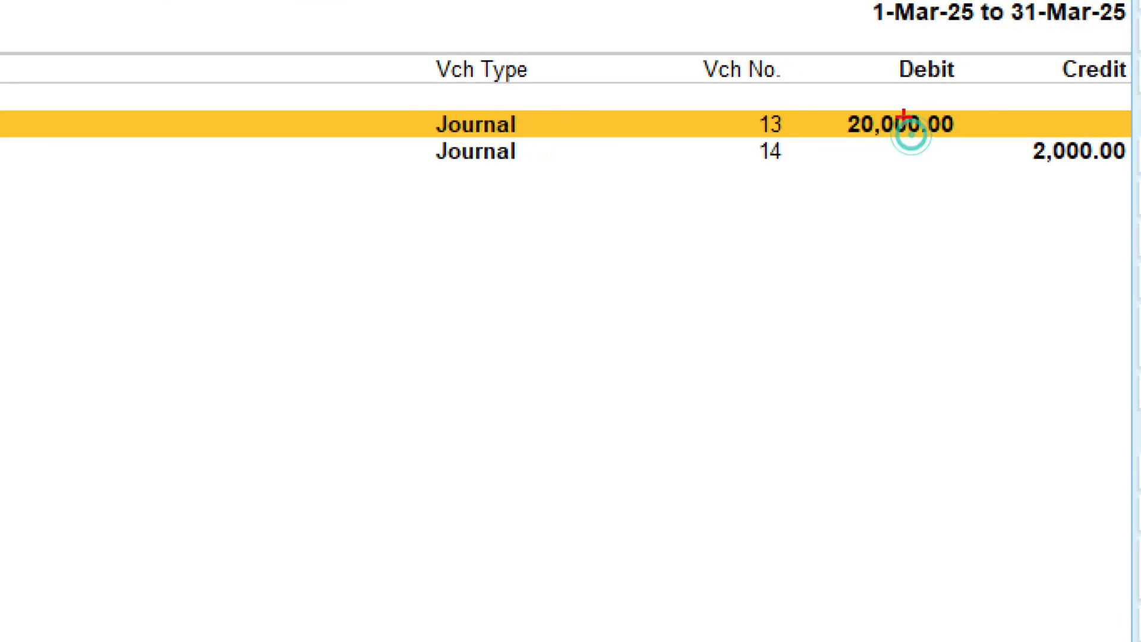
mouse_move(814, 87)
mouse_down()
mouse_move(902, 143)
mouse_move(1040, 153)
mouse_move(1129, 176)
mouse_up()
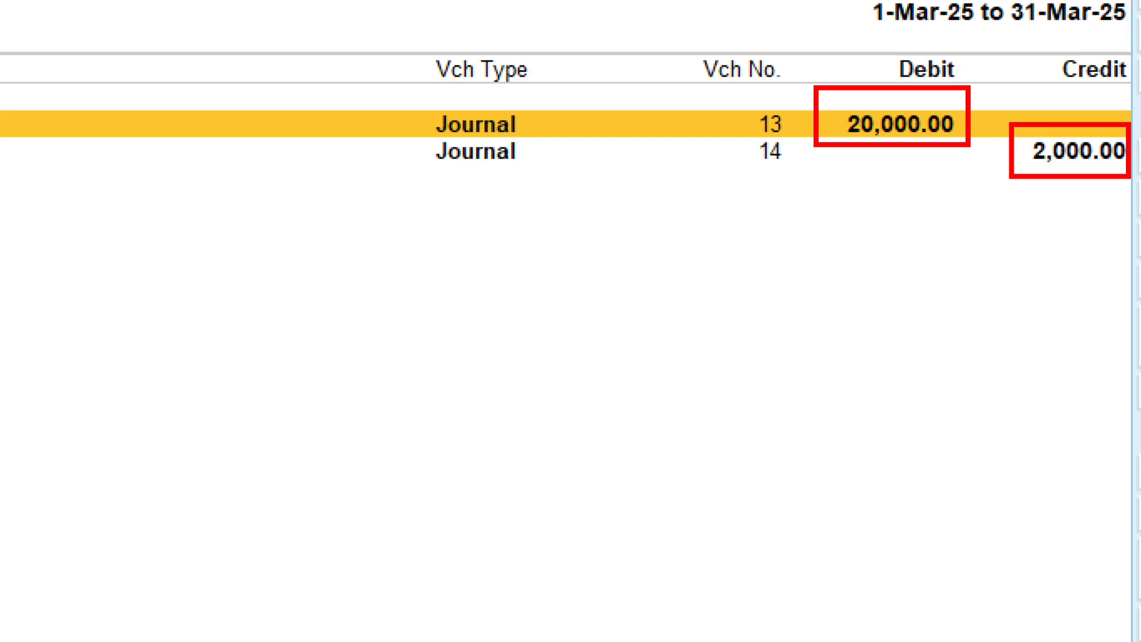
key(Escape)
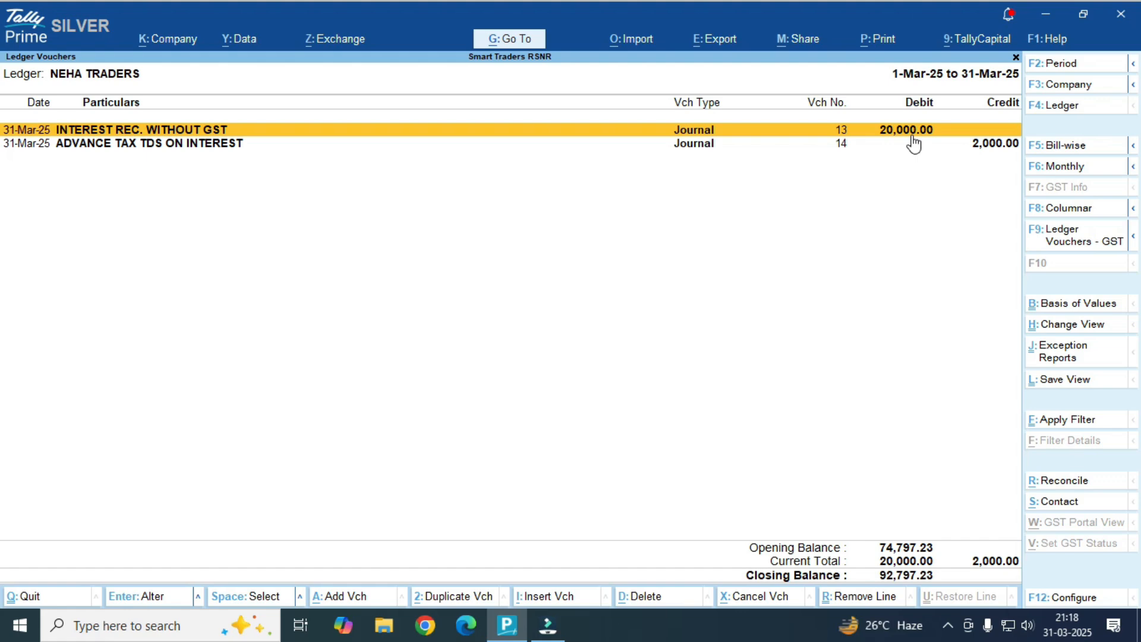
- Close the ledger report, return to the Gateway of Tally and open voucher entry
key(Escape)
key(Escape)
key(Escape)
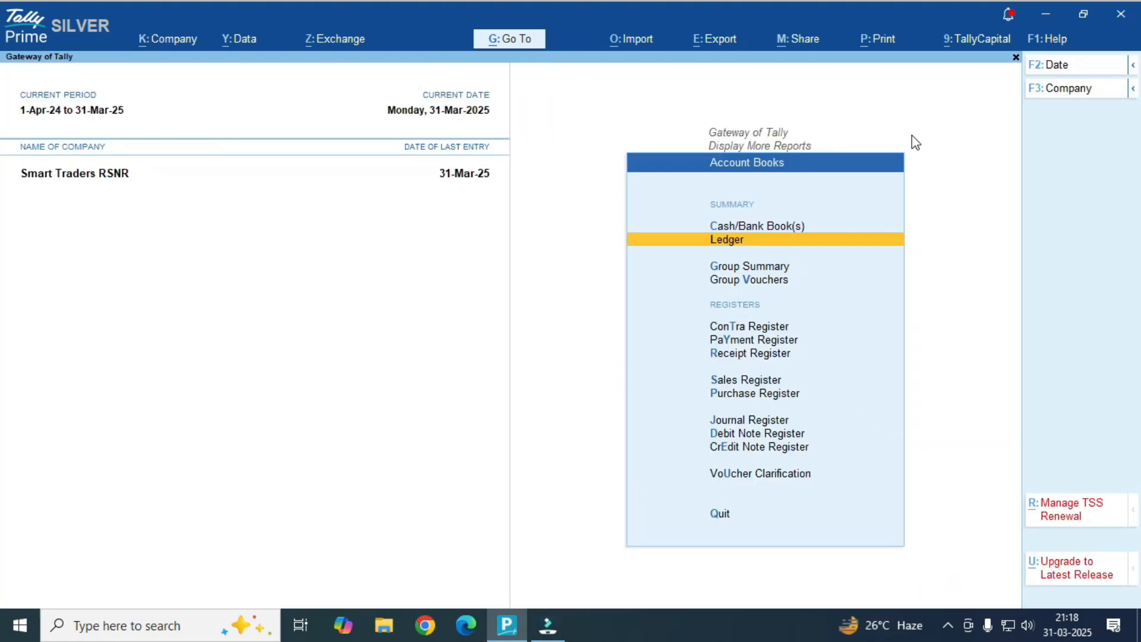
key(Escape)
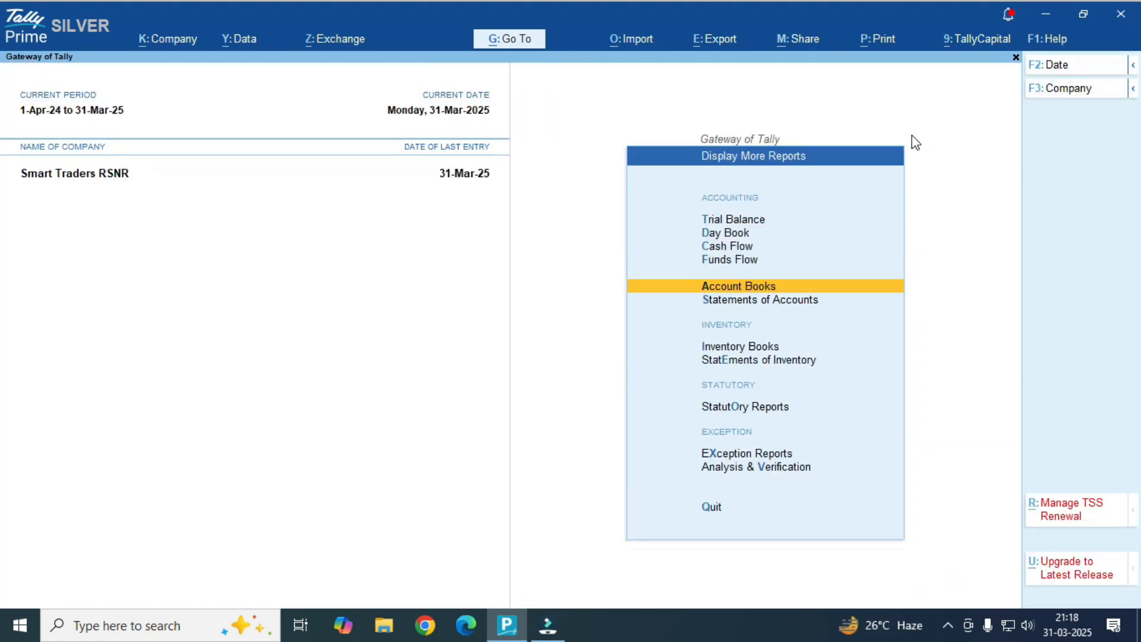
key(Escape)
key(Up)
key(Up)
key(Up)
key(Up)
key(Up)
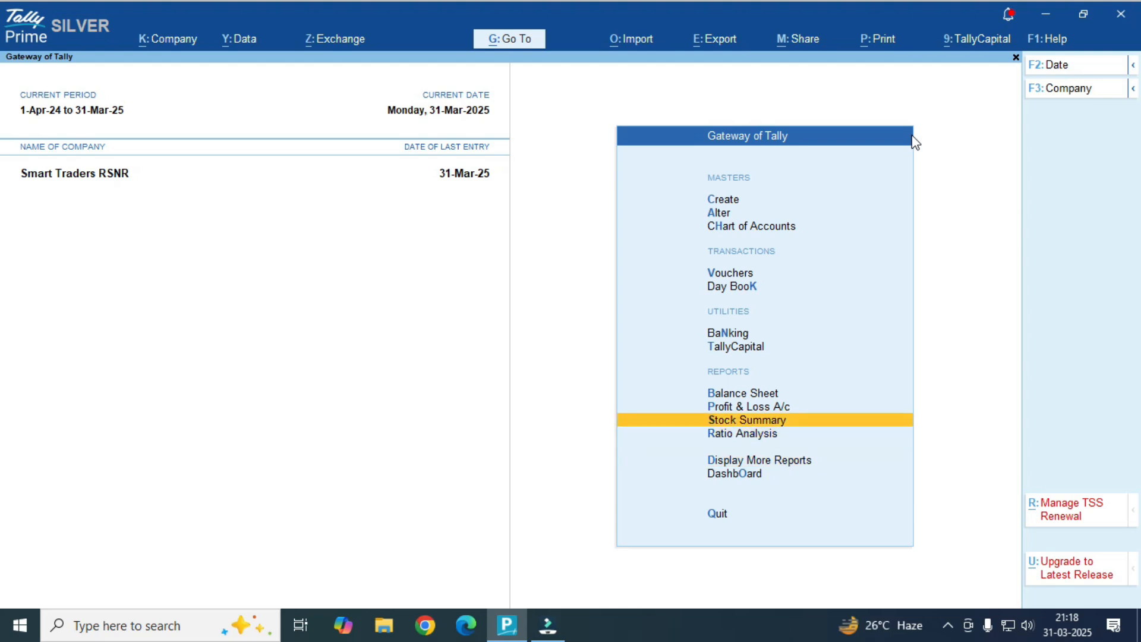
key(Up)
key(Up)
key(Up)
key(Return)
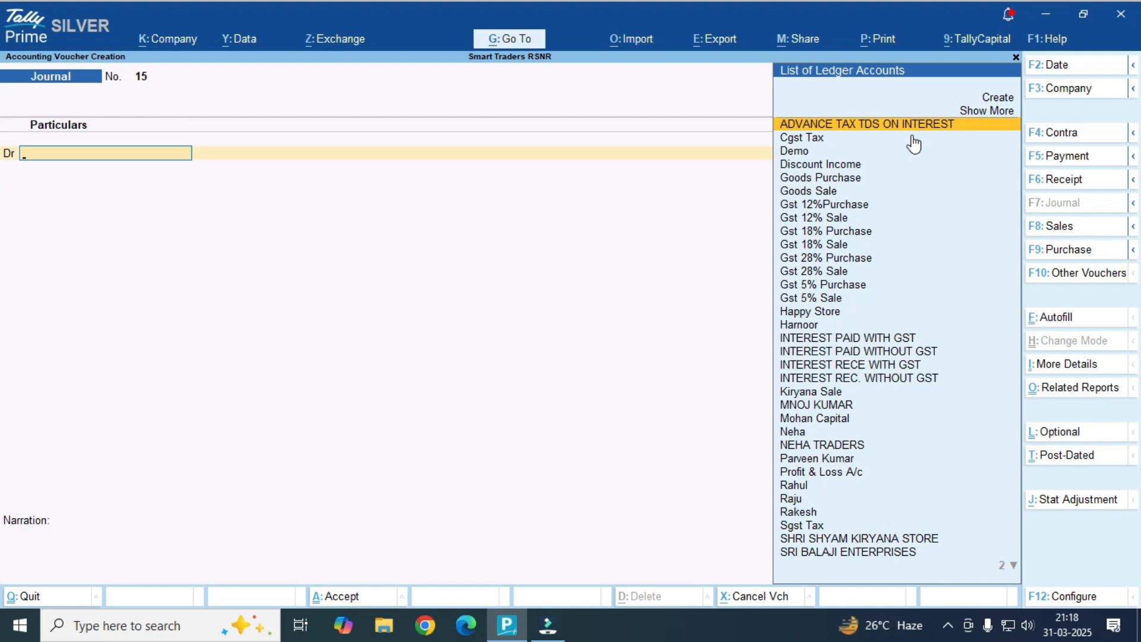
- Start a sales voucher, keep its number and set the voucher mode to Accounting Invoice
key(F8)
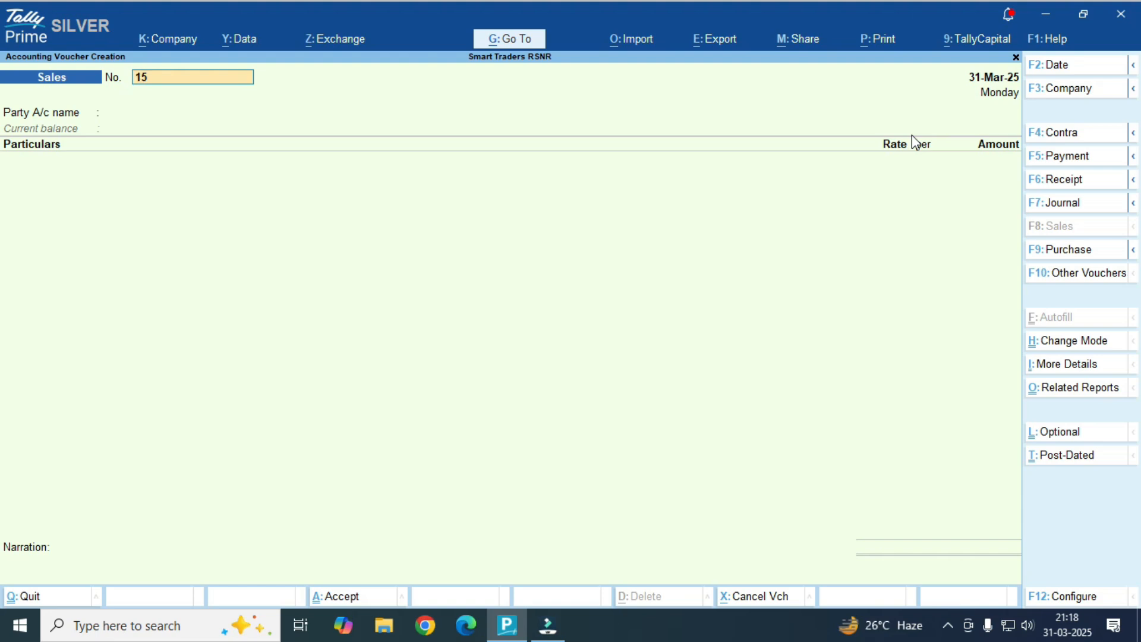
key(Return)
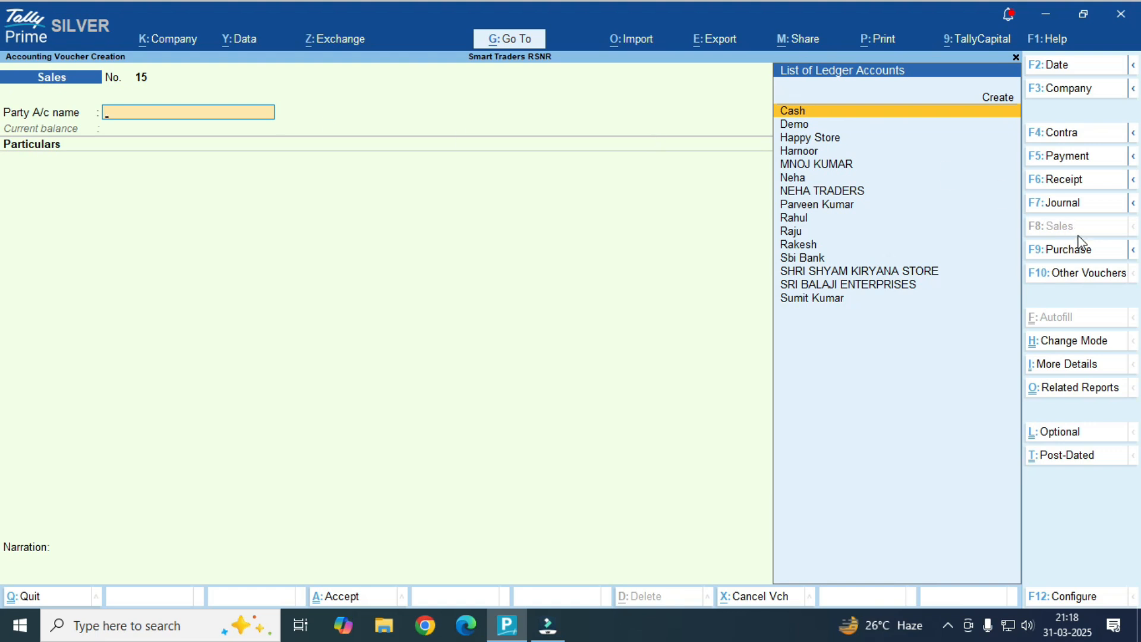
click(1102, 347)
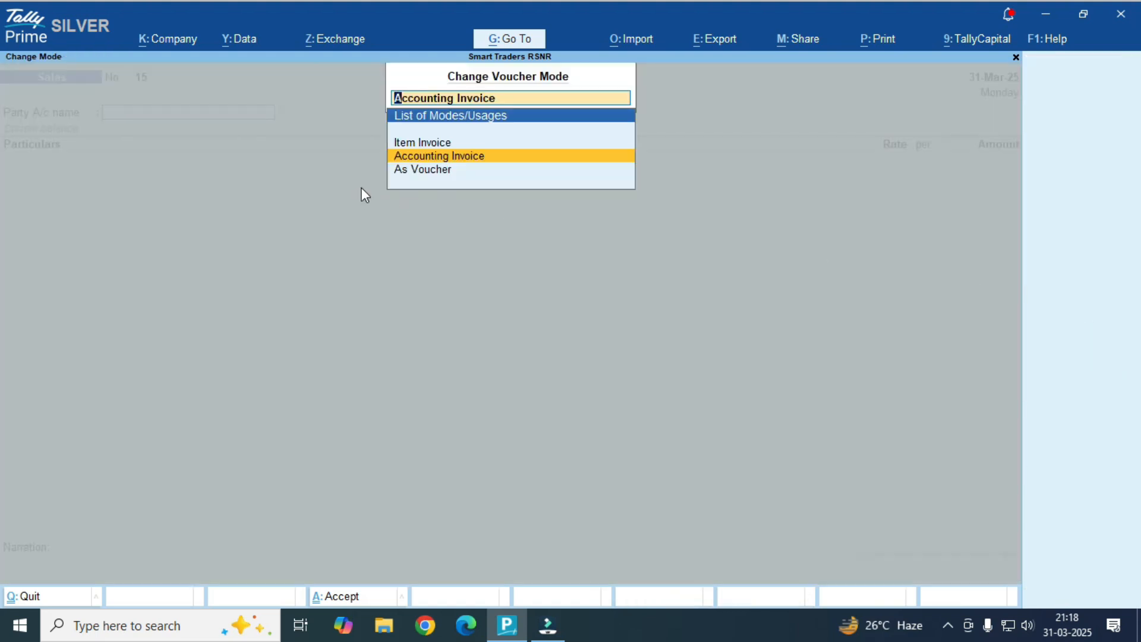
click(493, 157)
key(Return)
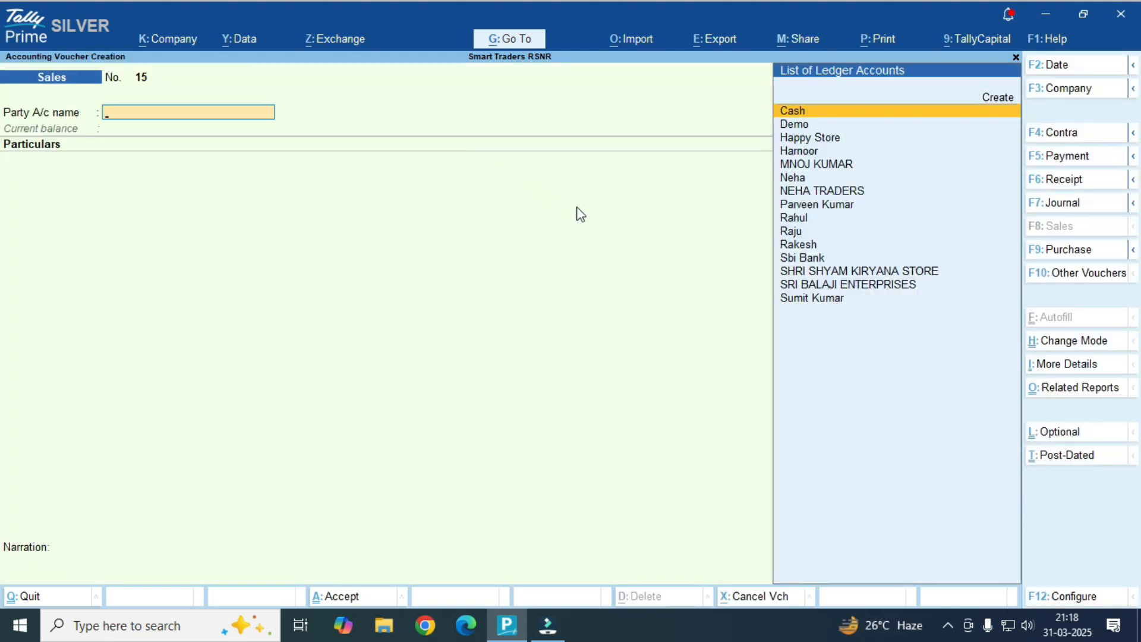
- Set NEHA TRADERS as the party account of the sales voucher
text(neh)
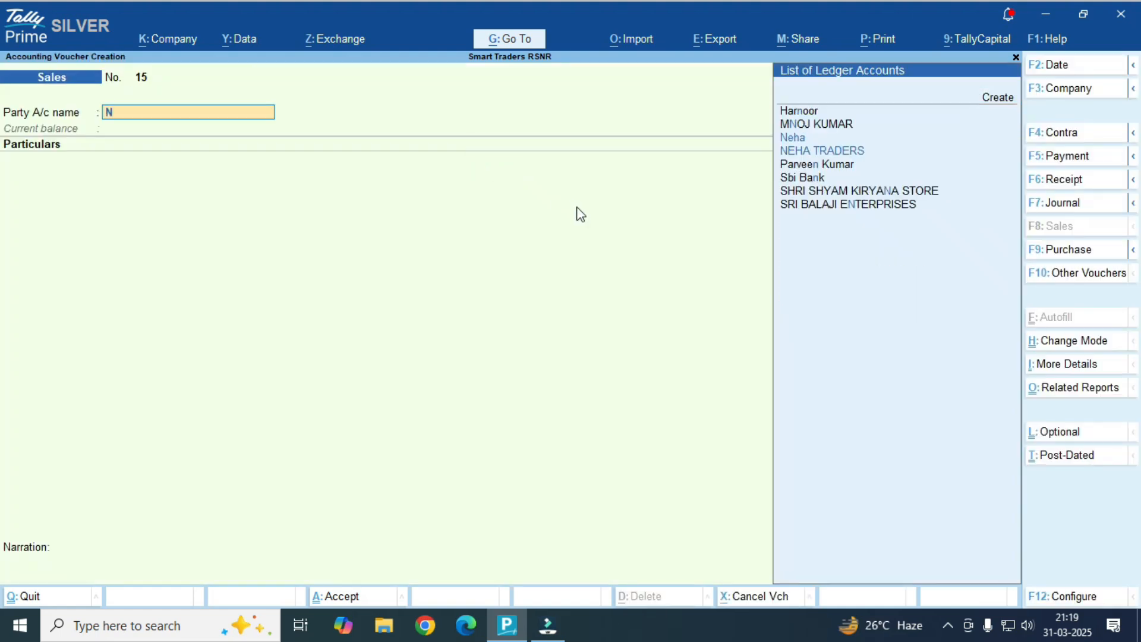
key(Down)
key(Return)
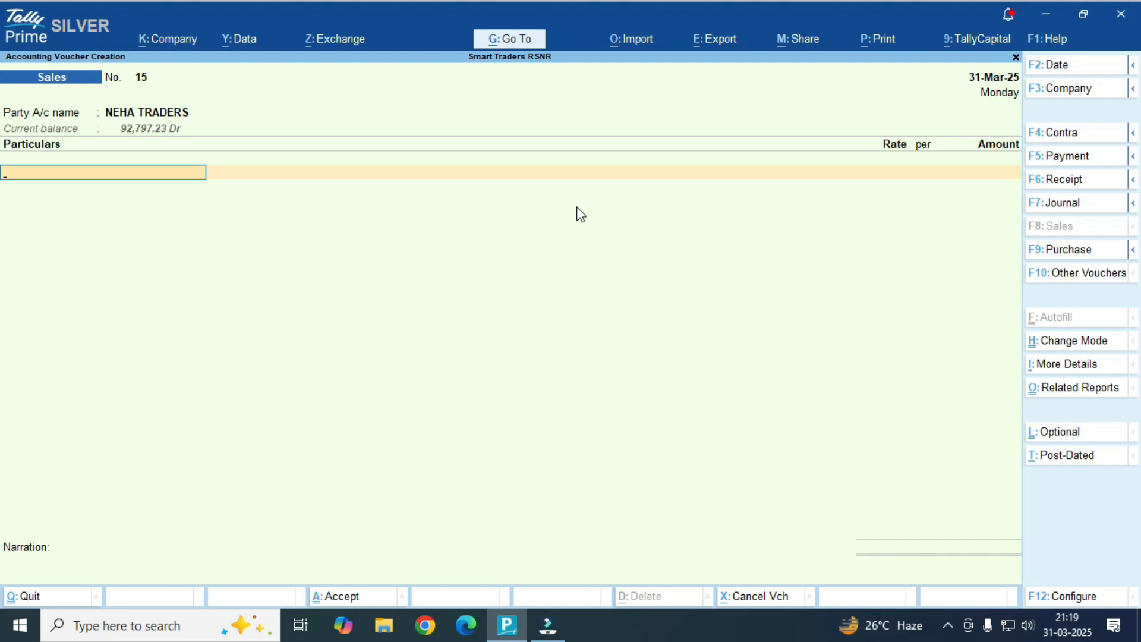
- Add INTEREST RECE WITH GST as the particulars ledger of the sales voucher
text(INT)
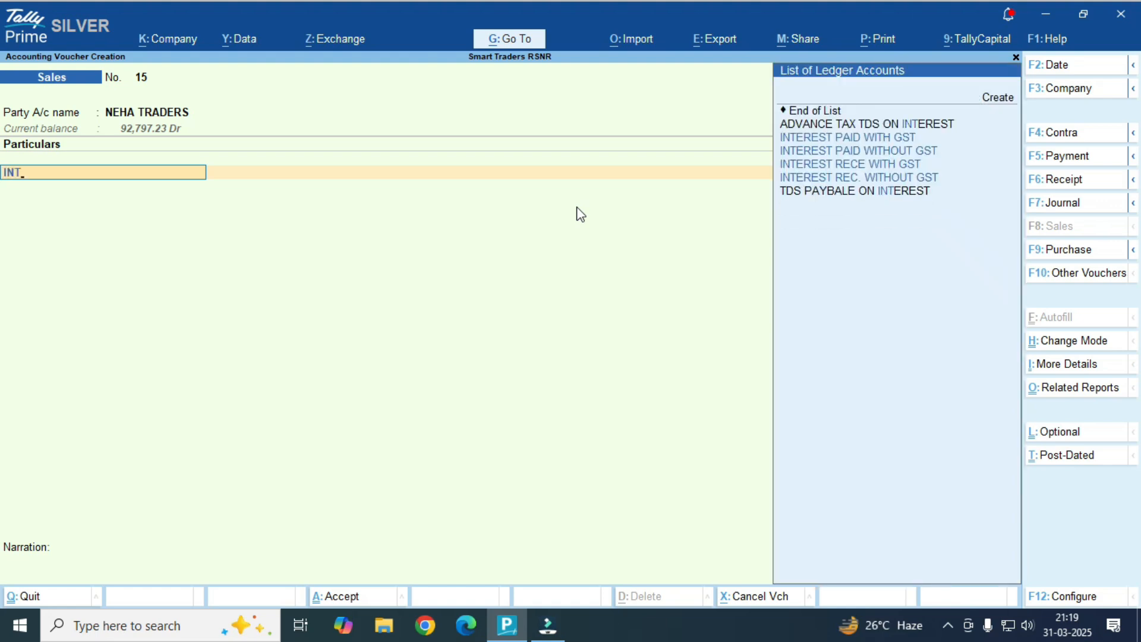
key(Down)
key(Down)
key(Down)
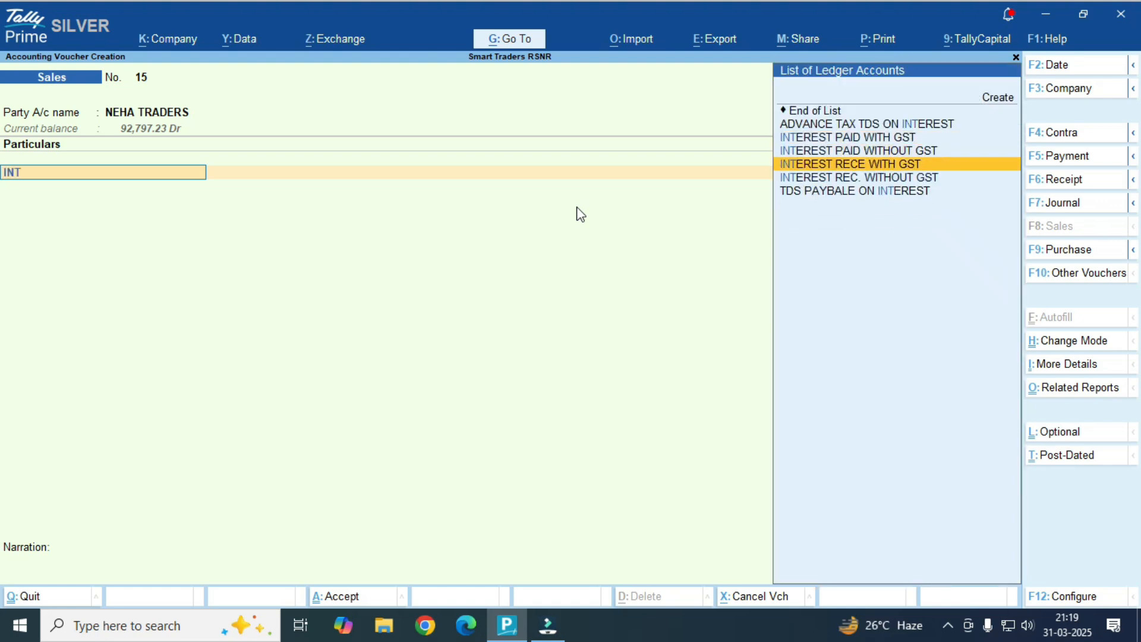
key(ctrl)
key(ctrl)
key(Return)
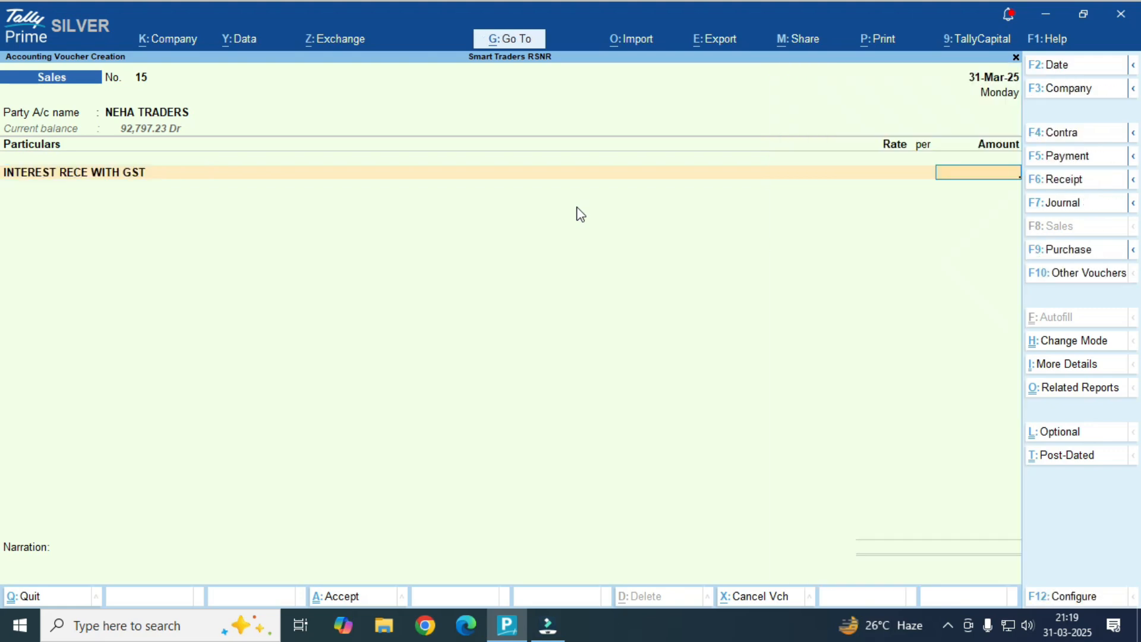
- Open the INTEREST RECE WITH GST ledger from the sales voucher and review its group, GST applicability and HSN/SAC details
key(ctrl+Return)
key(Return)
key(Return)
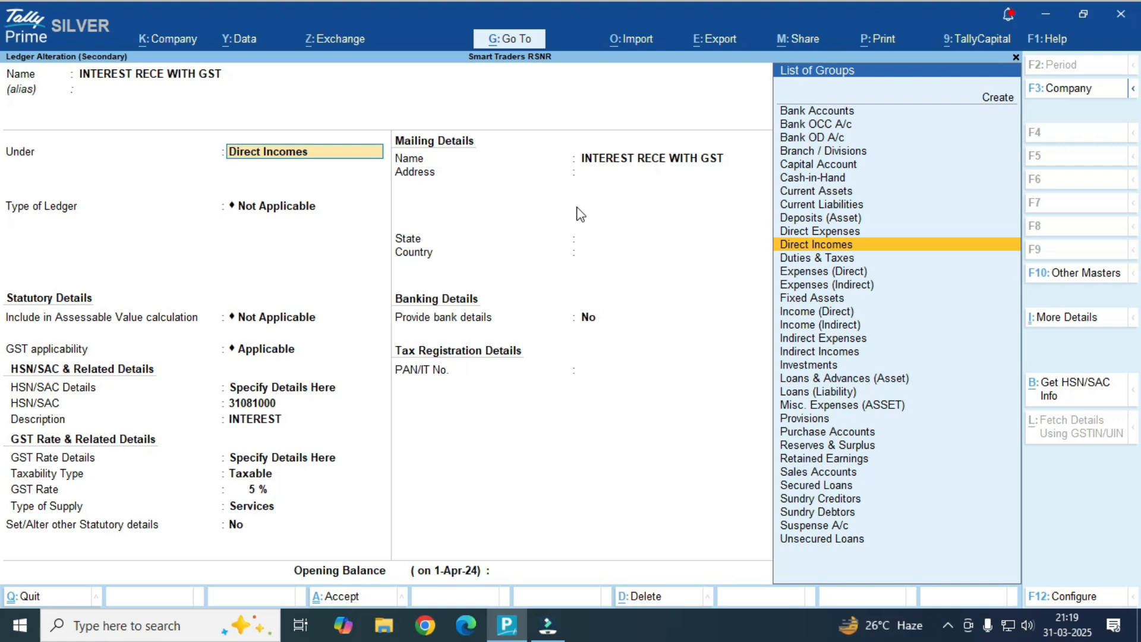
key(Return)
key(Return)
key(Return)
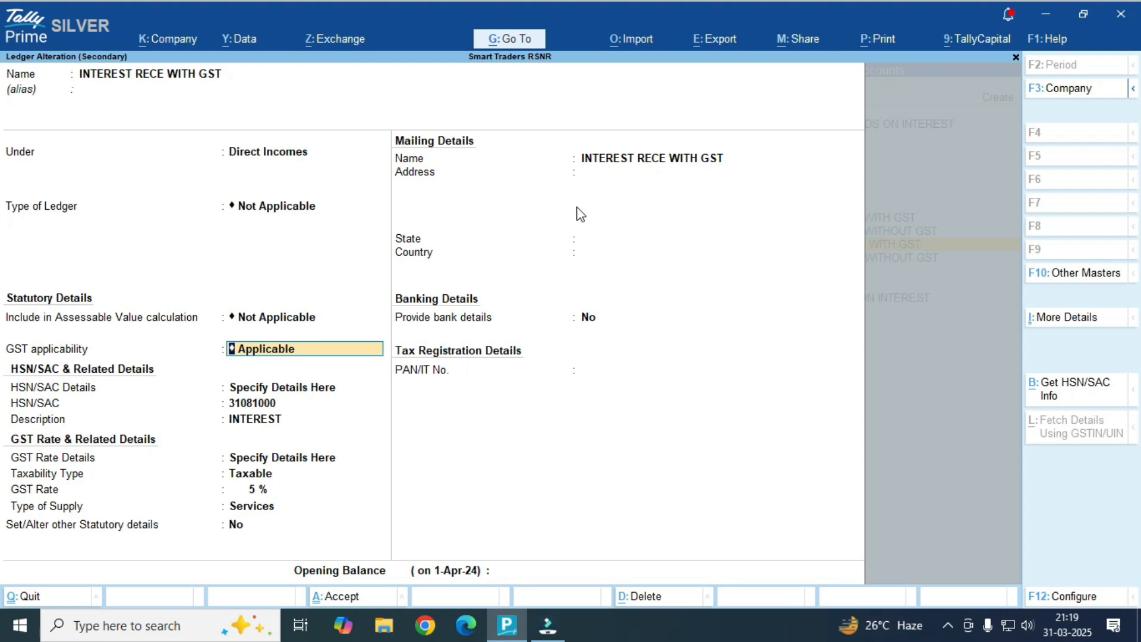
key(Return)
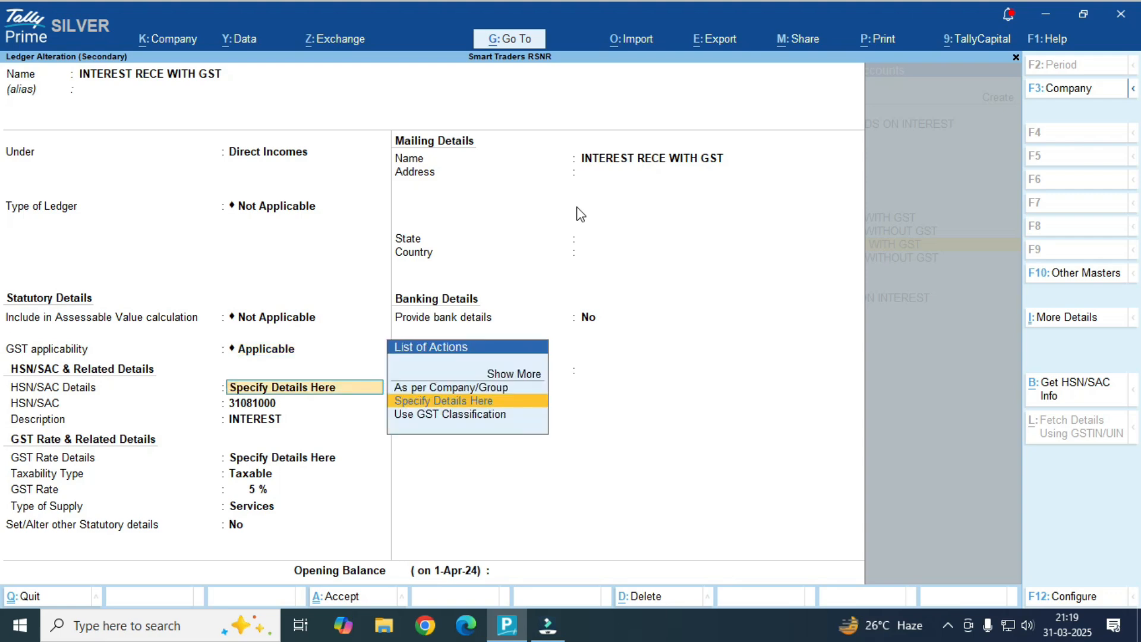
key(Return)
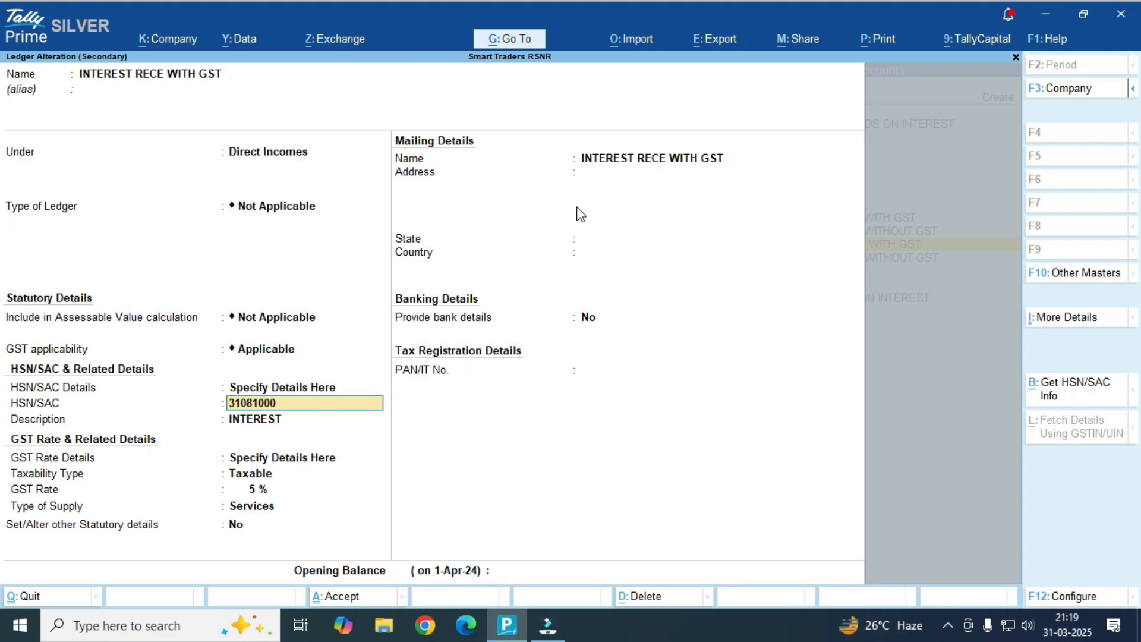
key(Return)
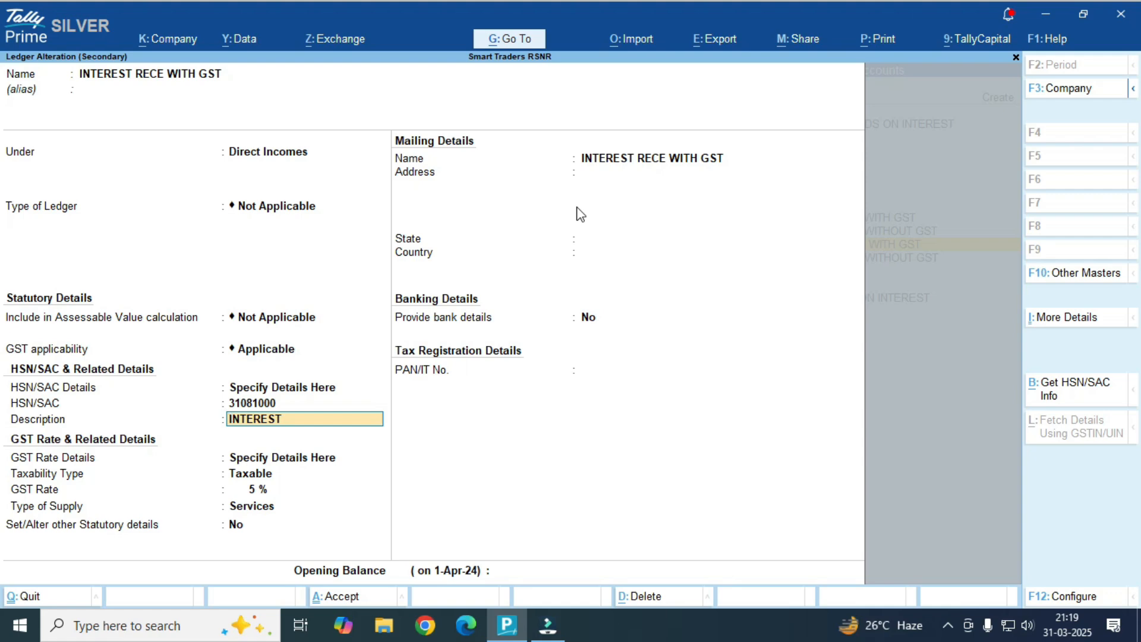
key(Return)
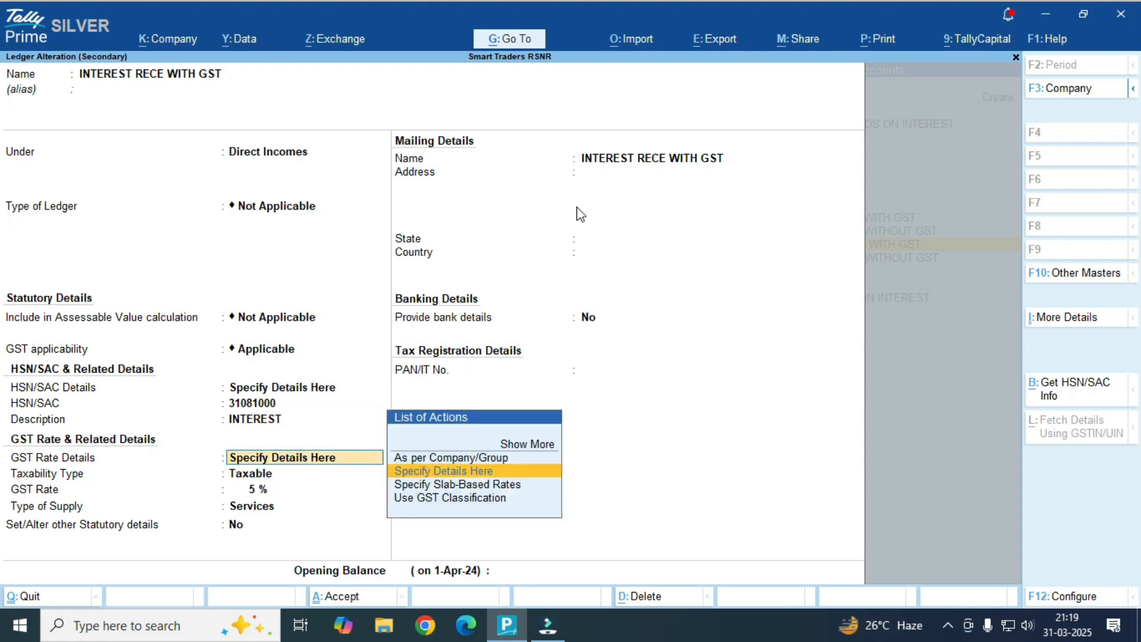
- Review the INTEREST RECE WITH GST ledger's taxability type, GST rate and remaining details, then accept the ledger and return to the voucher
key(Return)
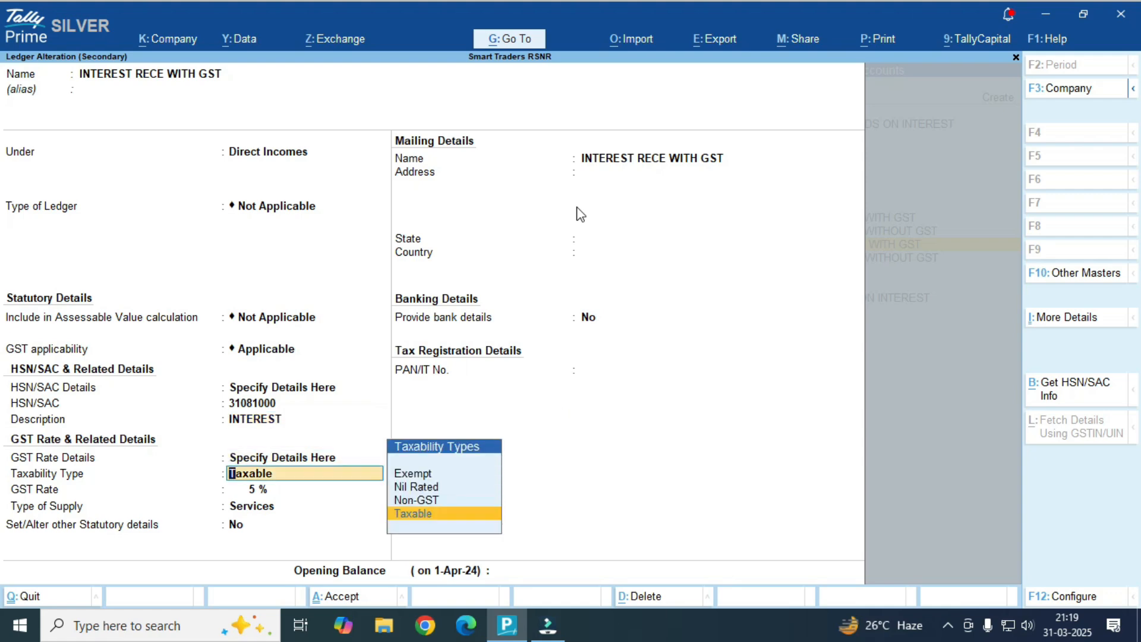
key(Return)
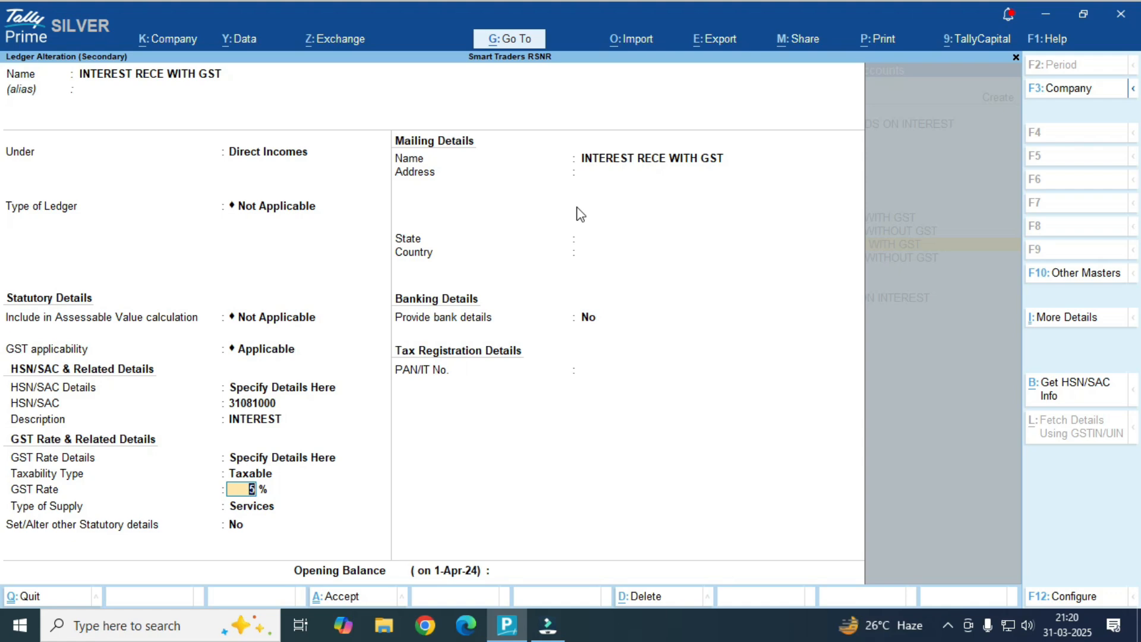
key(Return)
key(Return)
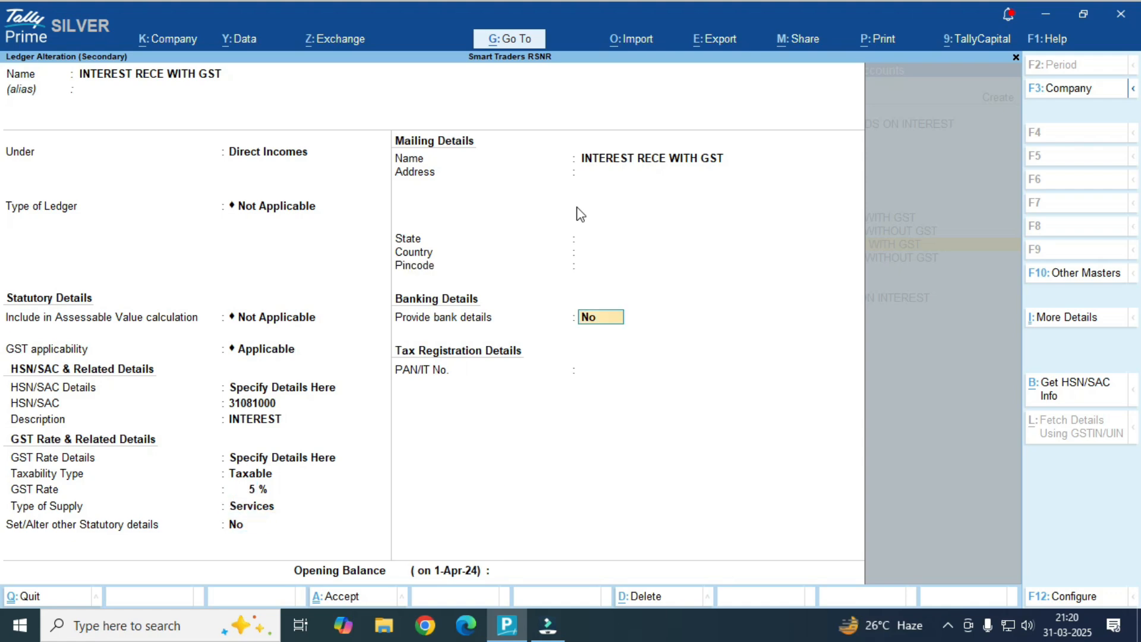
key(Return)
key(Return)
key(Return)
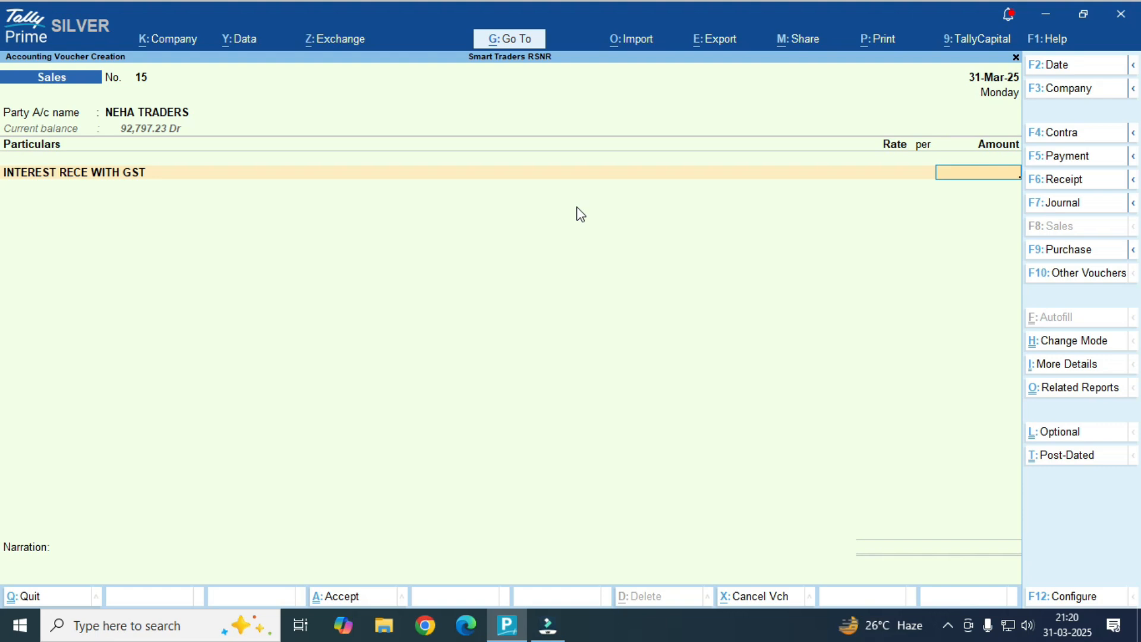
- Enter 20,000 as the INTEREST RECE WITH GST amount and add the Cgst Tax and Sgst Tax ledgers to the sales voucher
text(200000)
key(BackSpace)
key(Return)
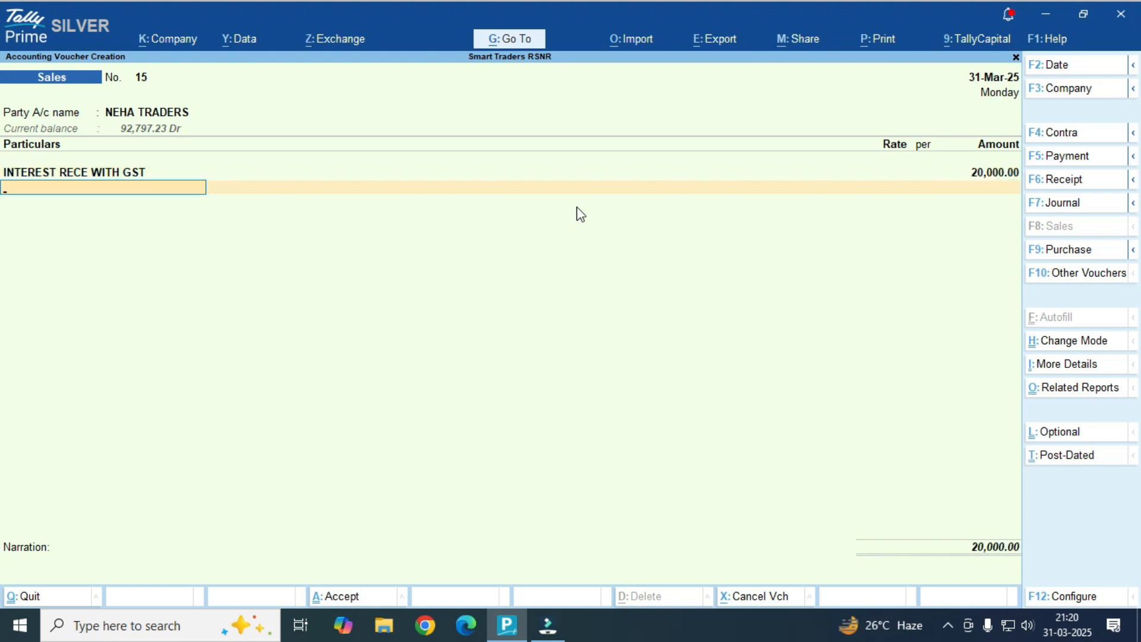
text(cgs)
key(Return)
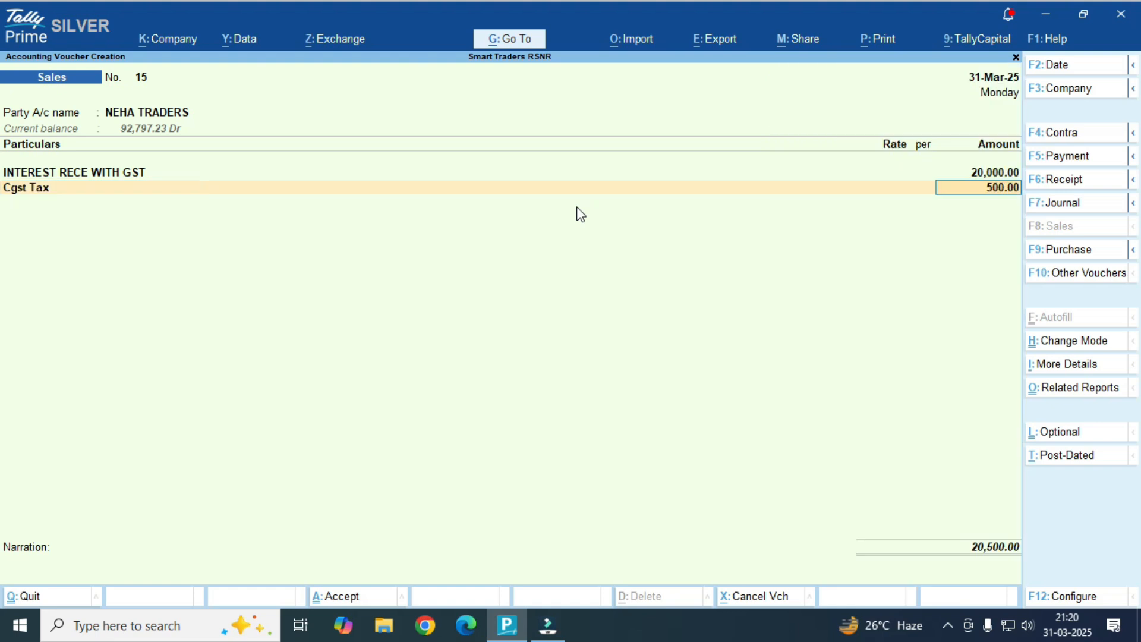
key(Return)
text(sg)
key(Return)
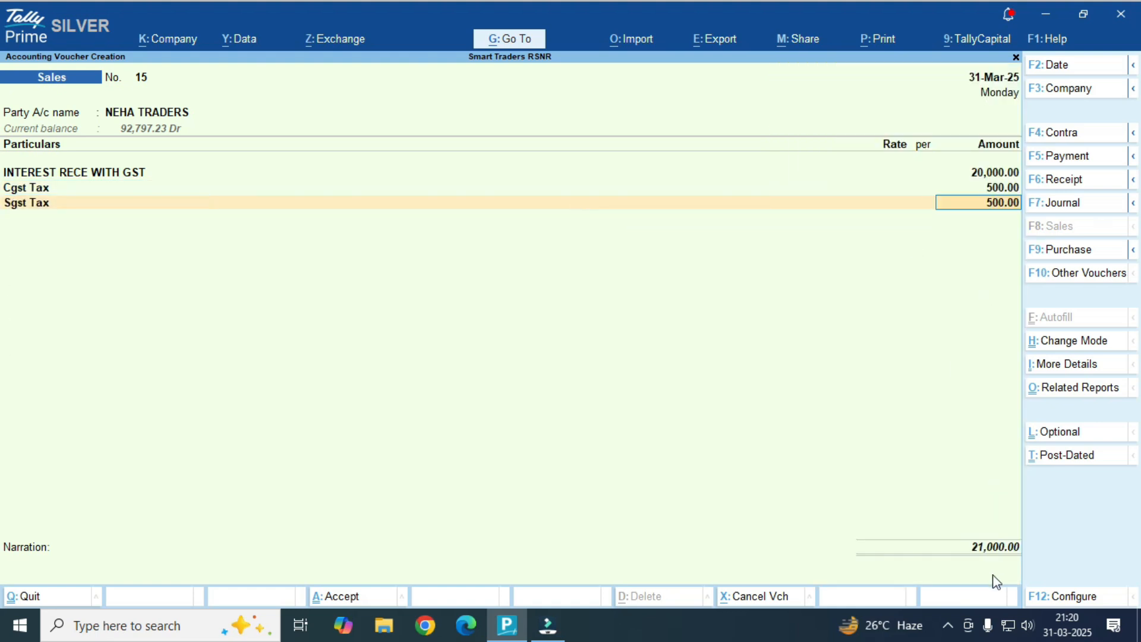
key(ctrl)
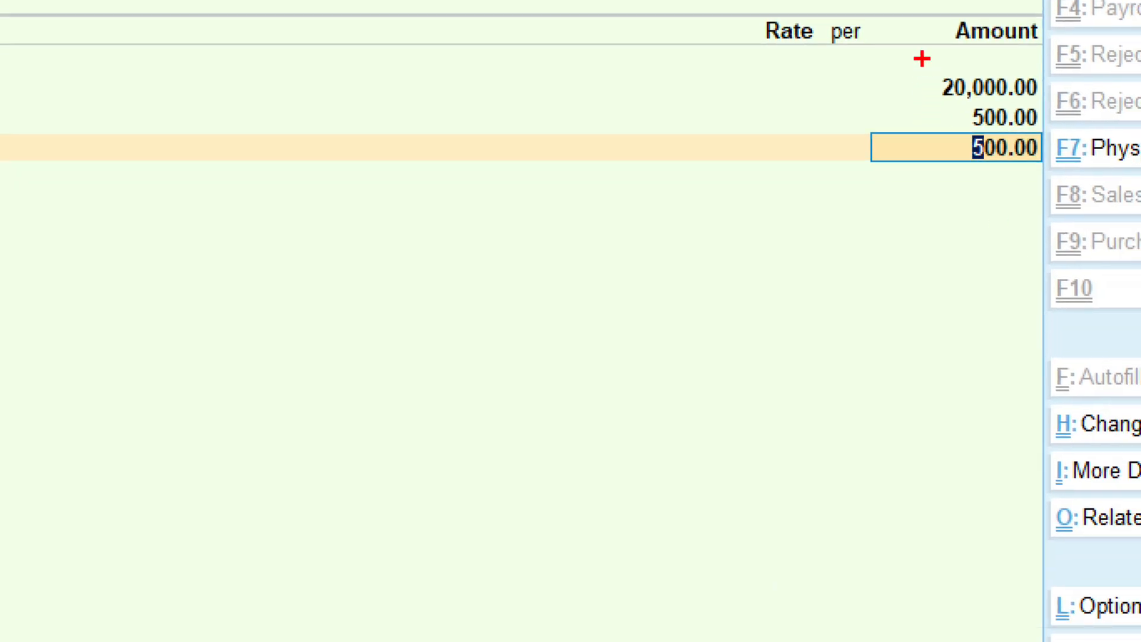
mouse_move(921, 59)
mouse_down()
mouse_move(1008, 107)
mouse_move(1043, 107)
mouse_move(1049, 199)
mouse_move(1064, 204)
mouse_up()
mouse_move(773, 85)
mouse_down()
mouse_move(840, 136)
mouse_move(932, 77)
mouse_up()
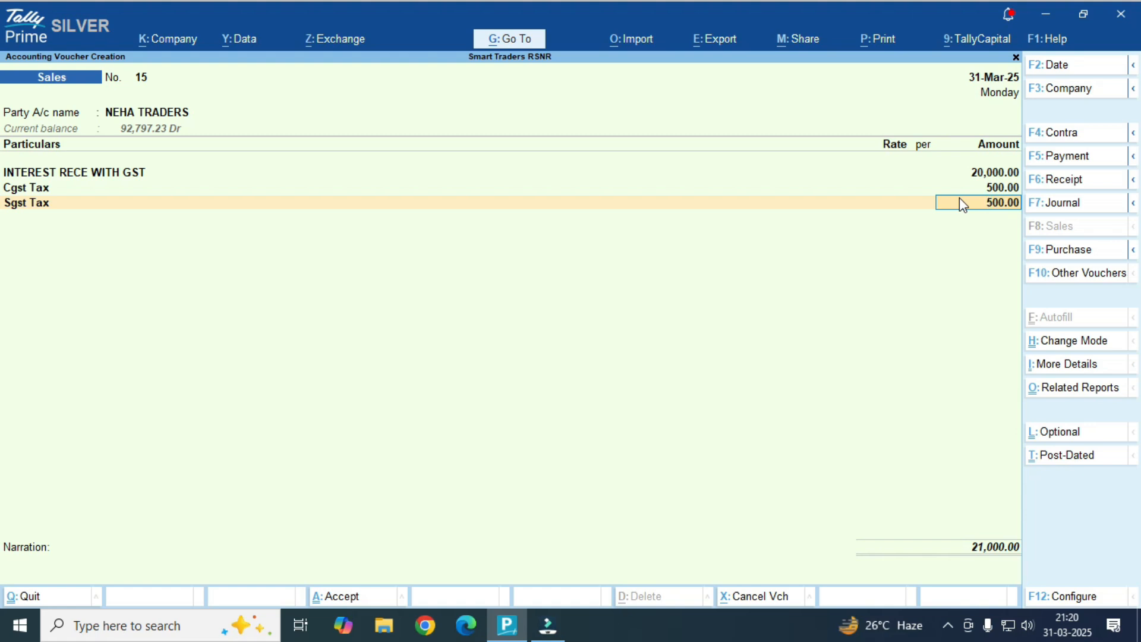
- Save the sales voucher and start a journal voucher
key(ctrl)
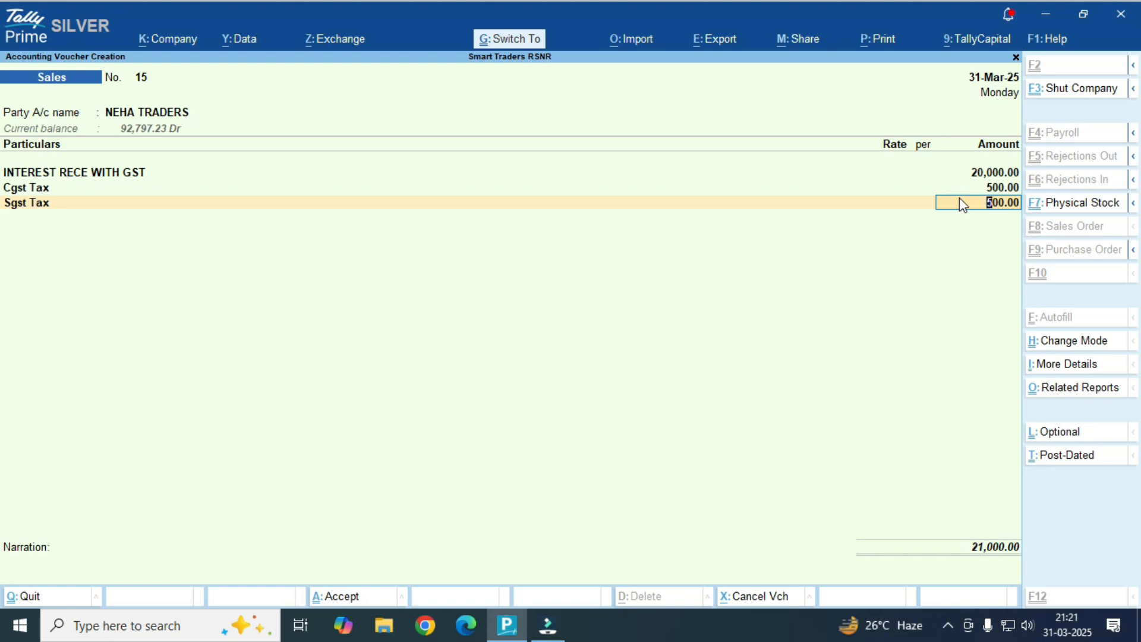
key(ctrl+a)
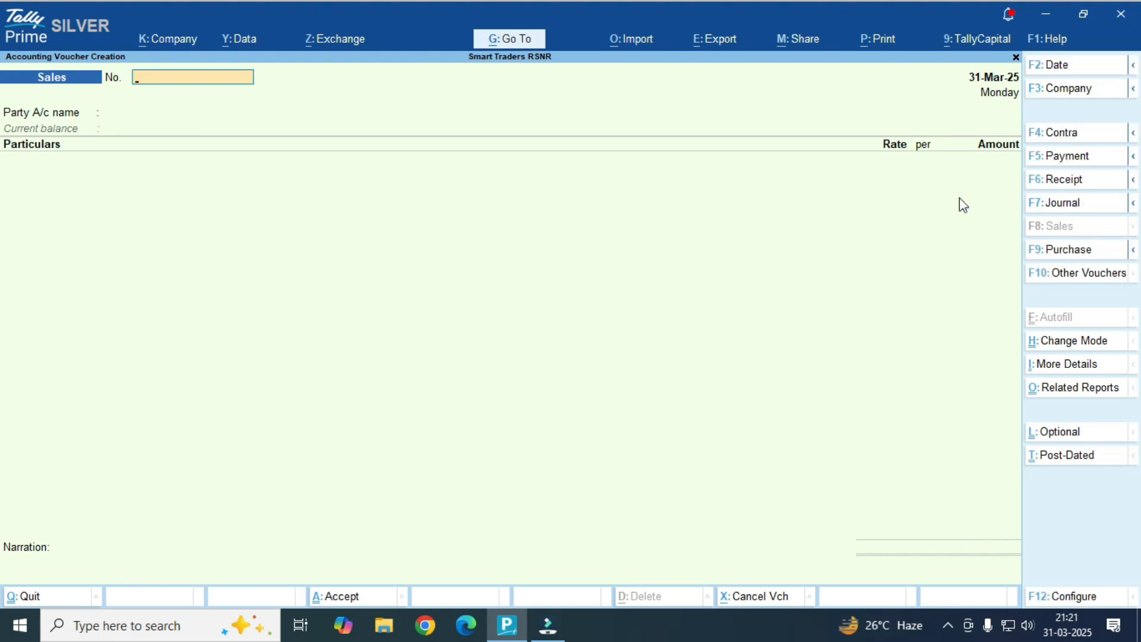
key(F7)
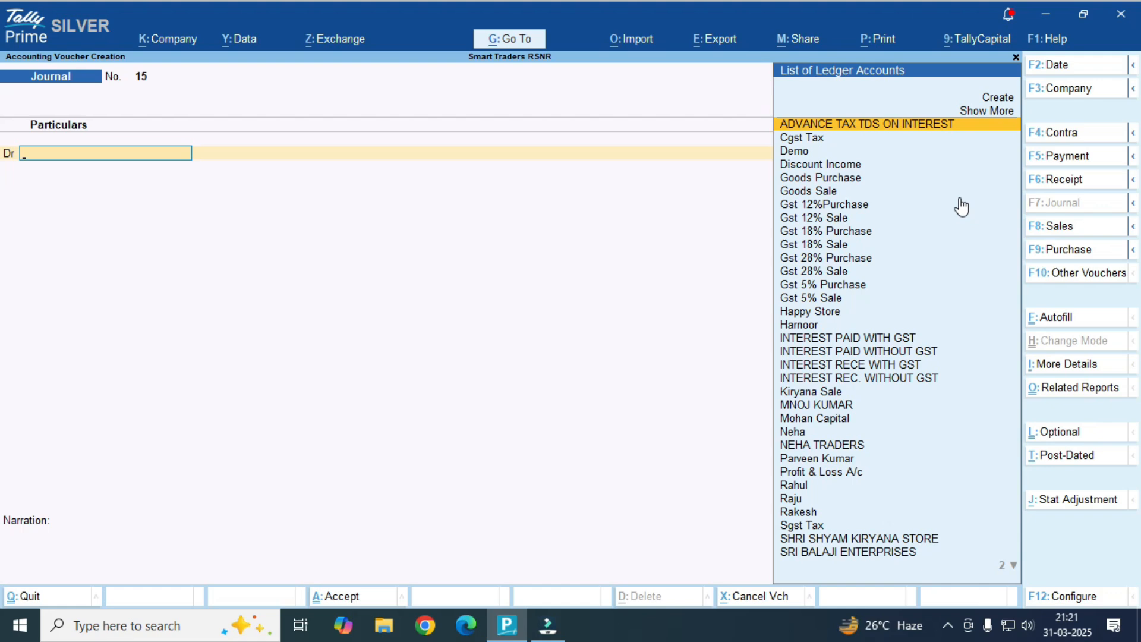
- Debit ADVANCE TAX TDS ON INTEREST with 2,000 and credit NEHA TRADERS with 2,000 in the journal voucher
text(a)
key(Return)
text(2000)
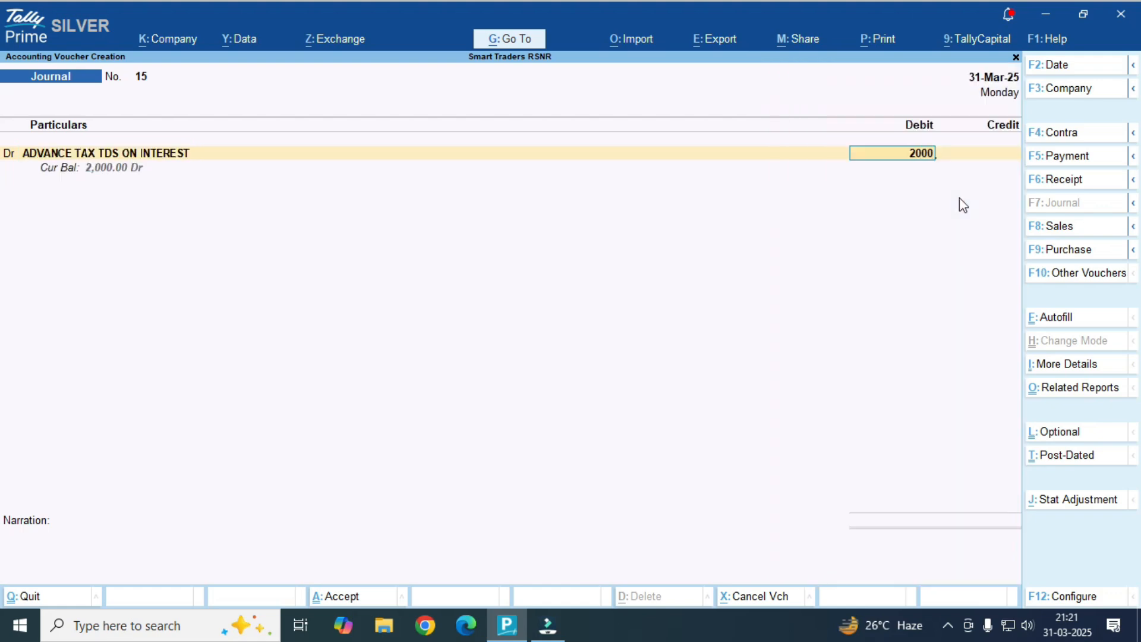
key(Return)
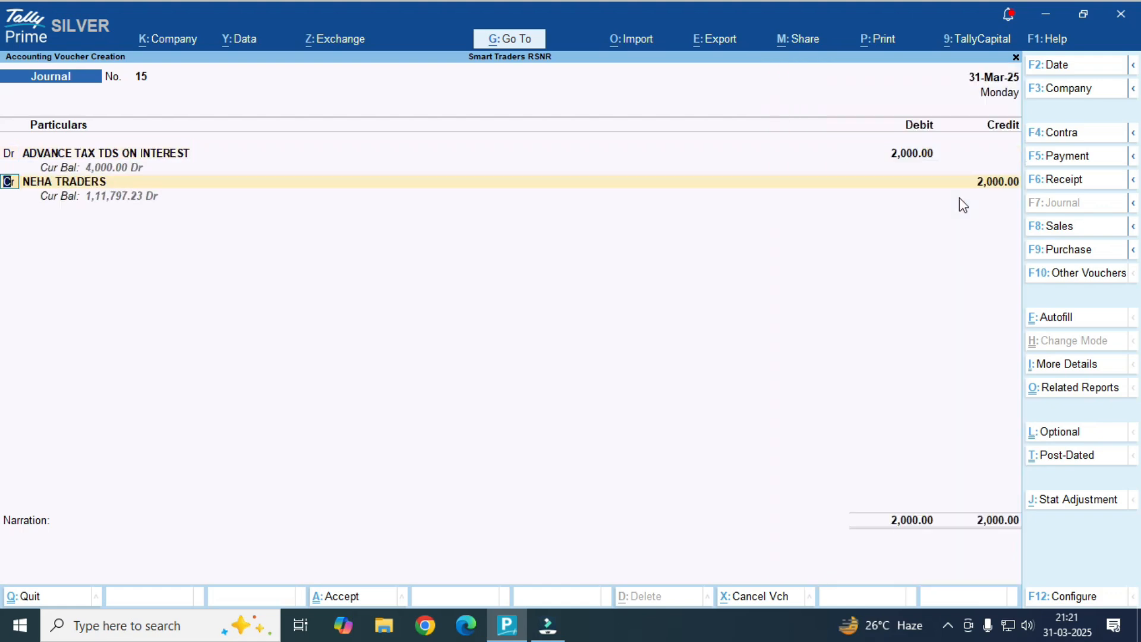
key(Return)
key(Return)
key(Return)
- Accept New Ref 15 for 2,000 Cr in the bill-wise details of NEHA TRADERS and save the journal voucher
key(Return)
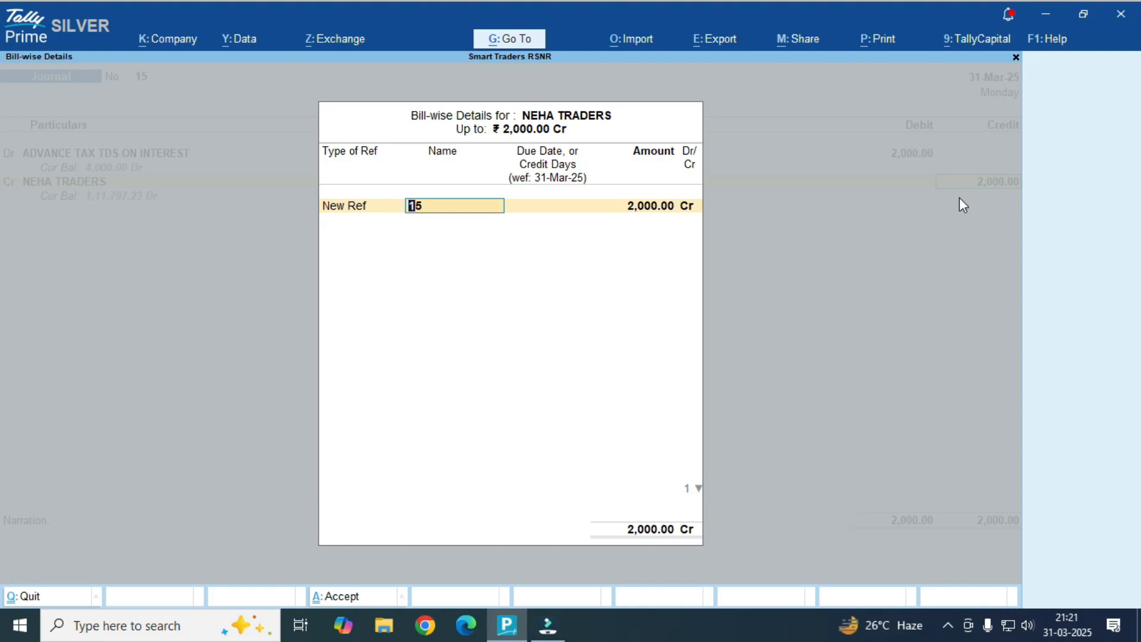
key(Return)
key(Return)
key(Return)
key(Return)
key(Return)
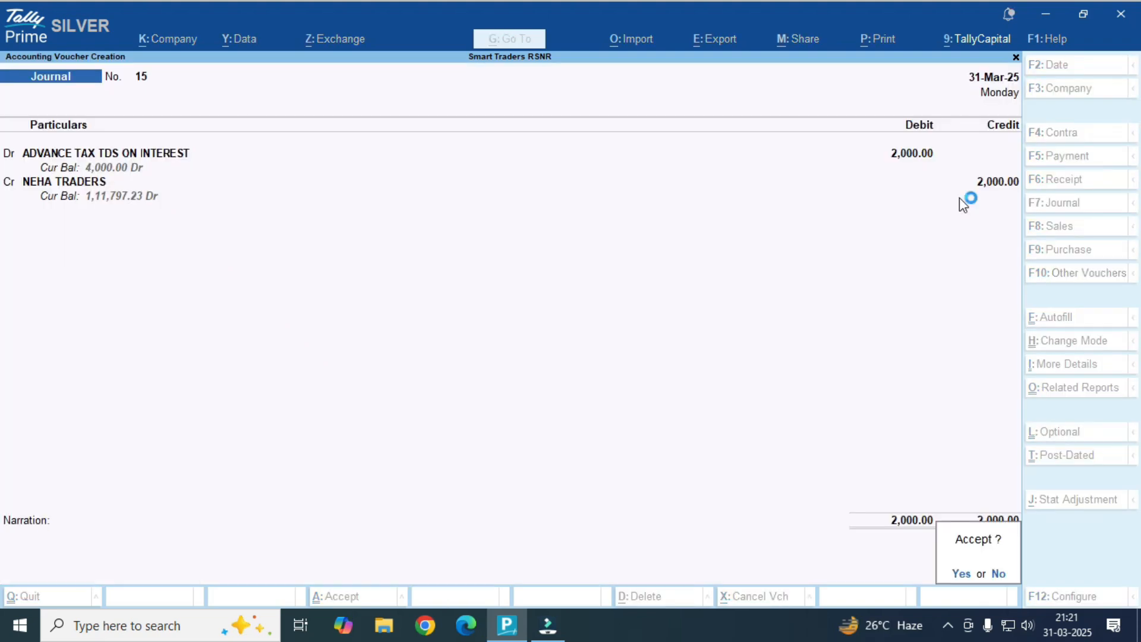
- Leave voucher entry and open the NEHA TRADERS ledger report from the account books
key(Escape)
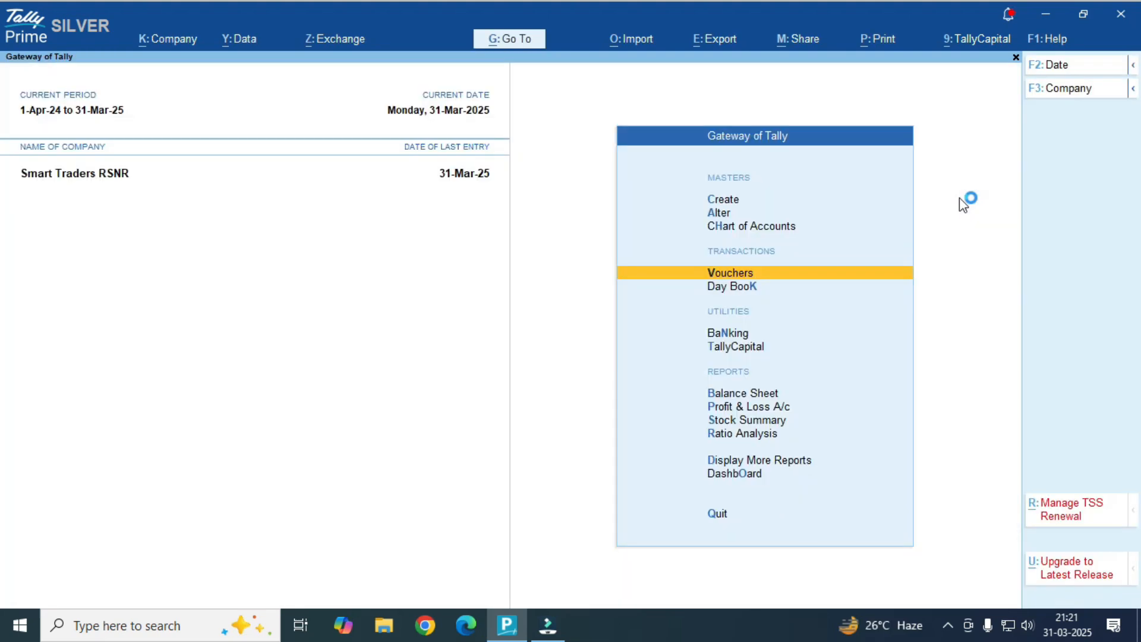
text(dalNE)
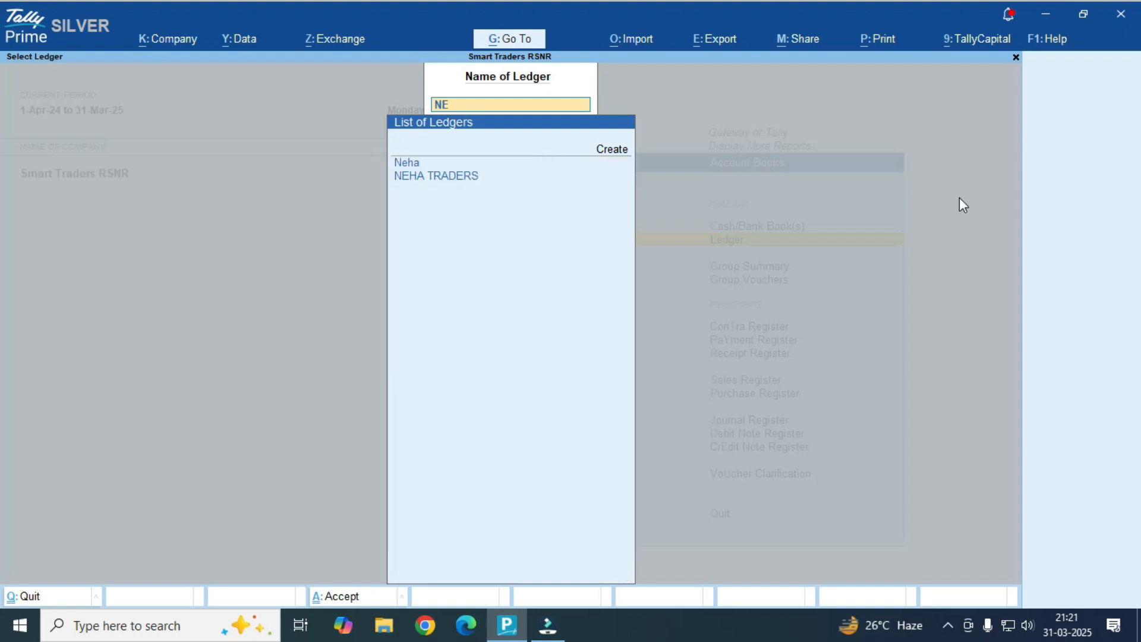
key(Down)
key(Return)
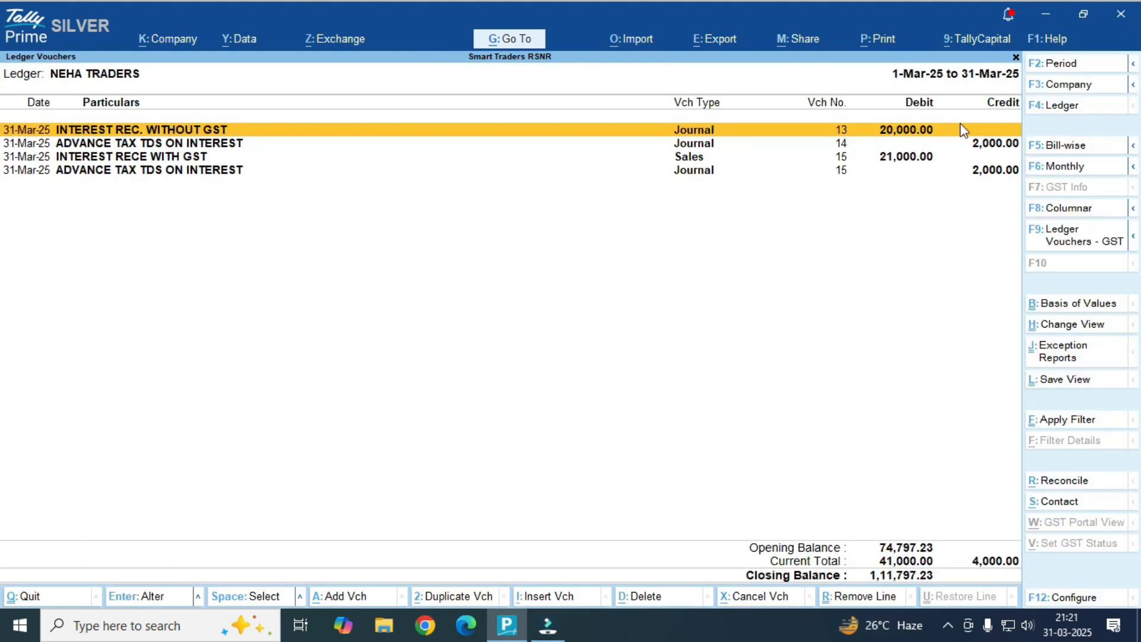
key(ctrl)
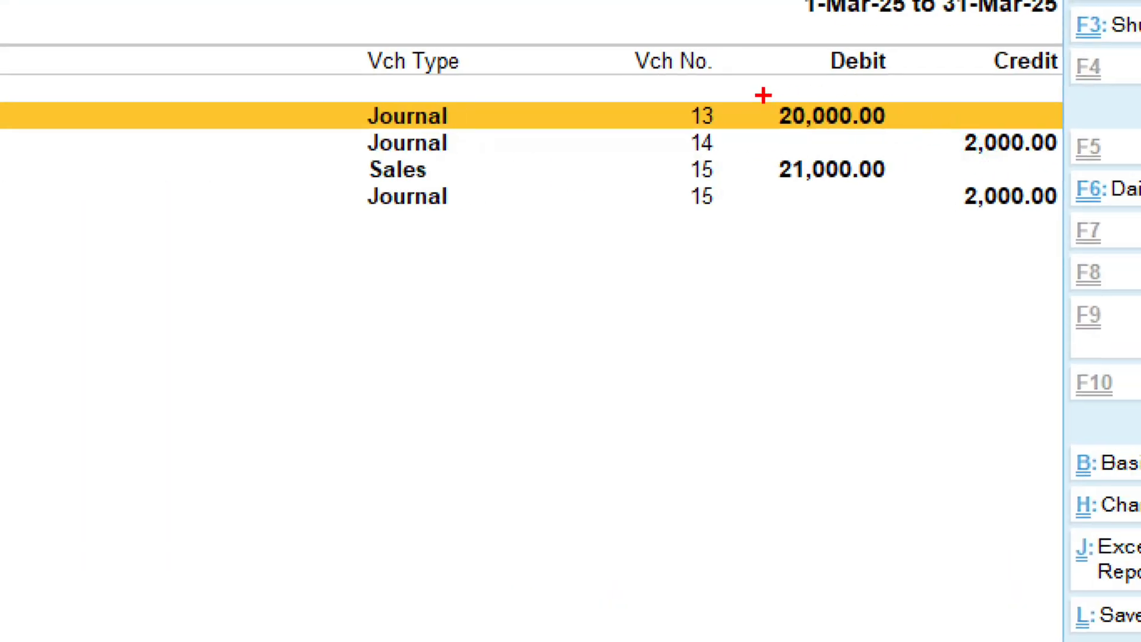
mouse_move(755, 90)
mouse_down()
mouse_move(856, 140)
mouse_move(1084, 168)
mouse_up()
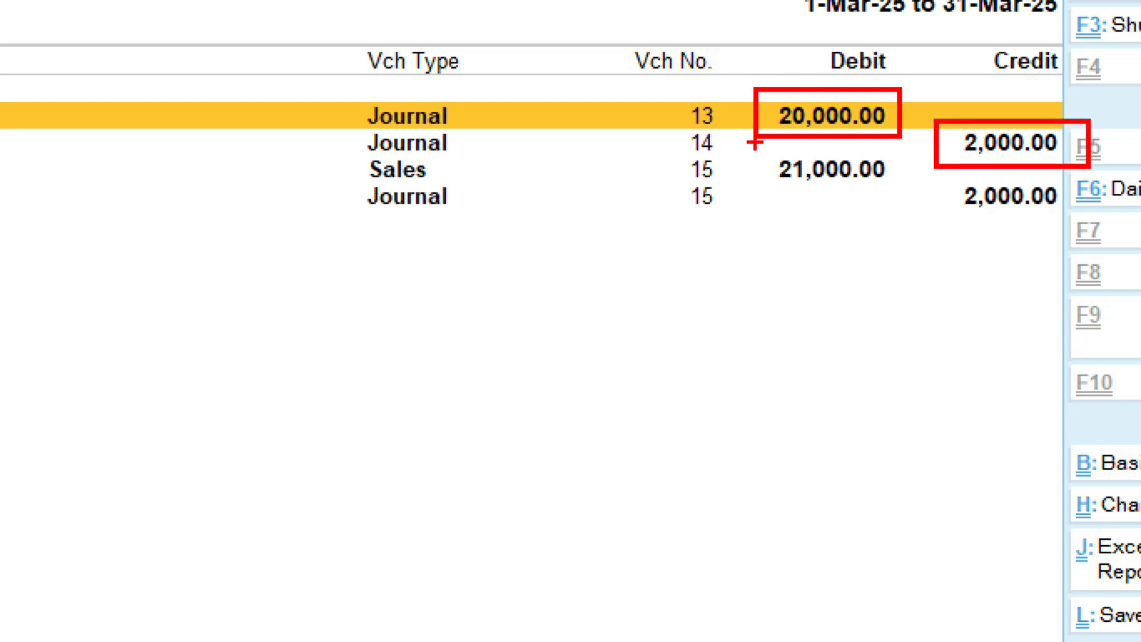
mouse_move(736, 152)
mouse_down()
mouse_move(848, 193)
mouse_move(894, 191)
mouse_up()
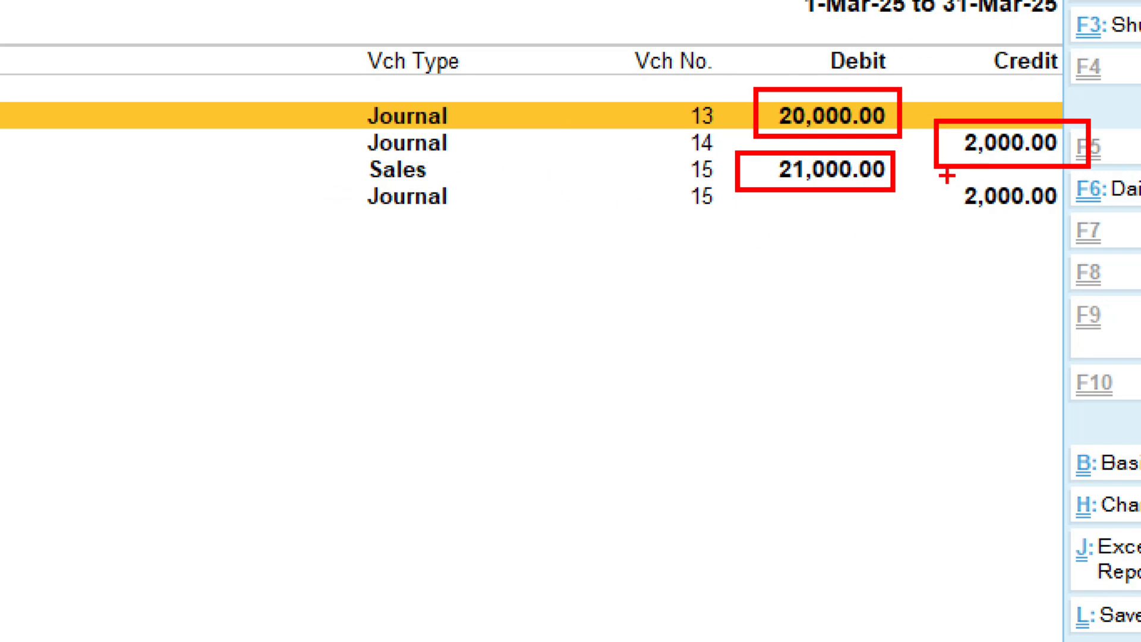
mouse_move(945, 173)
mouse_down()
mouse_move(1026, 229)
mouse_move(1067, 223)
mouse_up()
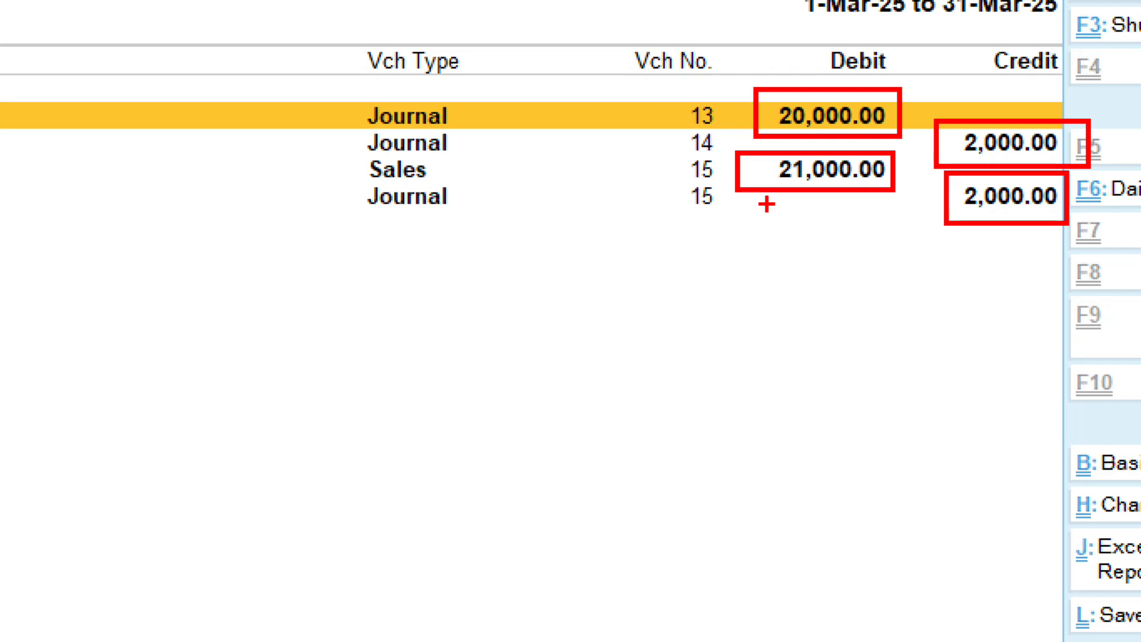
mouse_move(756, 184)
mouse_down()
mouse_move(740, 201)
mouse_move(889, 227)
mouse_move(940, 183)
mouse_move(913, 168)
mouse_move(944, 213)
mouse_move(903, 213)
mouse_up()
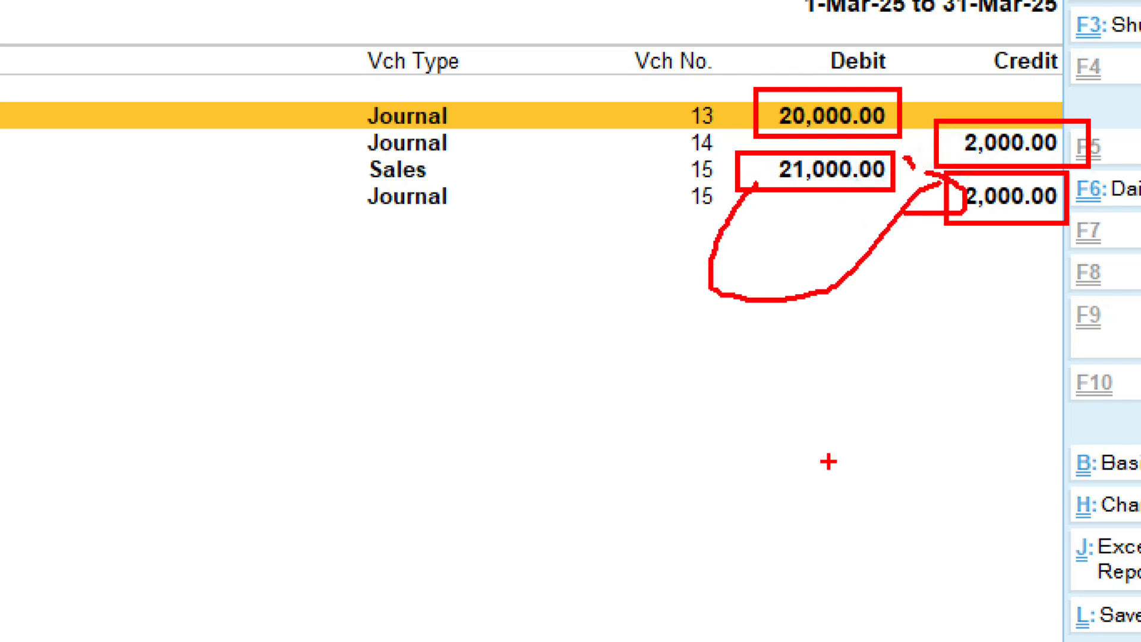
key(Escape)
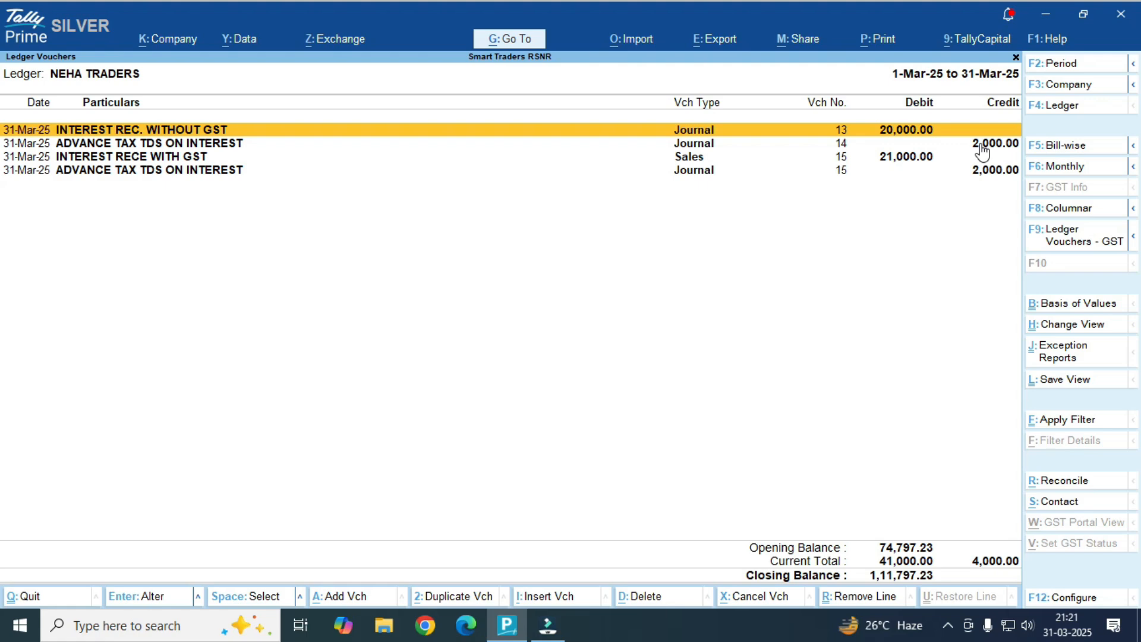
- Close the NEHA TRADERS ledger report and return to the Gateway of Tally
key(Escape)
key(Escape)
key(Escape)
key(Escape)
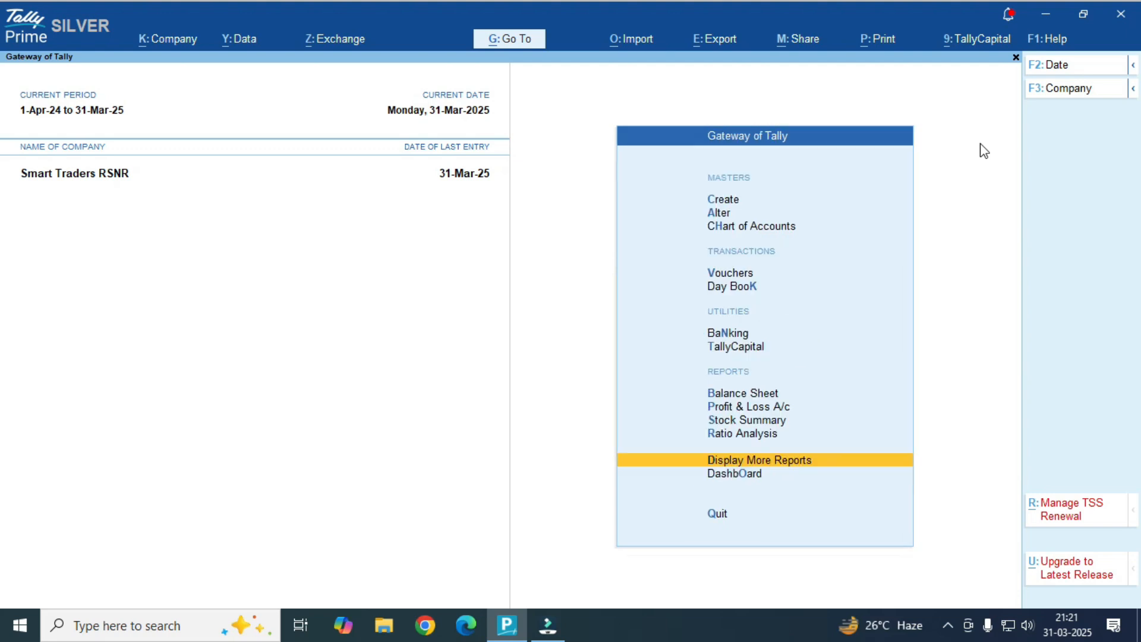
key(n)
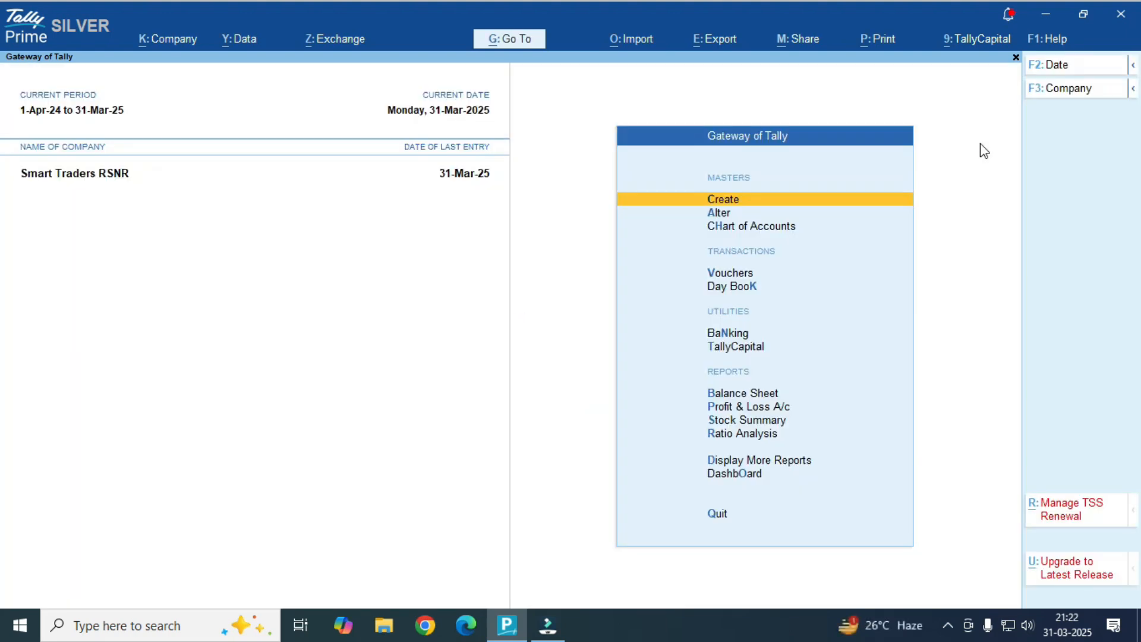
- Open the company features and review the company's GST registration details, accepting them as they are
key(F11)
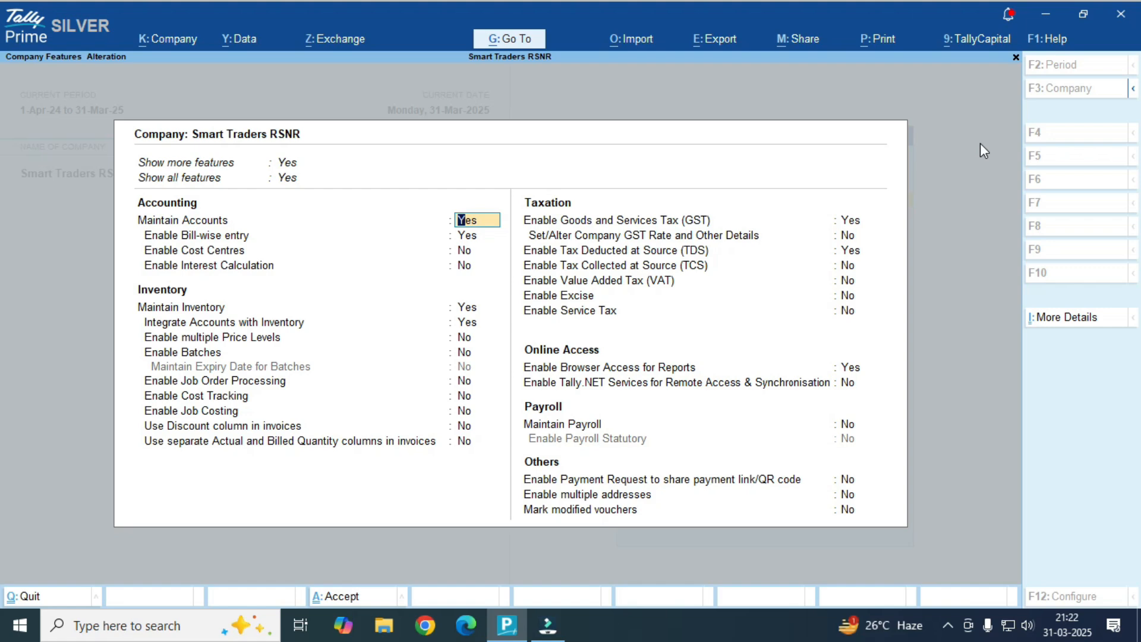
key(Down)
key(Down)
key(Down)
key(Down)
key(Down)
key(Down)
key(Down)
key(Down)
key(Down)
key(Down)
key(Down)
key(Down)
key(Down)
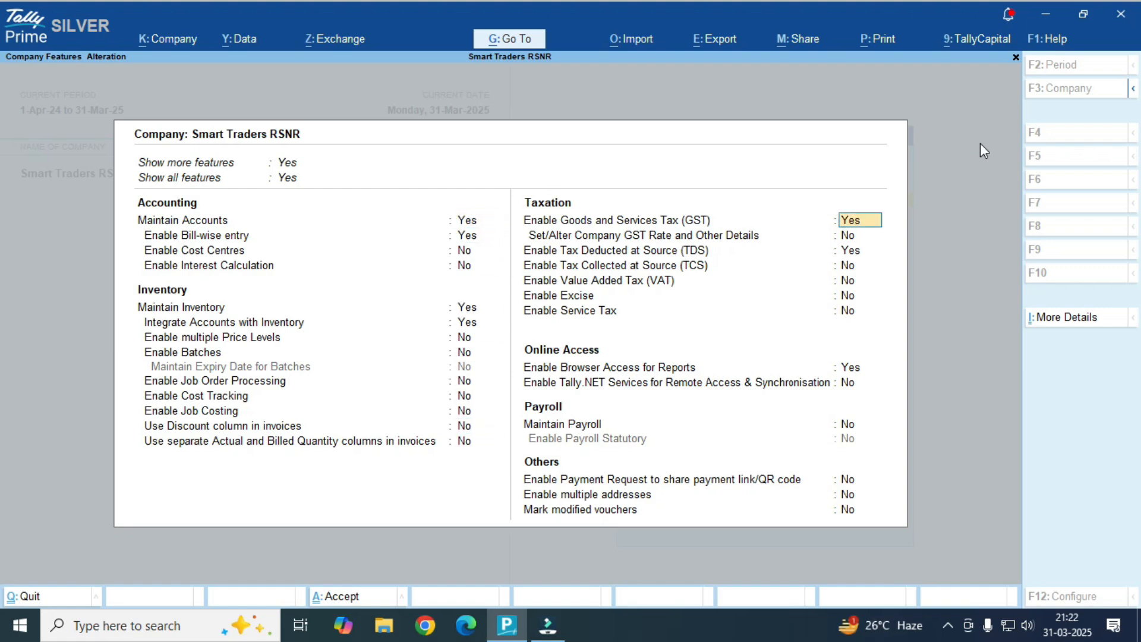
key(Return)
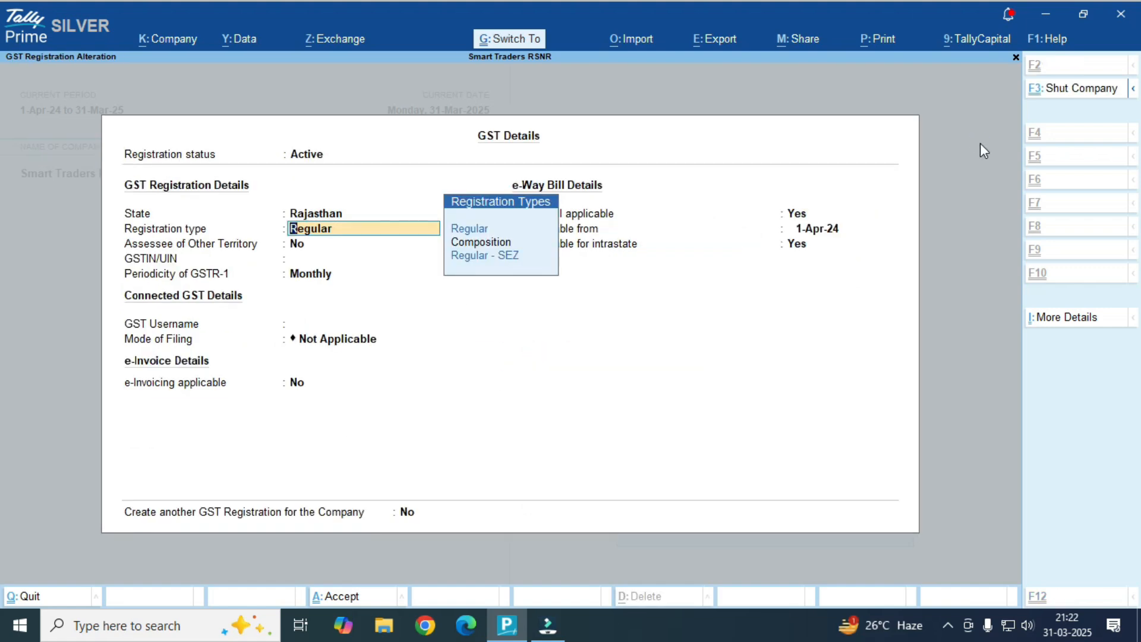
key(ctrl+a)
- Review the company's TDS deductor details and accept the company features
key(Down)
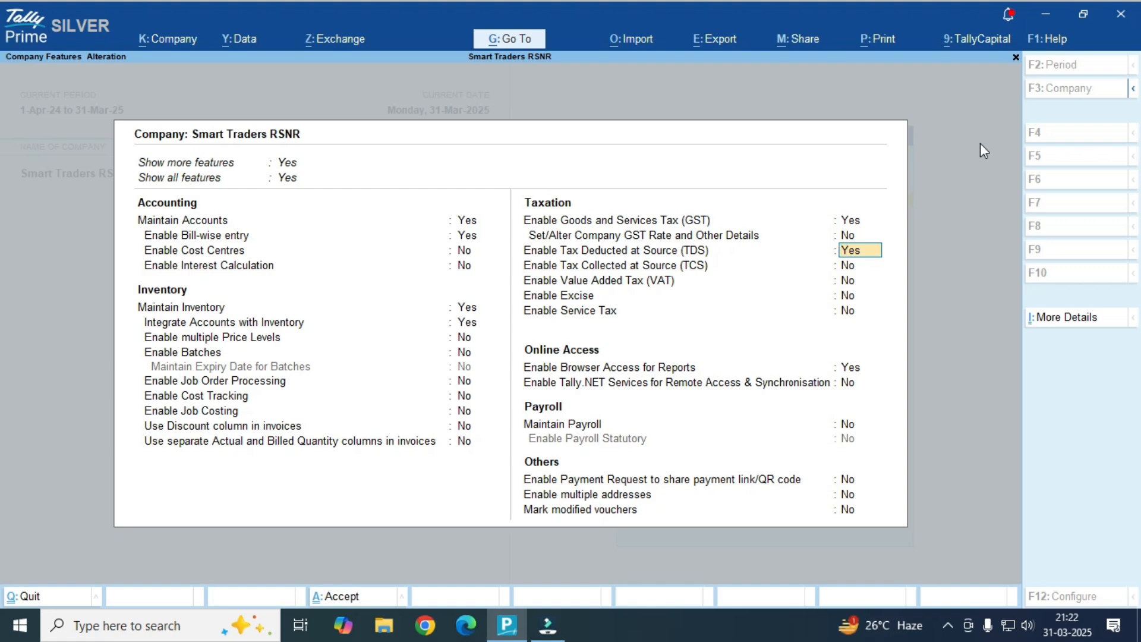
key(Return)
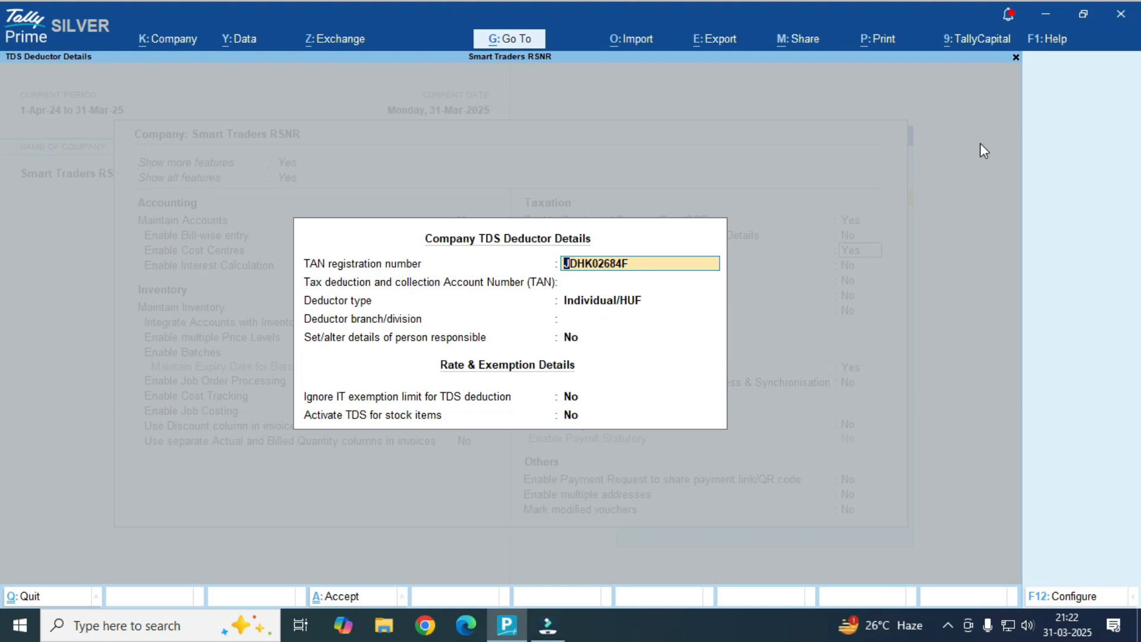
key(ctrl+a)
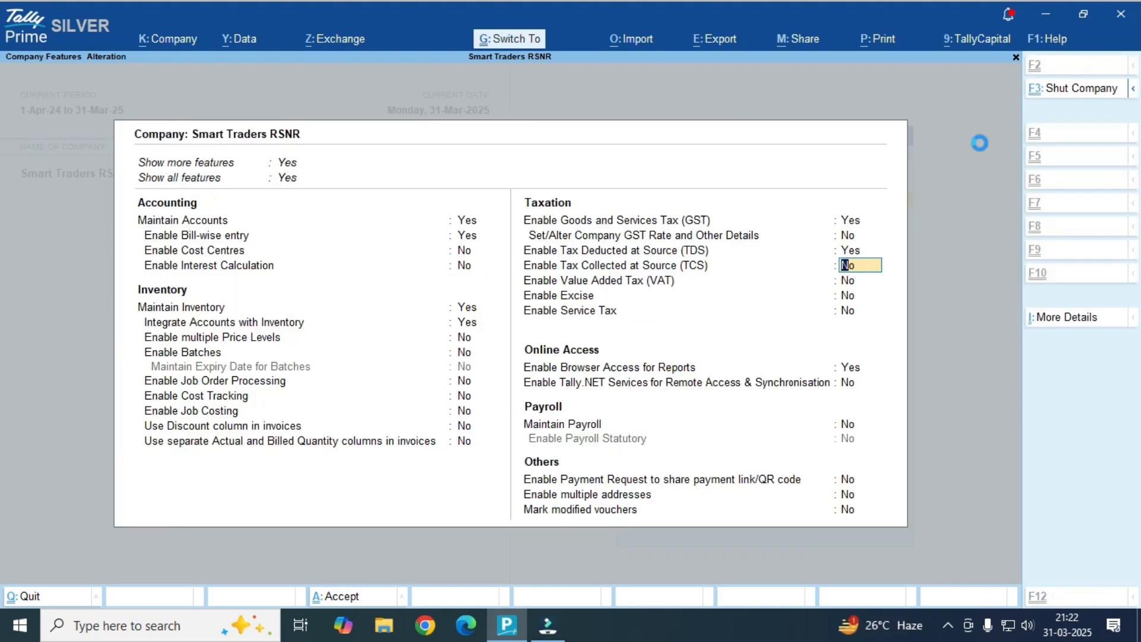
key(ctrl+a)
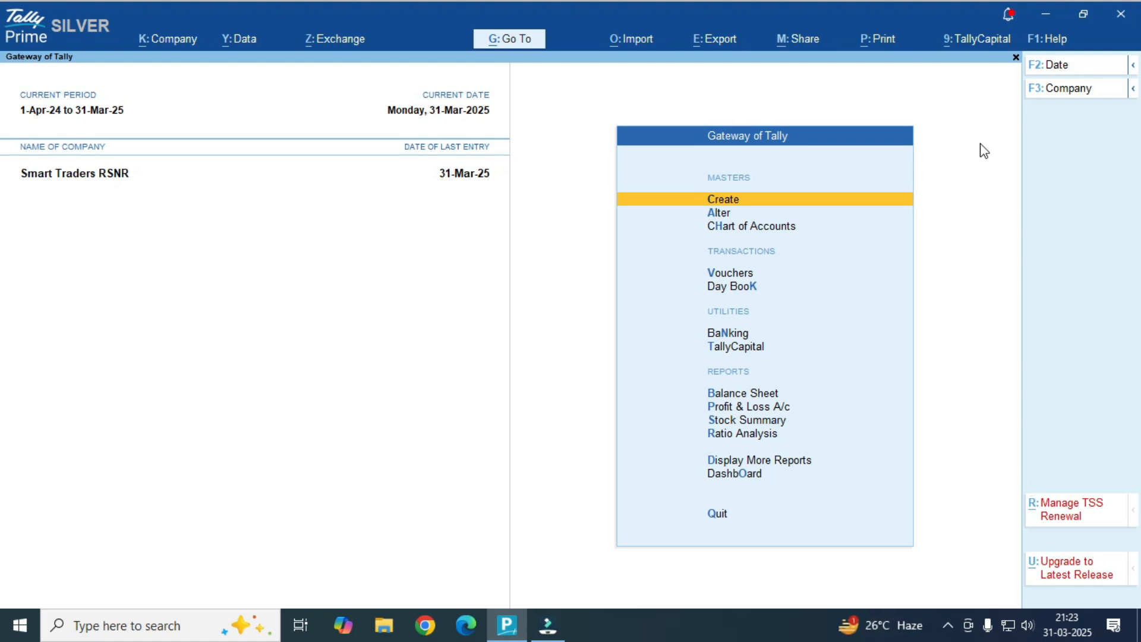
- Search the ledgers available for alteration for INTER, examine the interest paid and received ledgers, and close the list
key(Down)
key(Return)
key(Down)
key(Return)
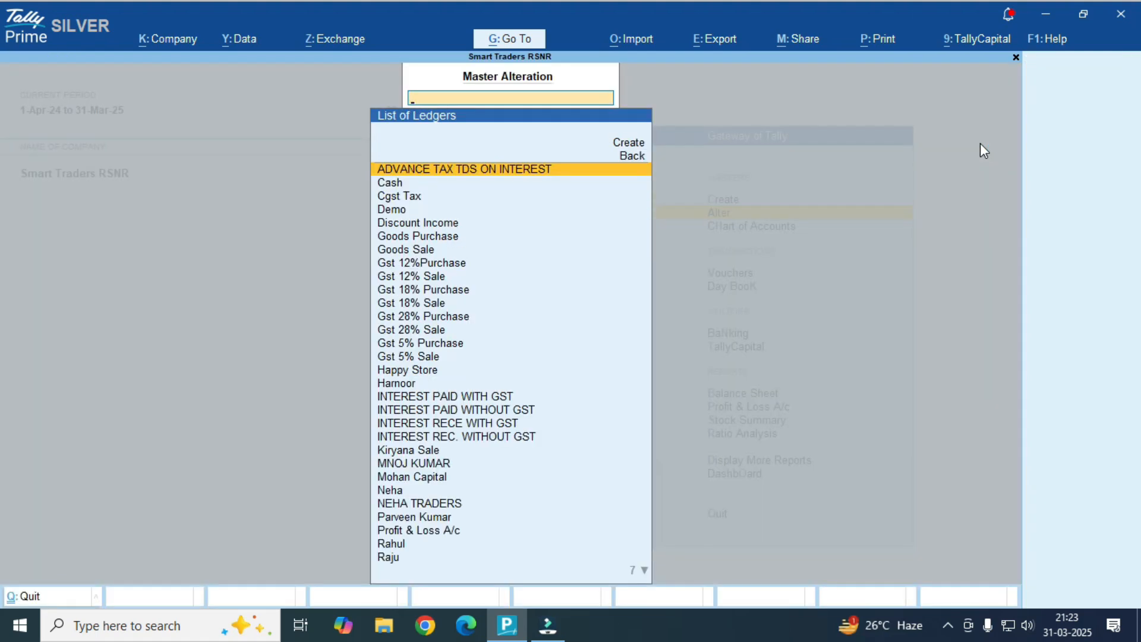
text(INTER)
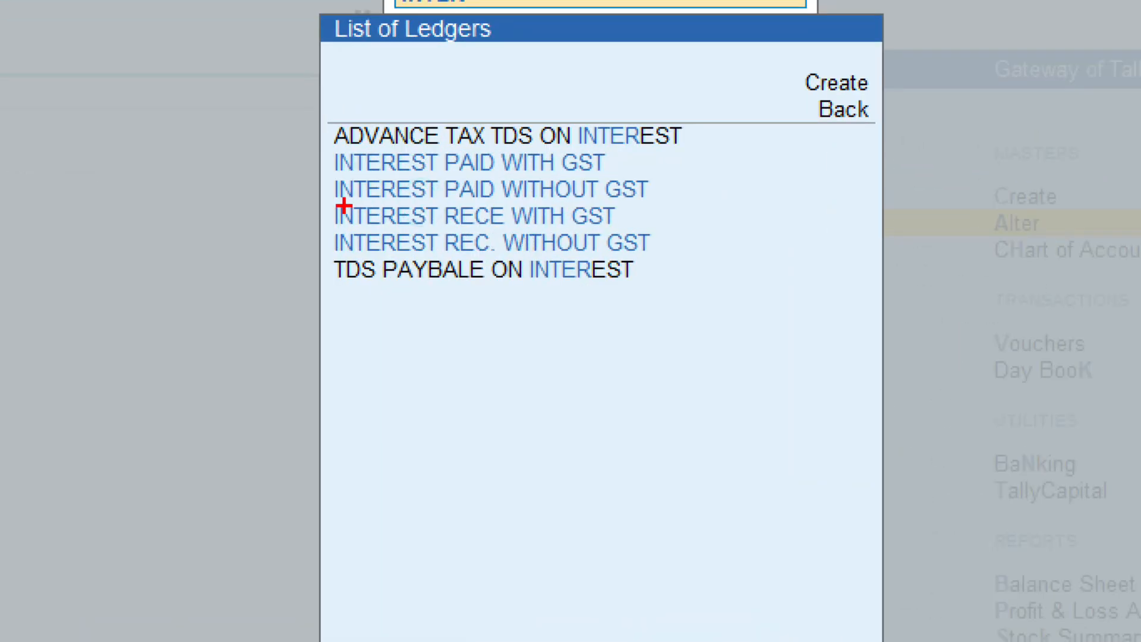
mouse_move(309, 200)
mouse_down()
mouse_move(355, 256)
mouse_move(694, 281)
mouse_up()
mouse_move(305, 142)
mouse_down()
mouse_move(522, 216)
mouse_move(710, 216)
mouse_move(692, 203)
mouse_up()
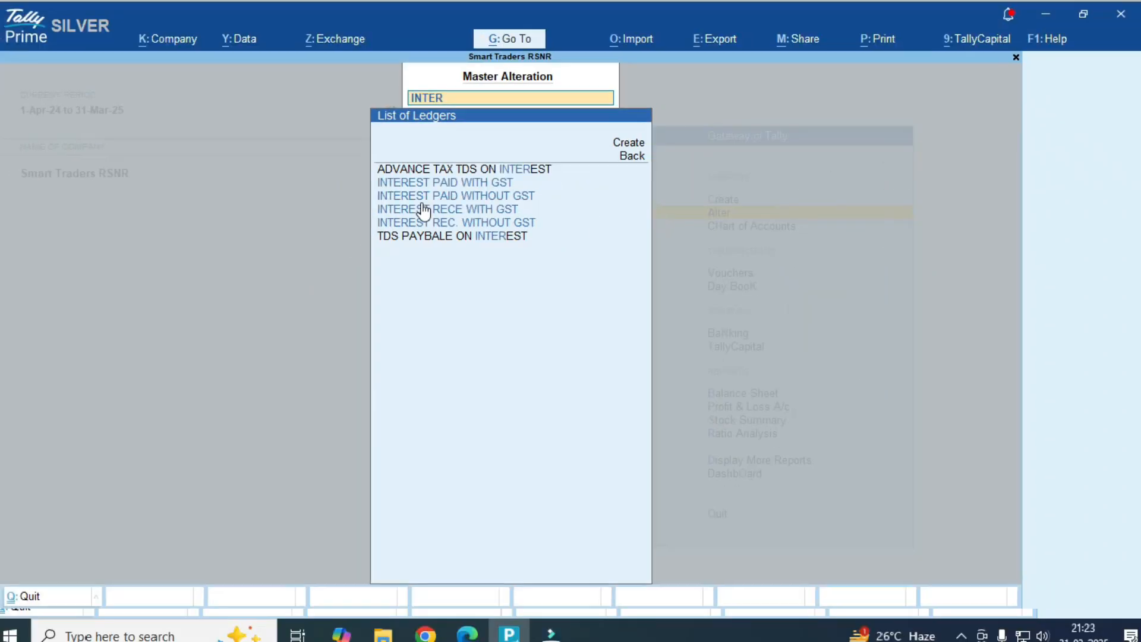
key(Escape)
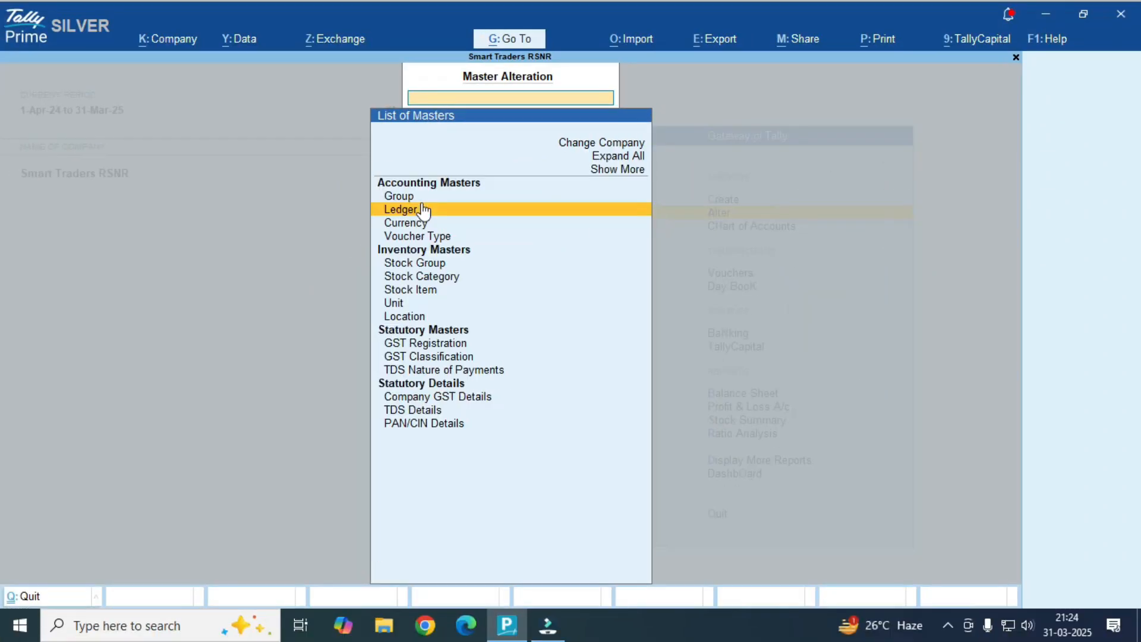
key(Escape)
- Open the INTEREST PAID WITHOUT GST ledger master for alteration from the debit line of a new journal voucher
key(Down)
key(Down)
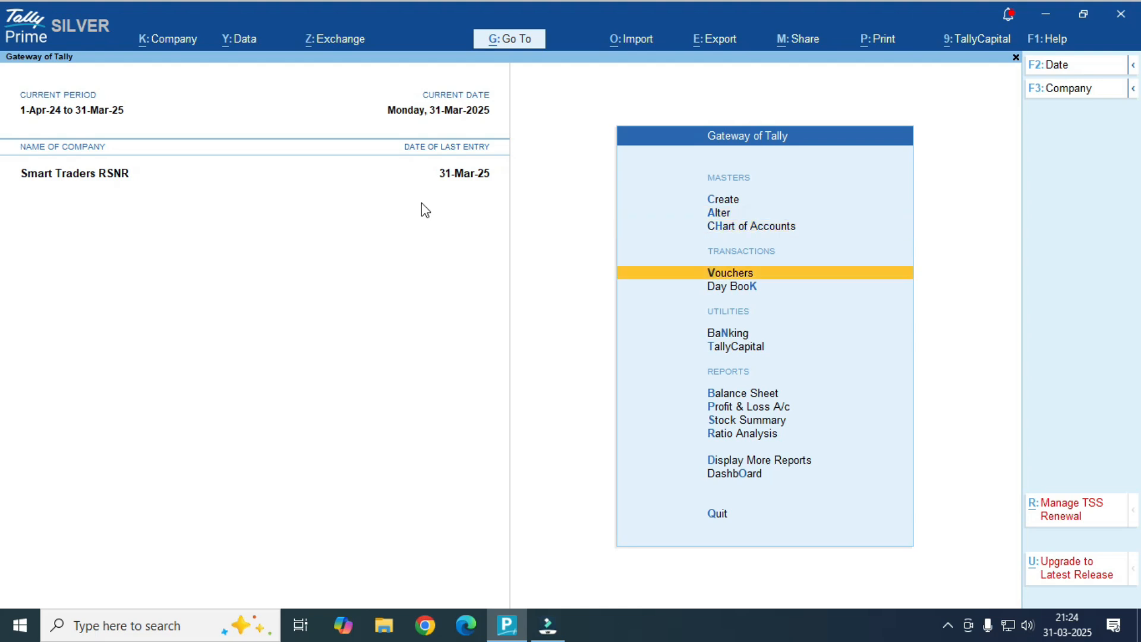
key(Return)
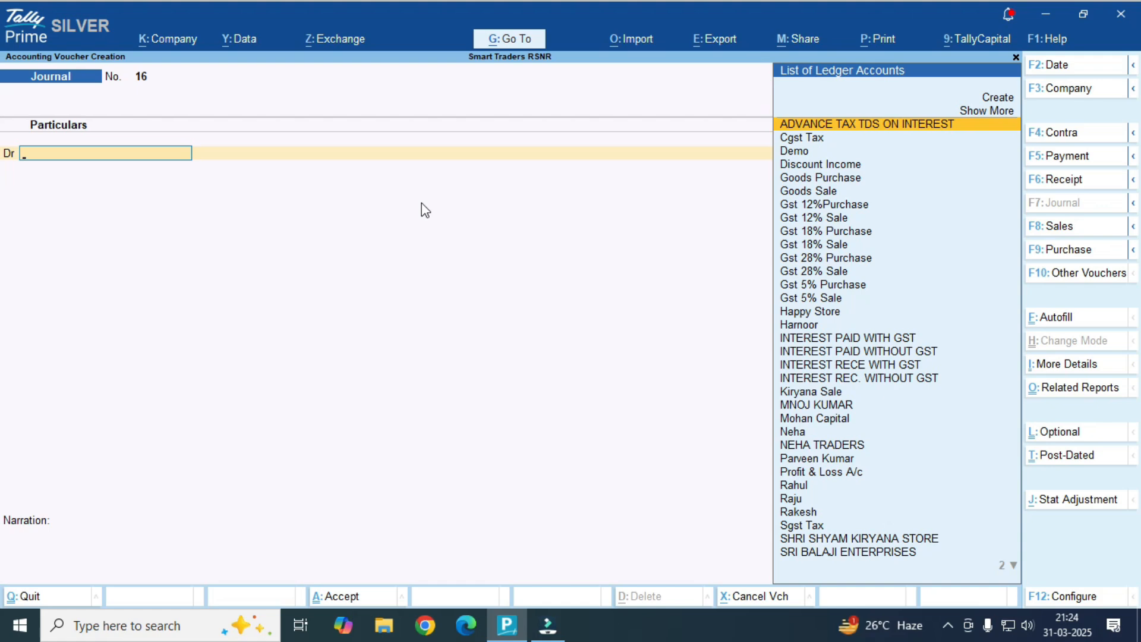
text(INTER)
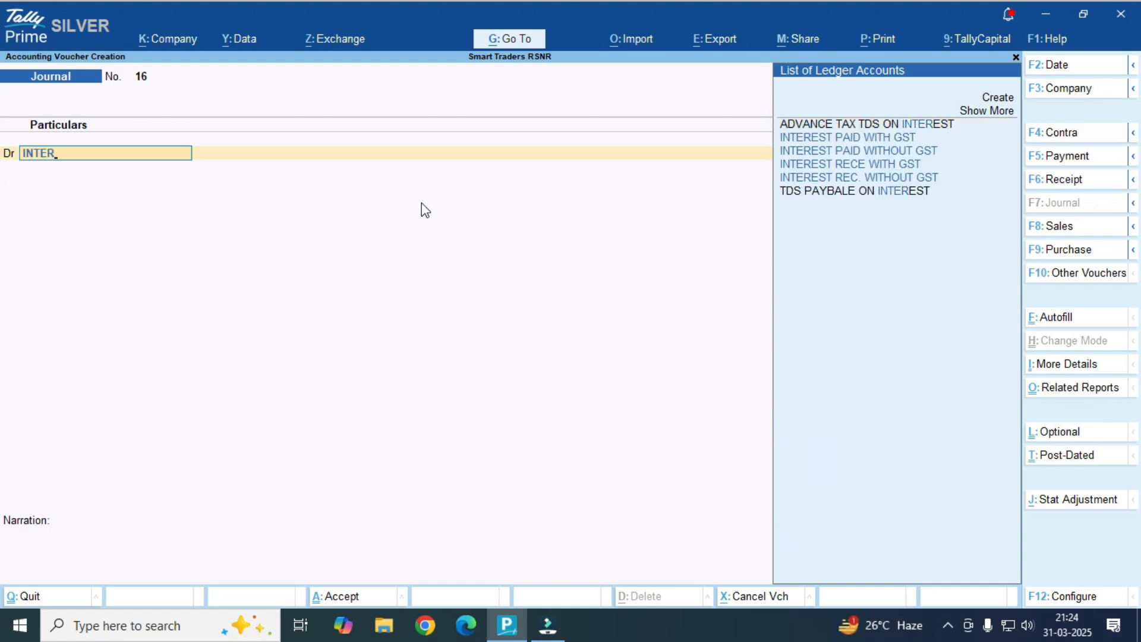
key(Down)
key(Return)
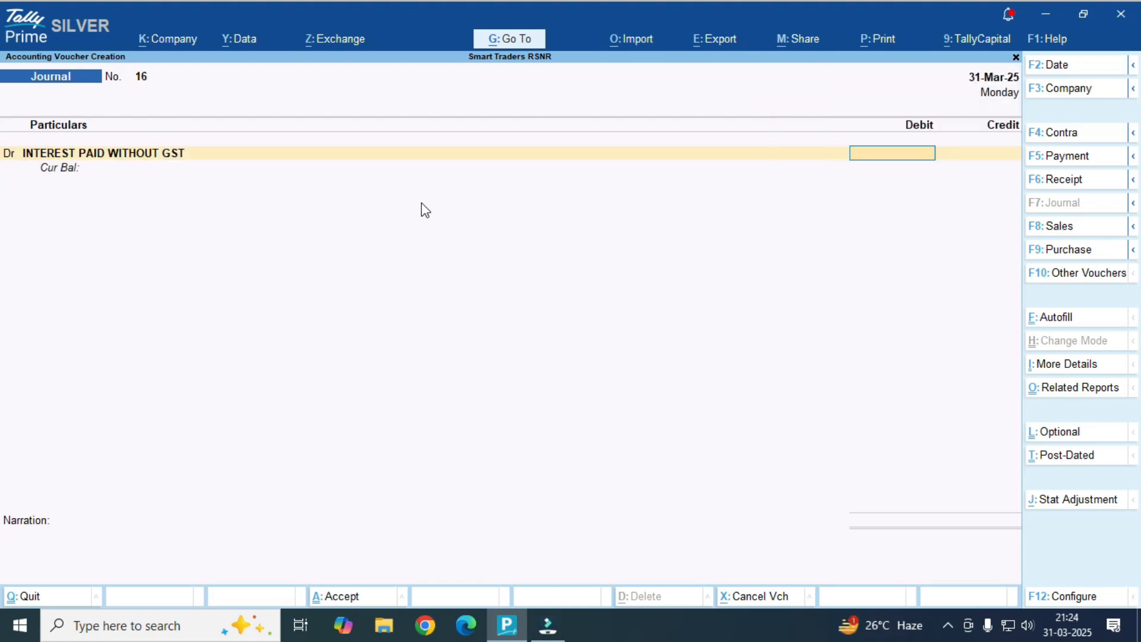
key(BackSpace)
key(ctrl+Return)
key(Return)
key(Return)
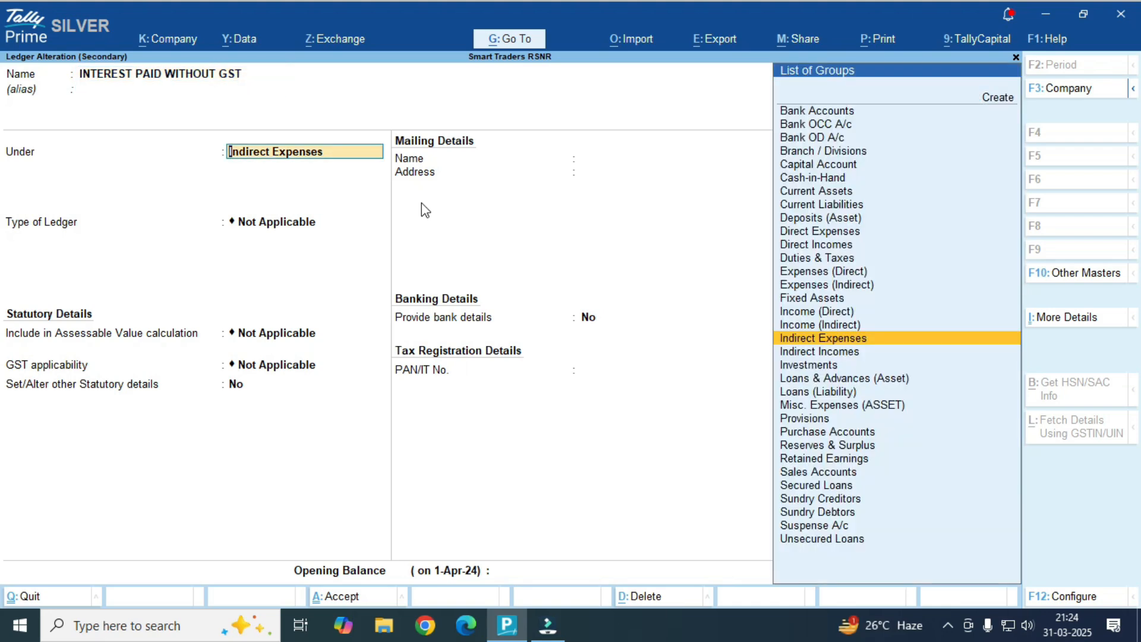
- Check the group and statutory details of the INTEREST PAID WITHOUT GST ledger, accept it, and leave voucher entry
key(Return)
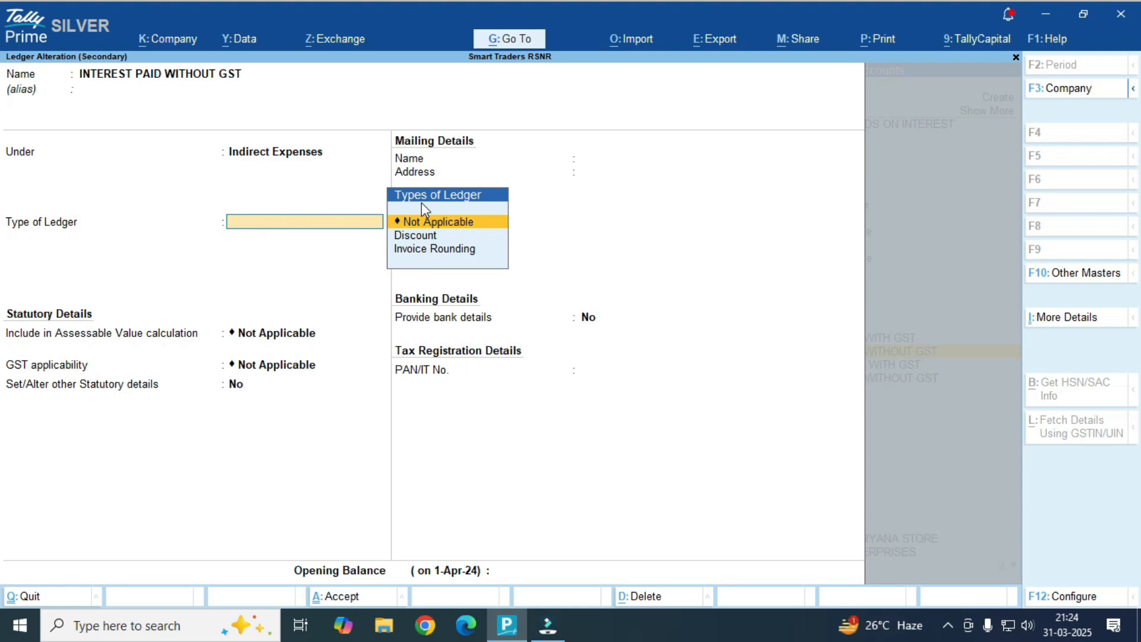
key(ctrl+a)
key(Escape)
key(Escape)
key(Escape)
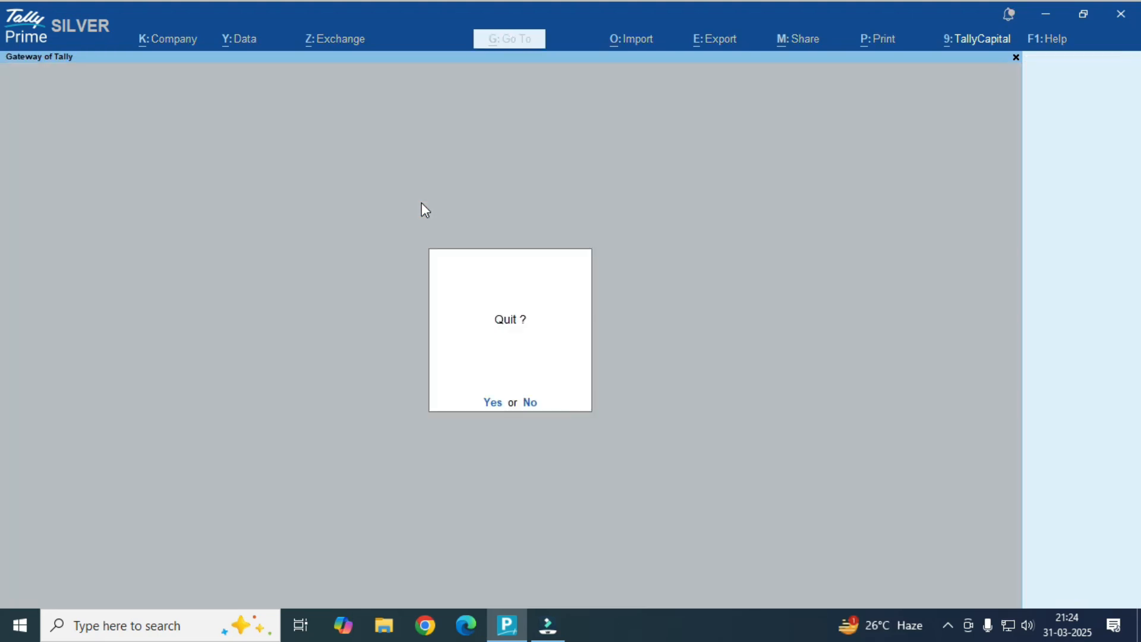
- Open the TDS ON INTEREST nature of payment for alteration from the statutory masters
key(Down)
key(Return)
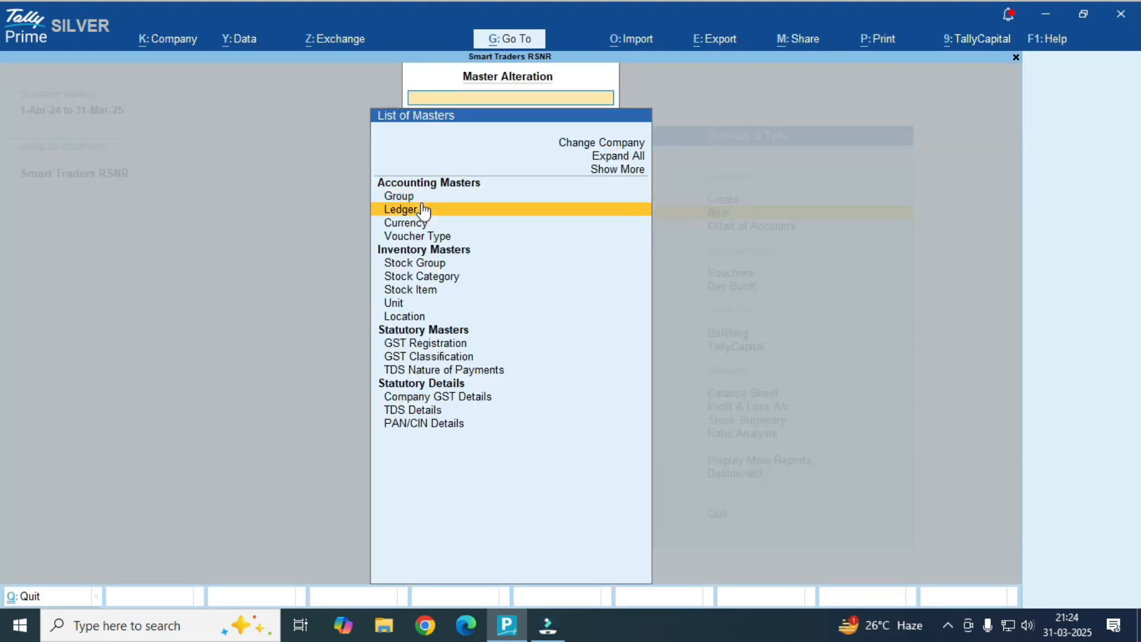
key(Down)
key(Down)
key(Down)
key(Down)
key(Down)
key(Down)
key(Down)
key(Down)
key(Down)
key(Down)
key(Down)
key(Down)
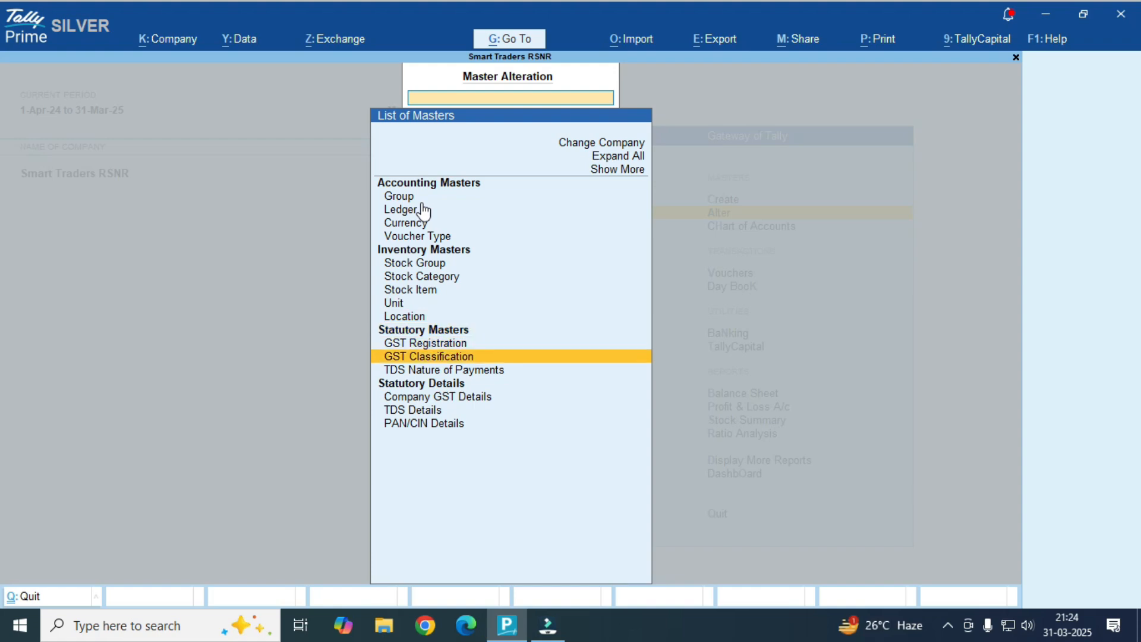
key(Return)
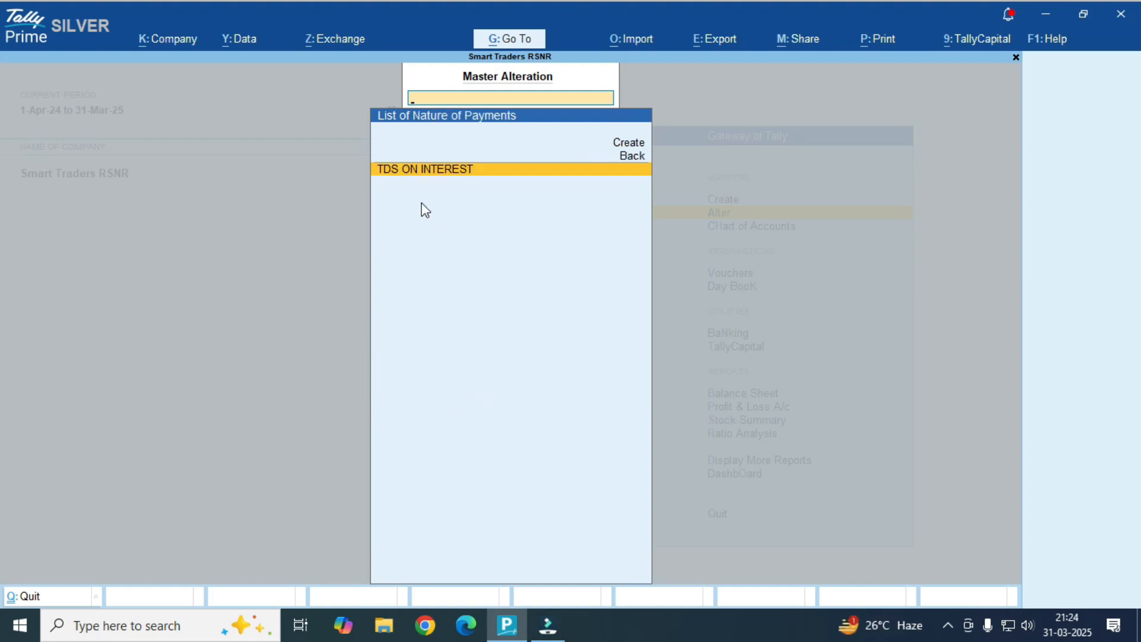
key(Return)
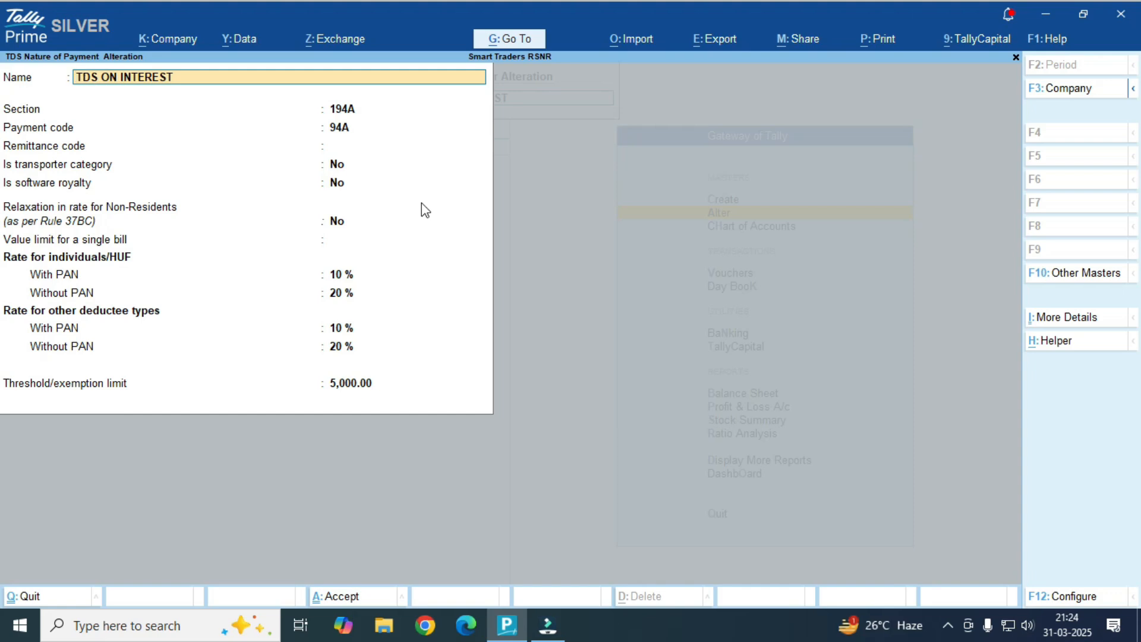
- Review the section, payment code, PAN-based rates and exemption limit of TDS ON INTEREST, and return to the Gateway of Tally
key(Return)
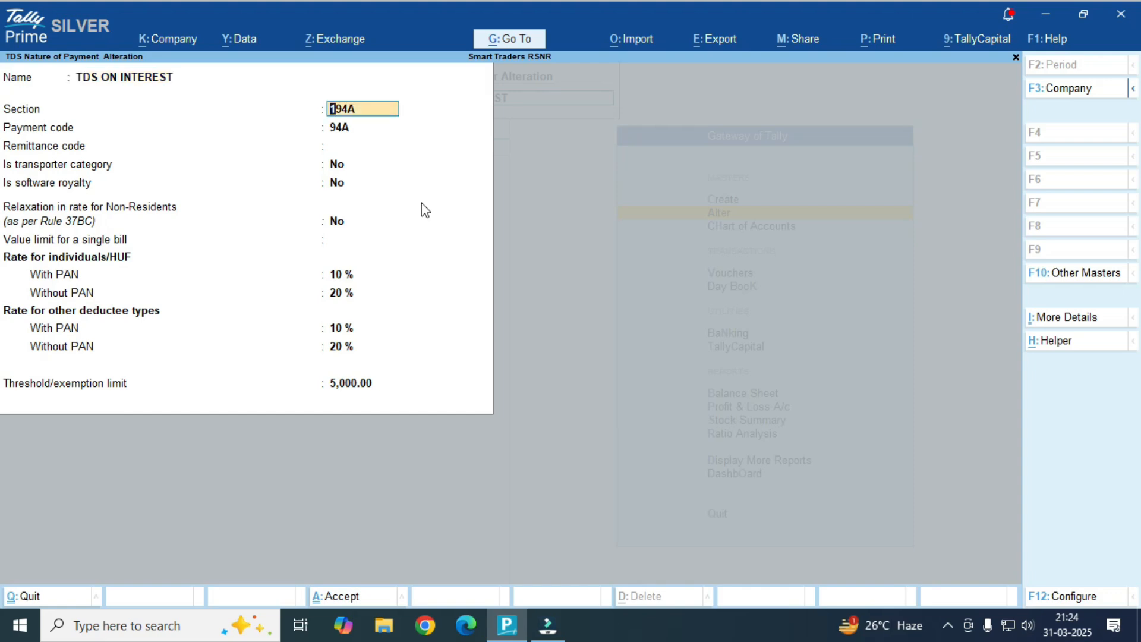
key(Return)
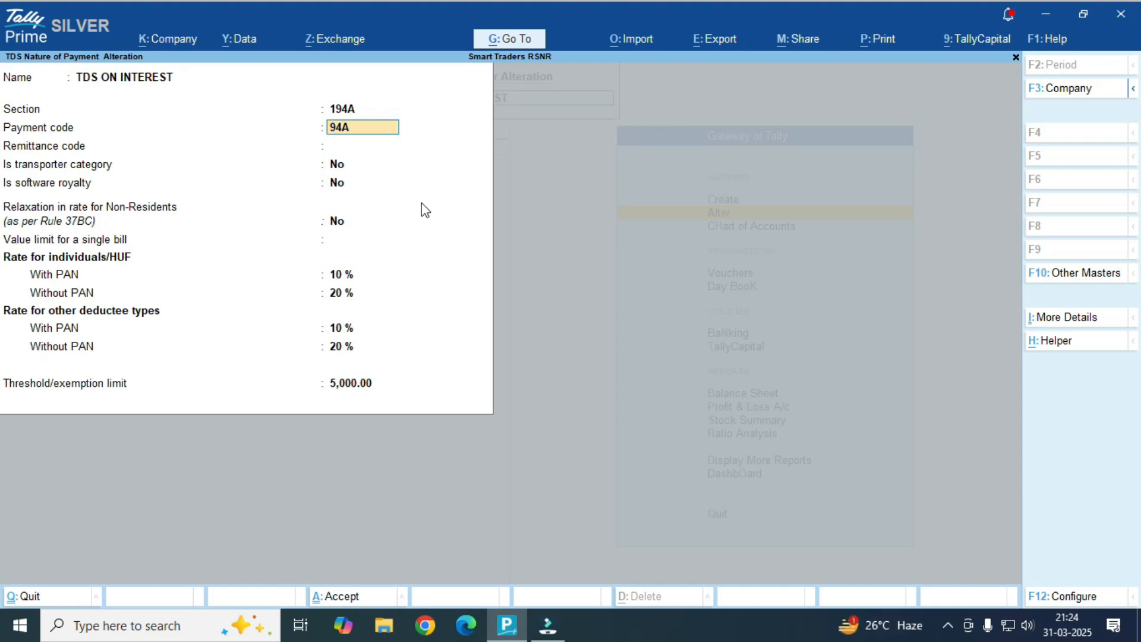
key(Return)
key(Return)
key(Return)
key(Return)
key(Return)
key(Return)
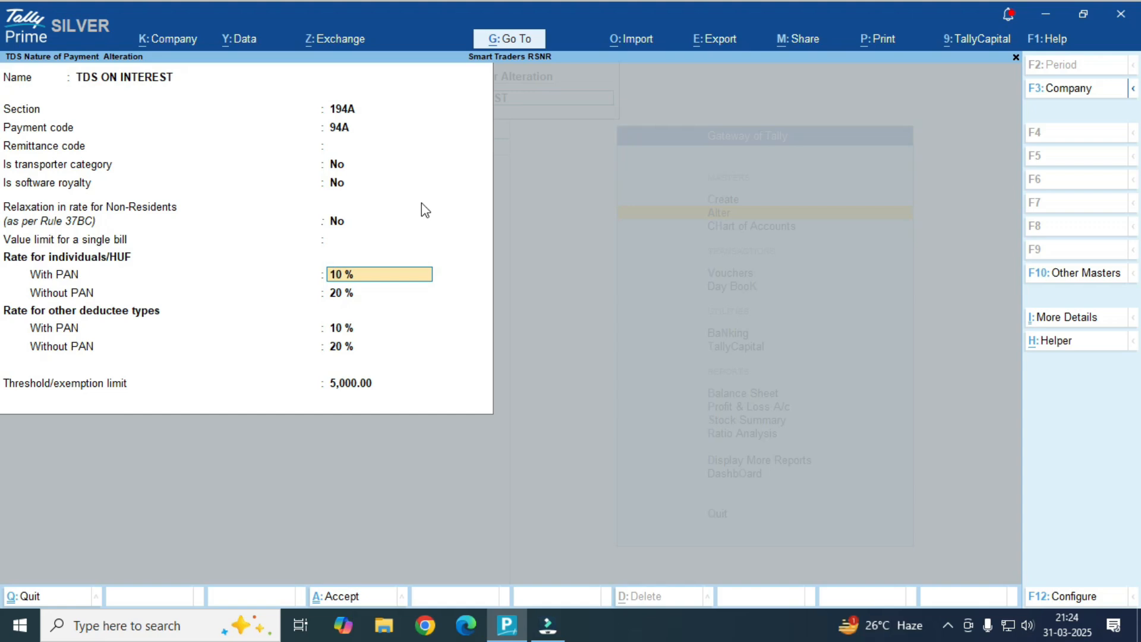
key(Return)
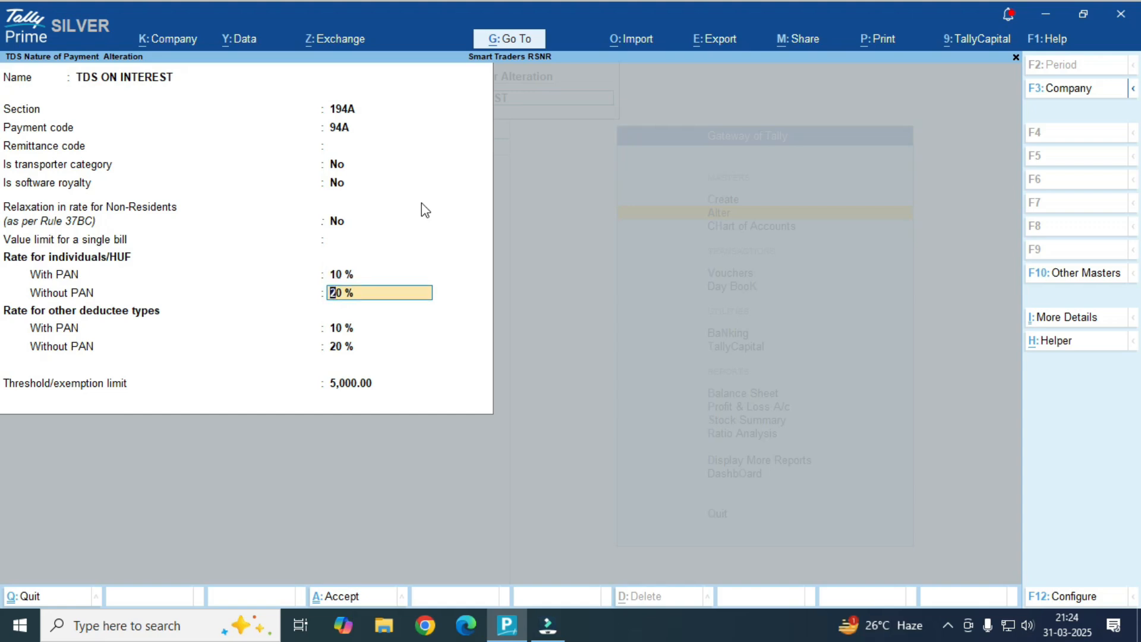
key(Return)
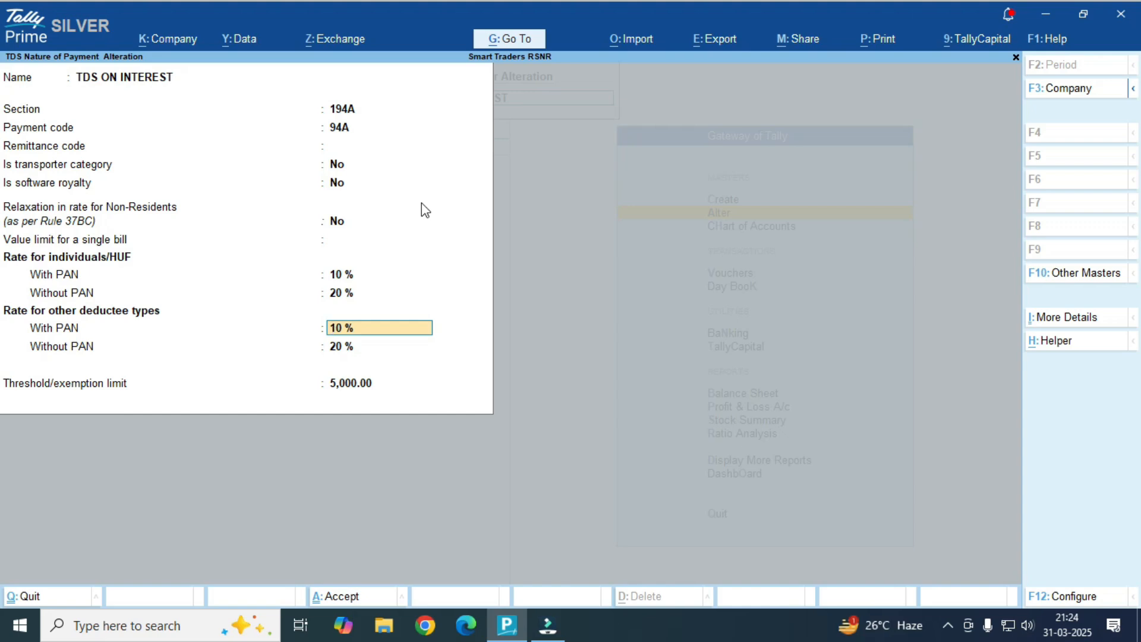
key(Return)
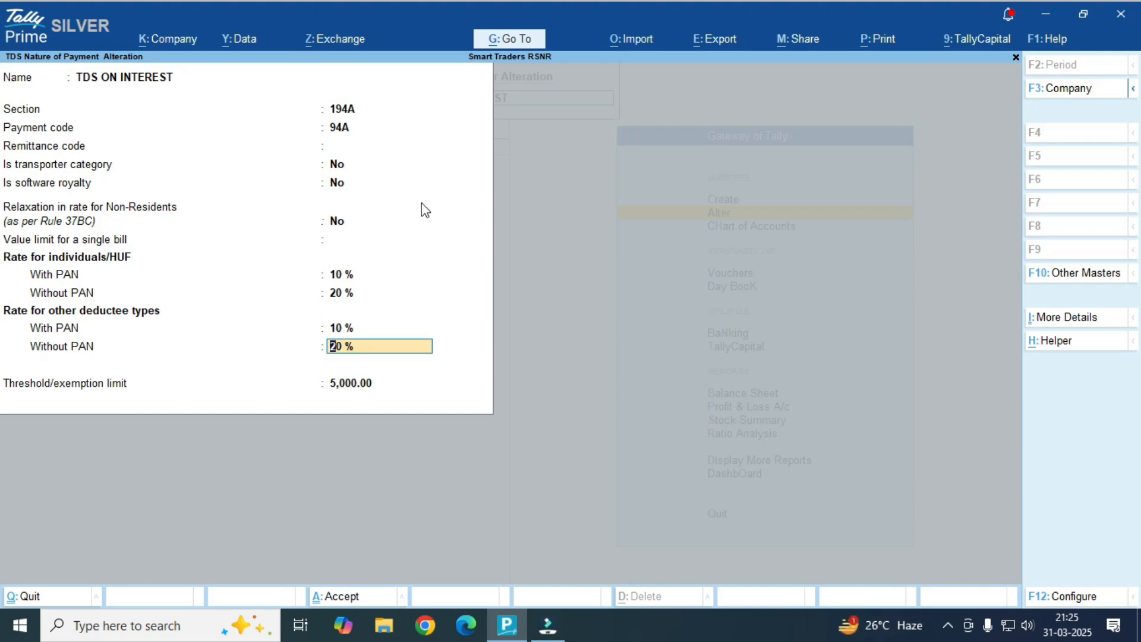
key(Return)
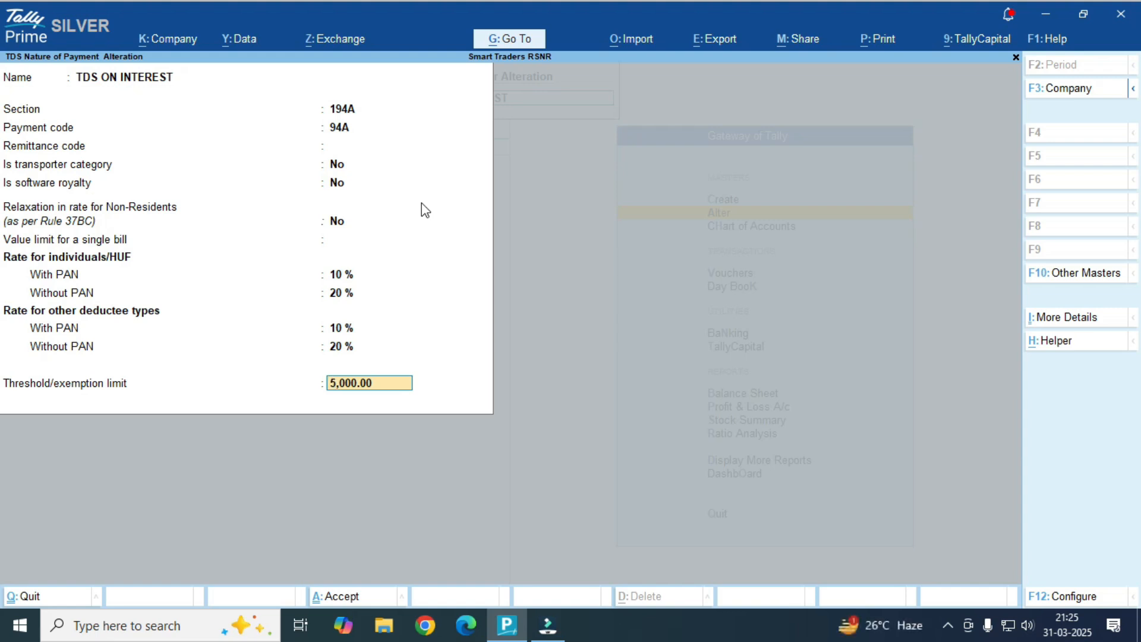
key(Escape)
key(Escape)
key(y)
key(Escape)
- Start a new journal voucher and debit INTEREST PAID WITHOUT GST with 20,000
key(Up)
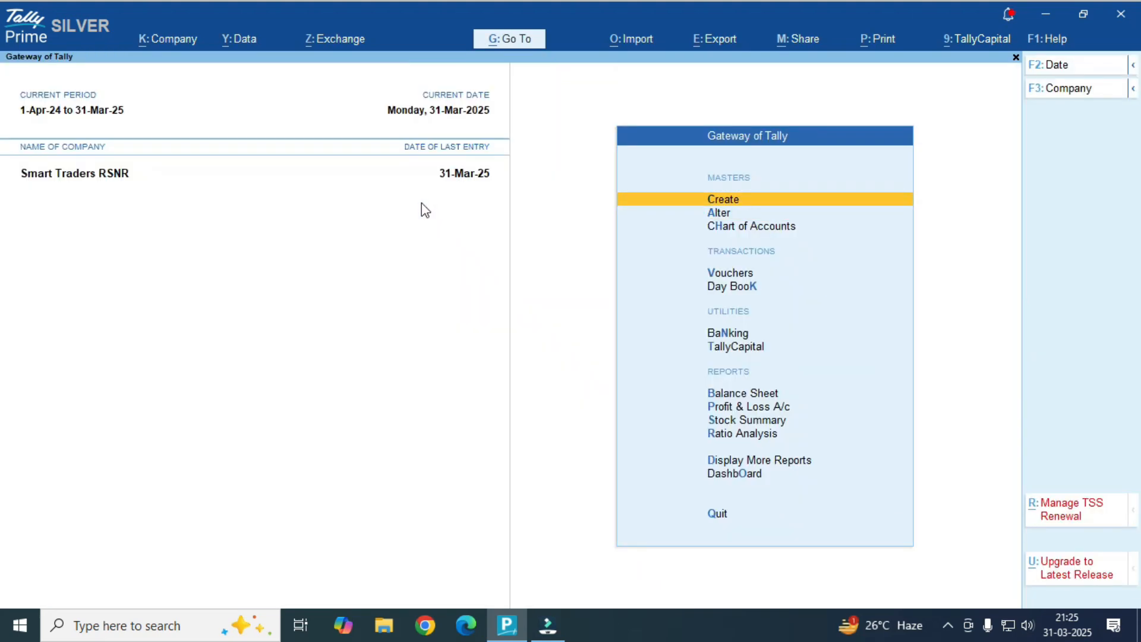
key(Down)
key(Down)
key(Down)
key(Return)
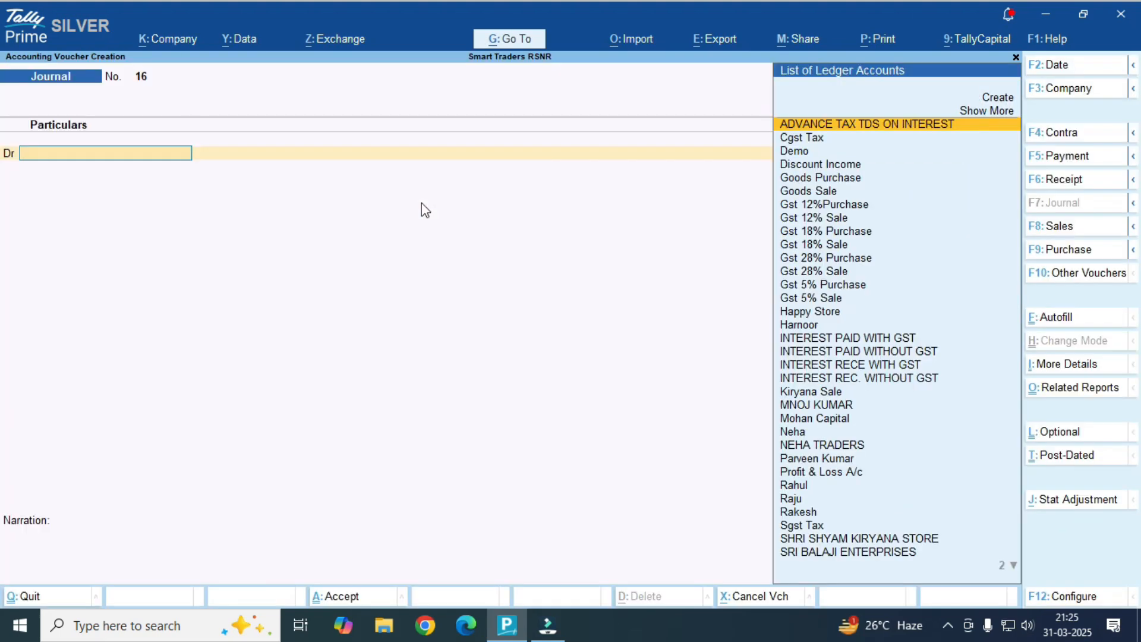
text(I)
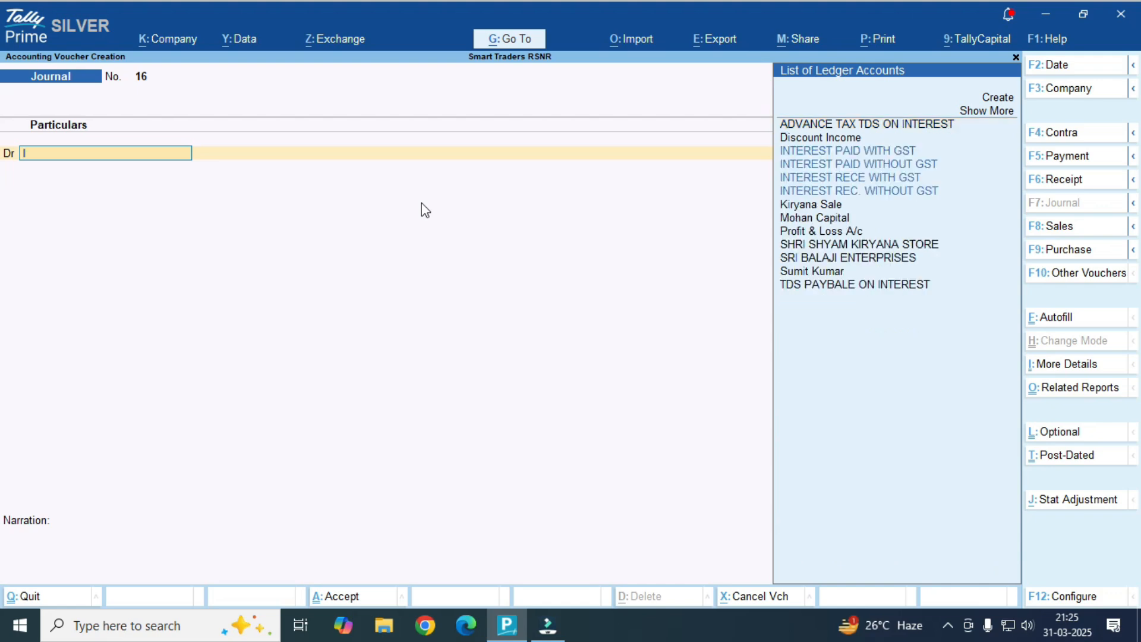
text(N)
key(Up)
key(Up)
key(Up)
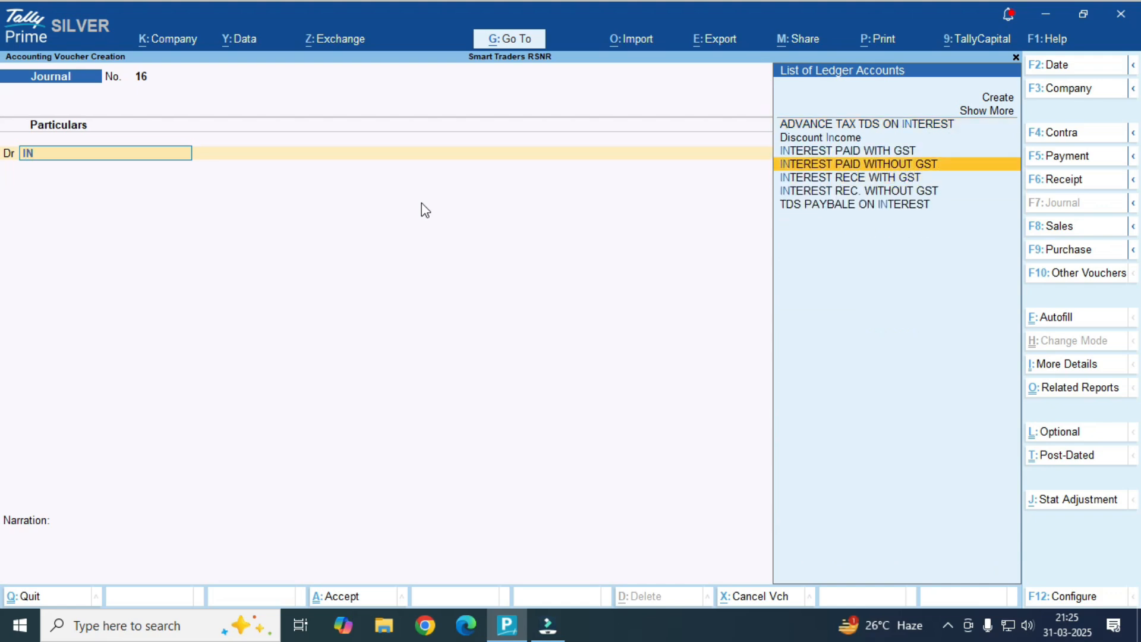
key(Return)
text(20000)
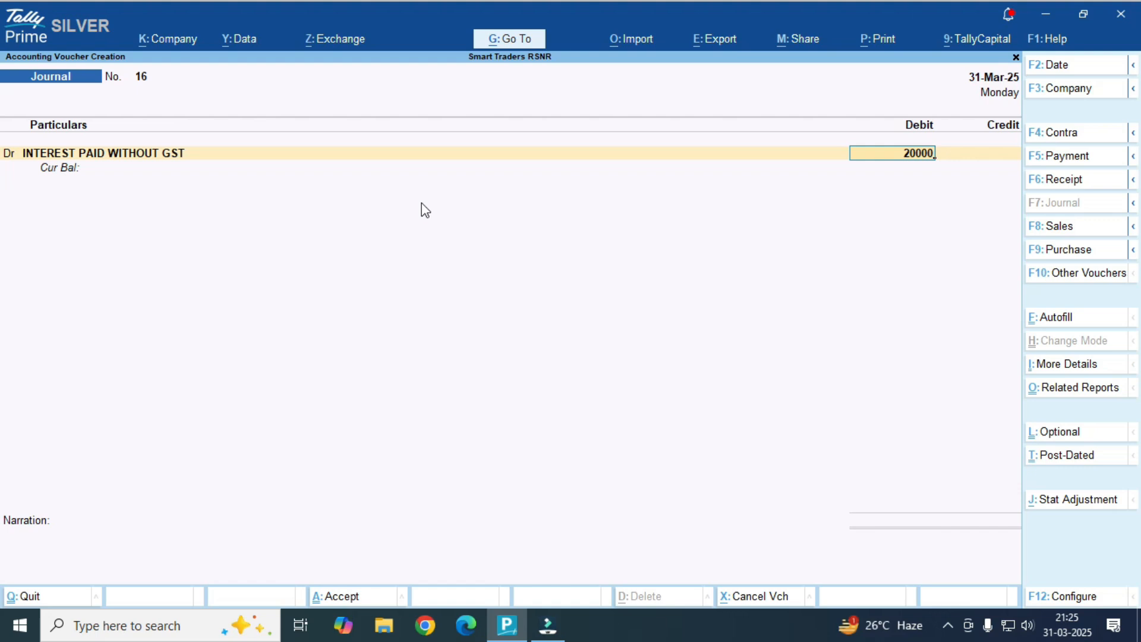
key(Return)
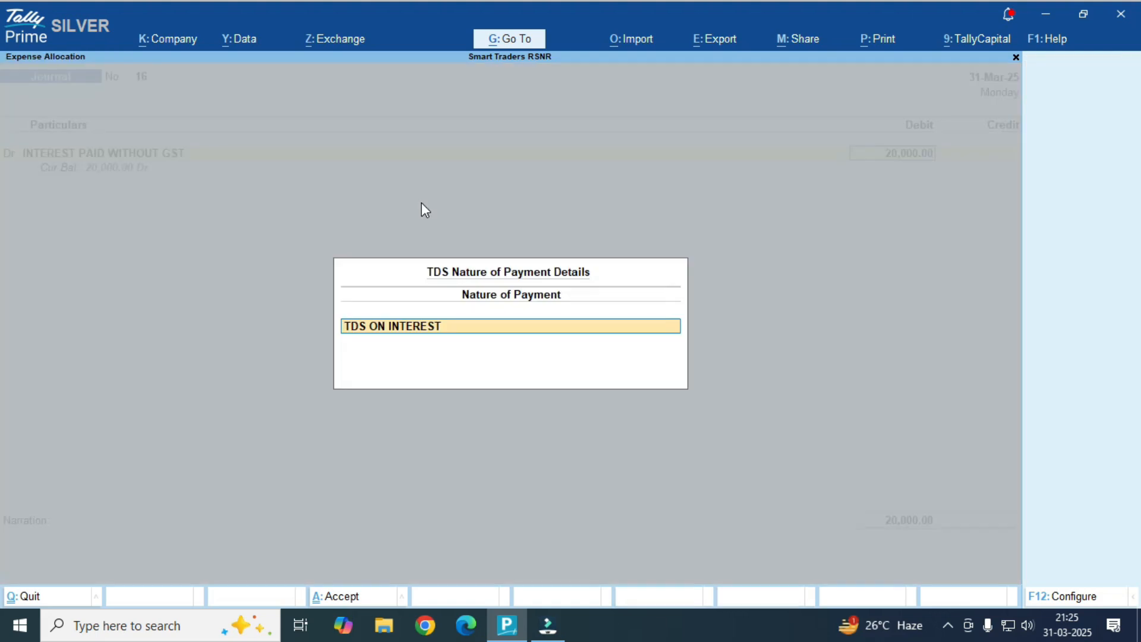
- Accept TDS ON INTEREST as the nature of payment and choose NEHA TRADERS as the ledger to credit
key(Return)
key(Return)
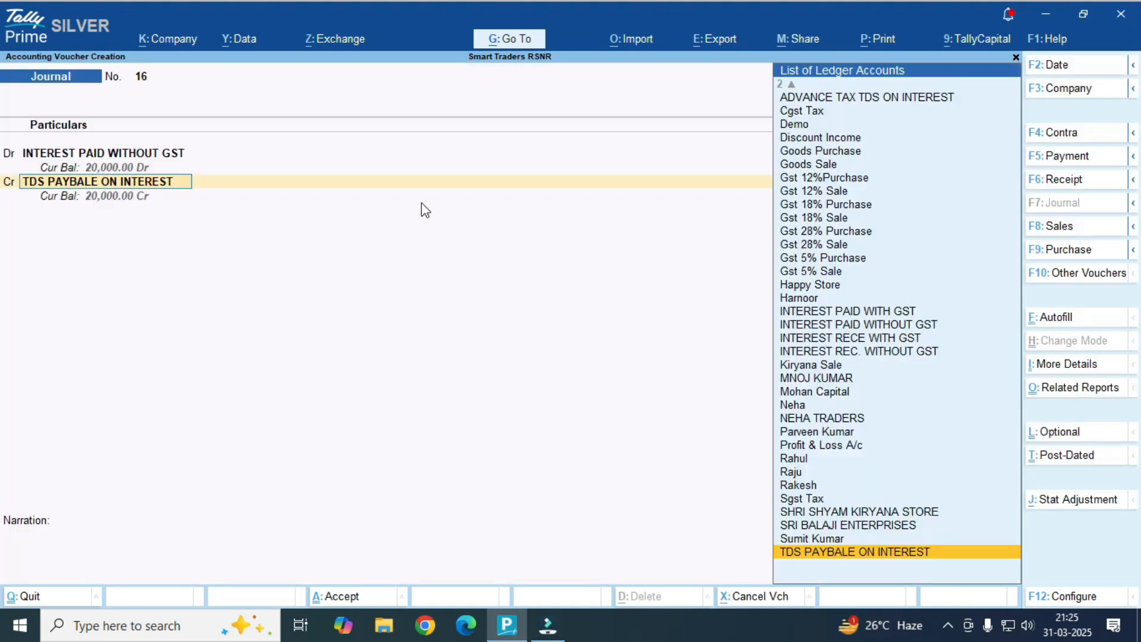
text(NEH)
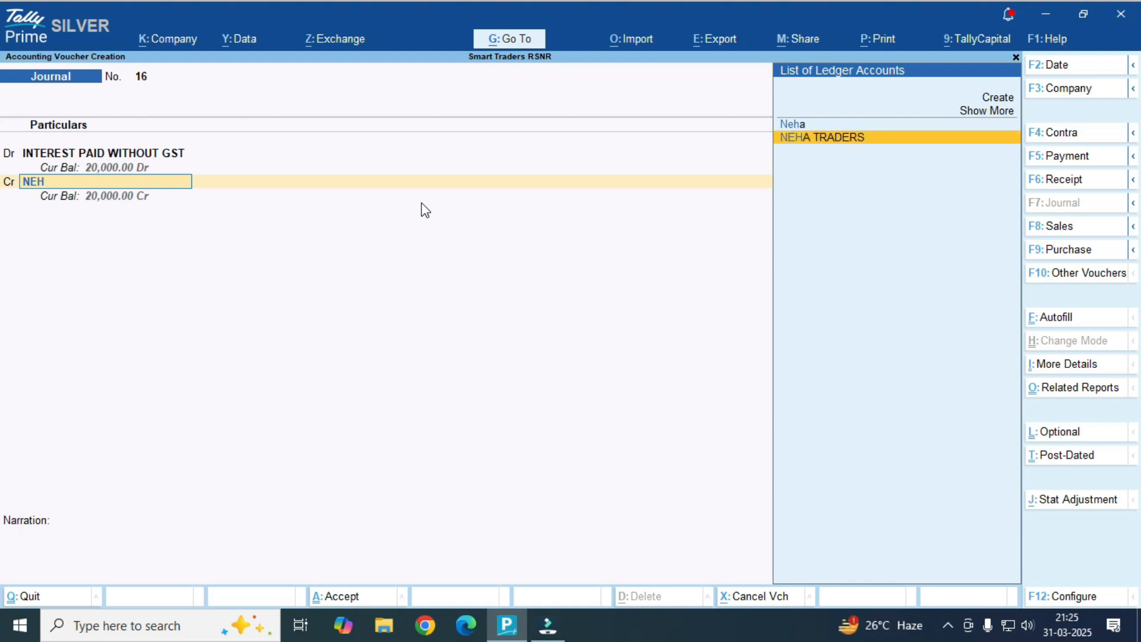
key(Return)
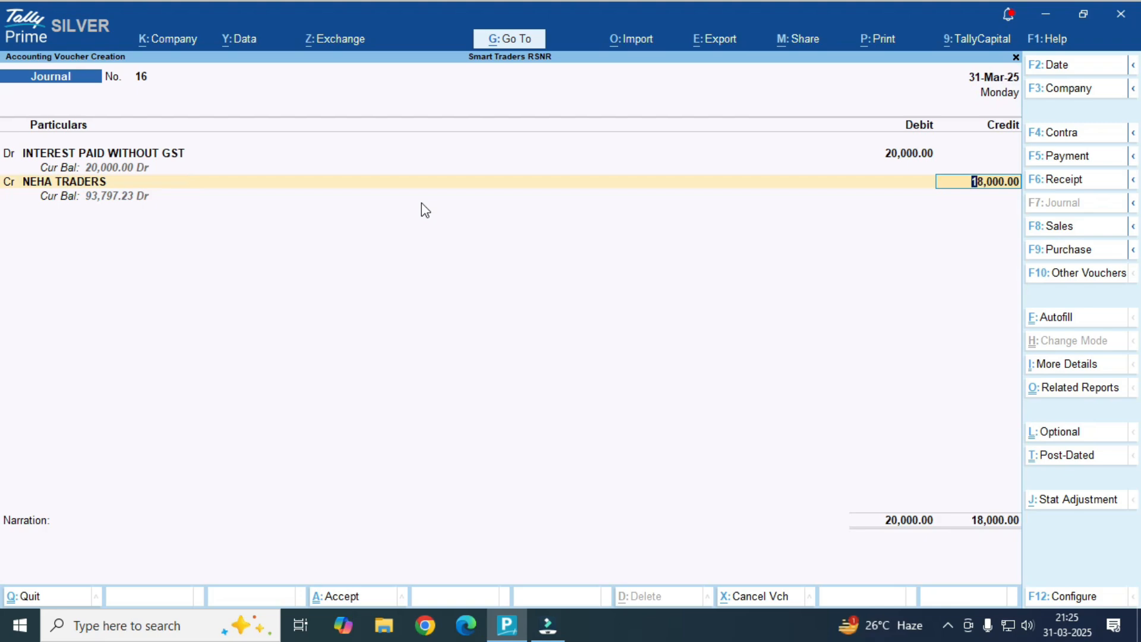
key(ctrl)
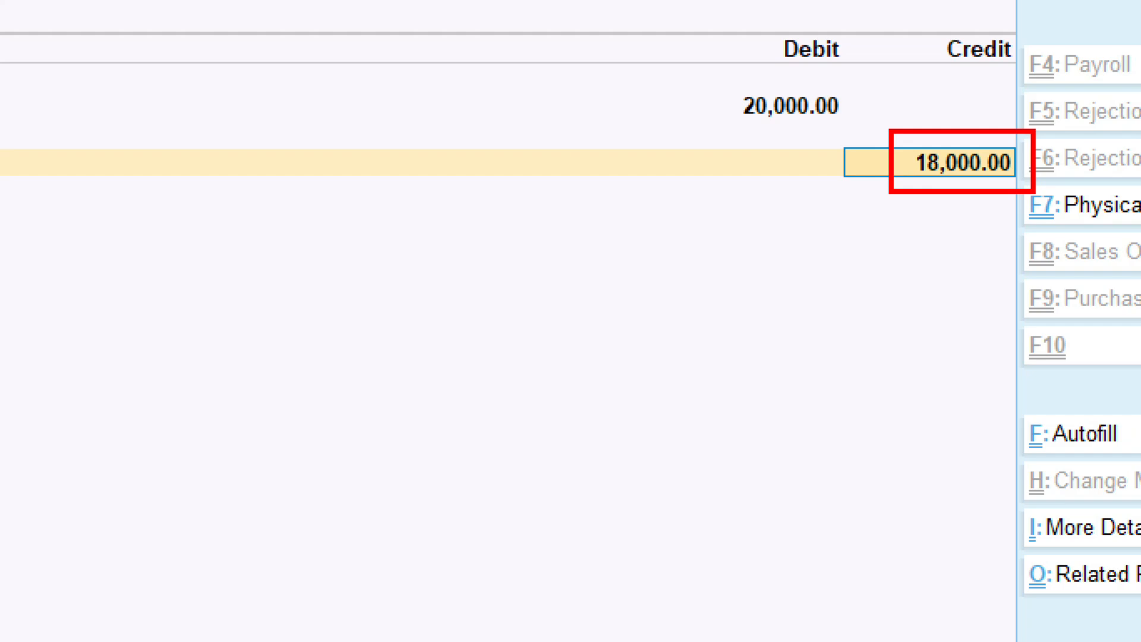
- Open the NEHA TRADERS ledger from the voucher and check its group, TDS deductable setting and deductee type
key(BackSpace)
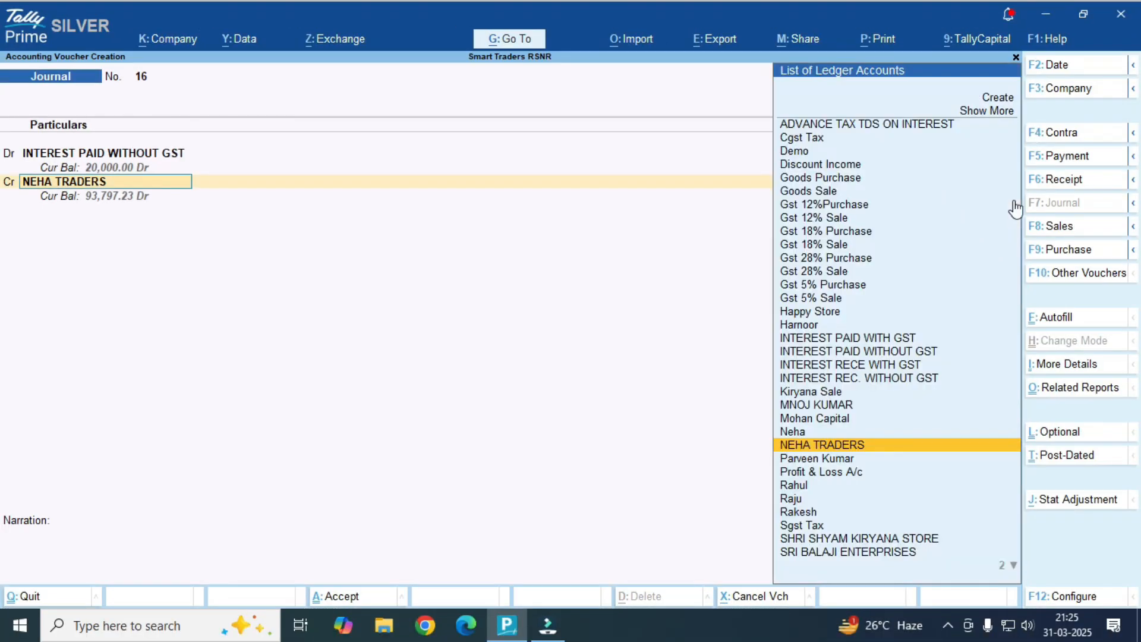
key(ctrl+Return)
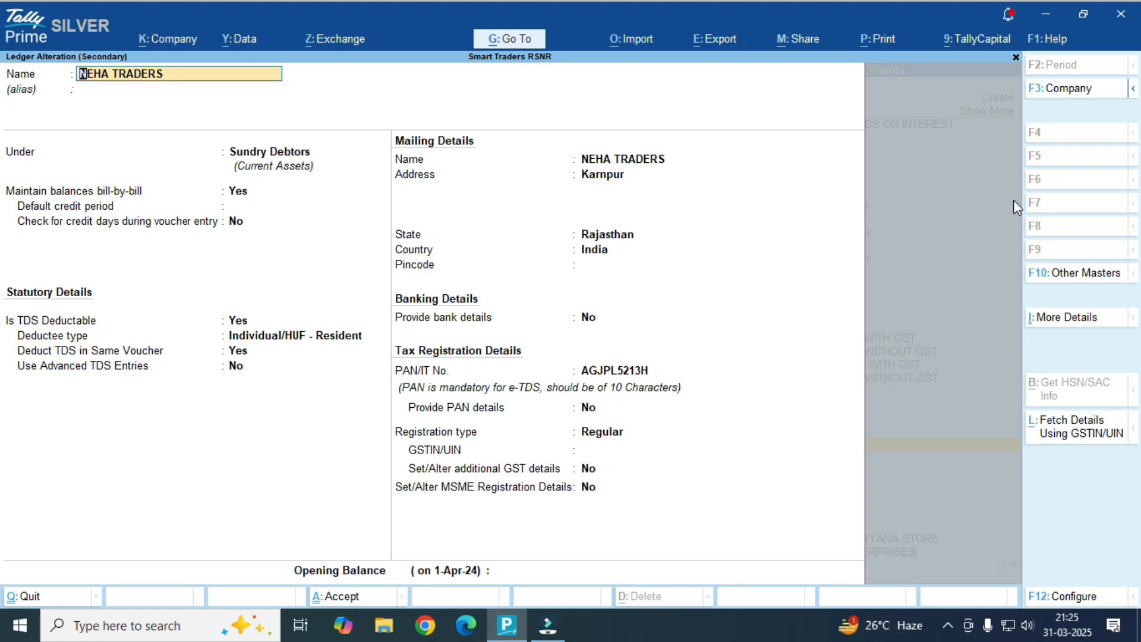
key(Return)
key(Return)
key(Return)
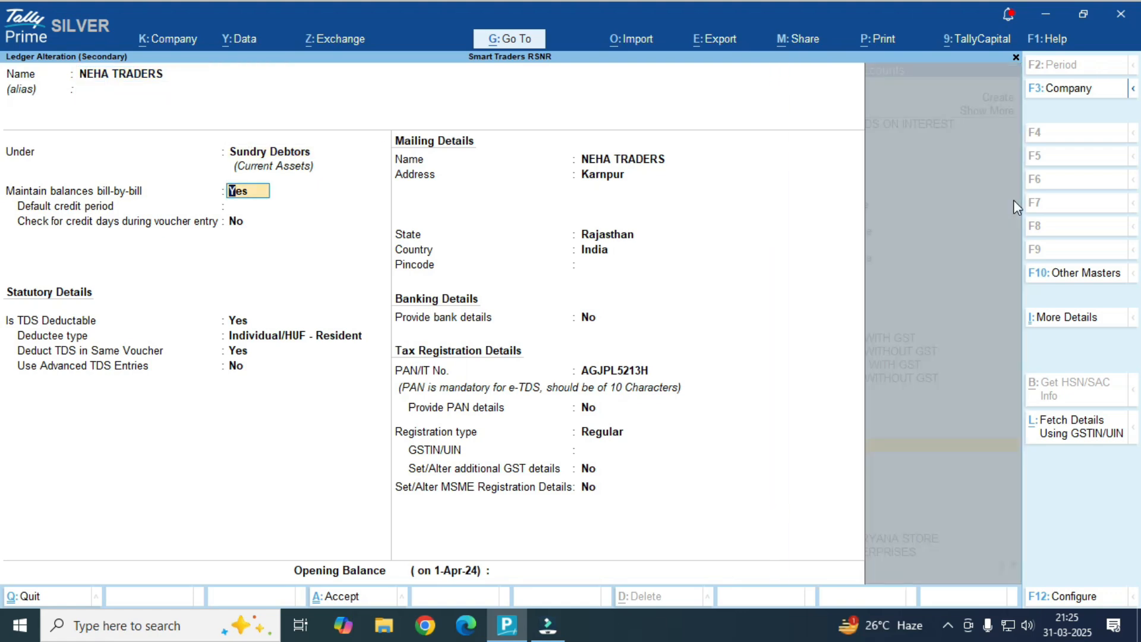
key(Return)
key(Return)
key(Return)
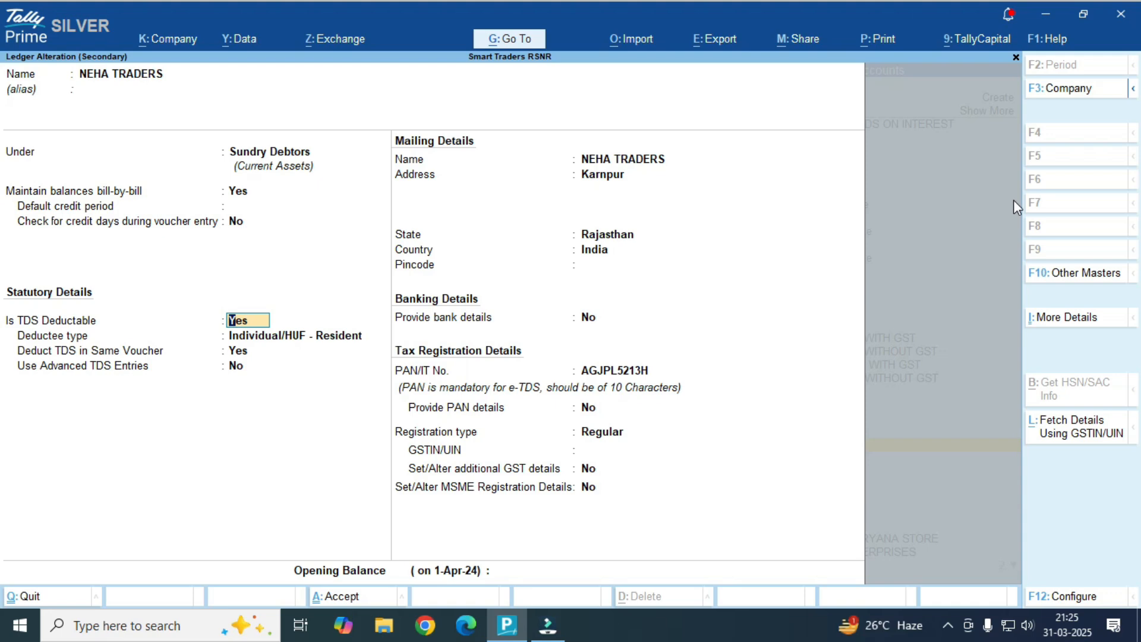
key(Return)
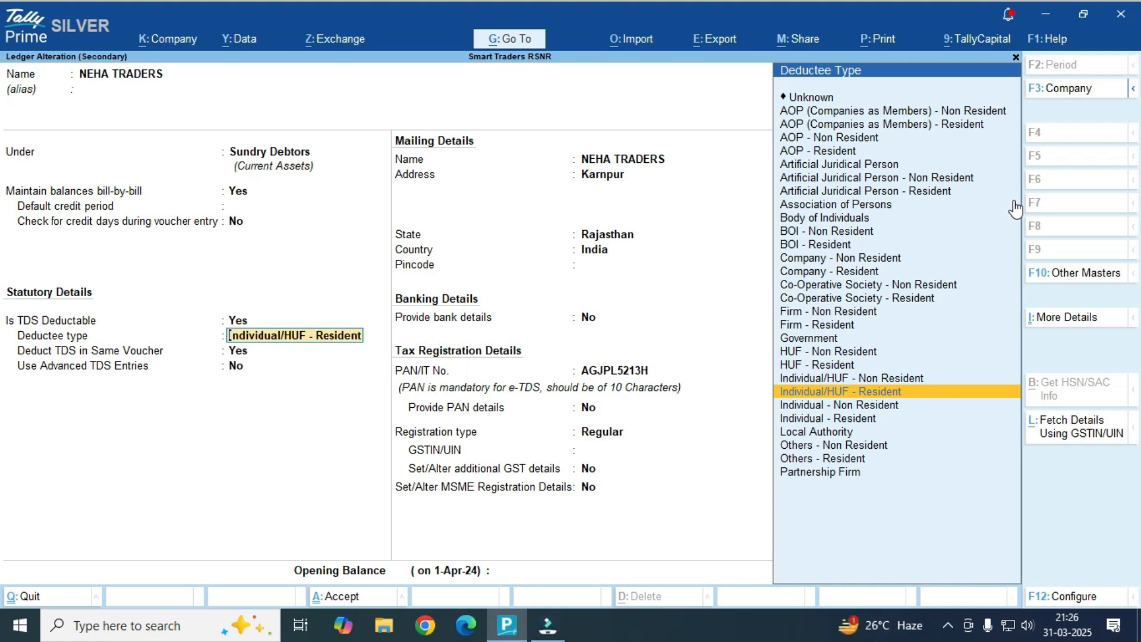
key(Down)
key(Up)
key(Return)
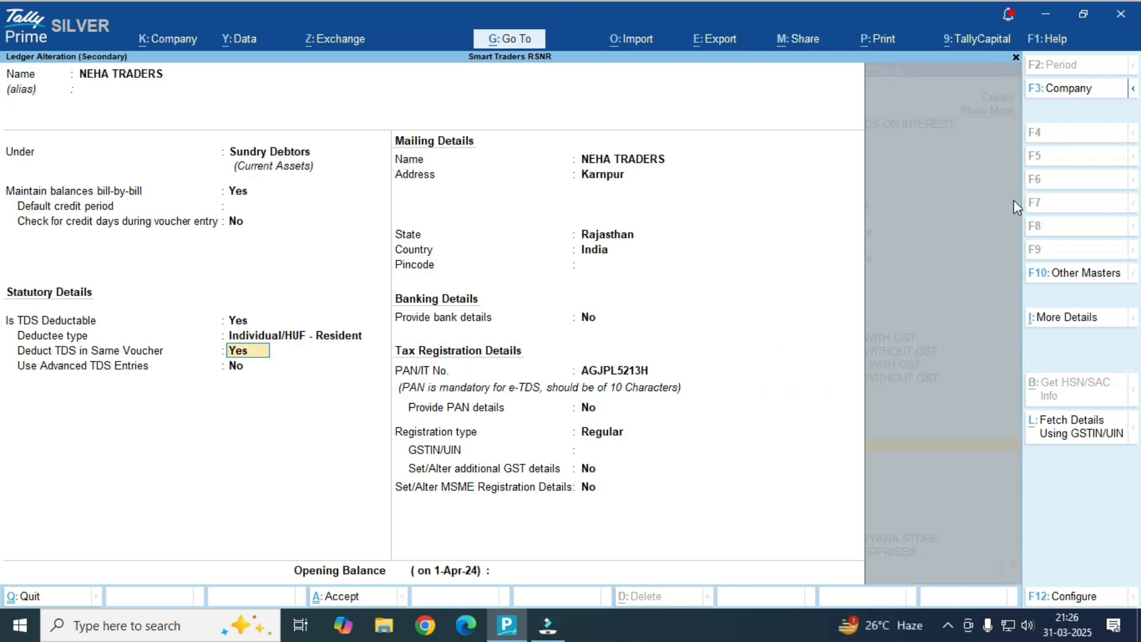
- Check the nature of payment for deducting TDS in the same voucher and the advanced TDS setting, and accept the NEHA TRADERS ledger
key(Return)
key(Return)
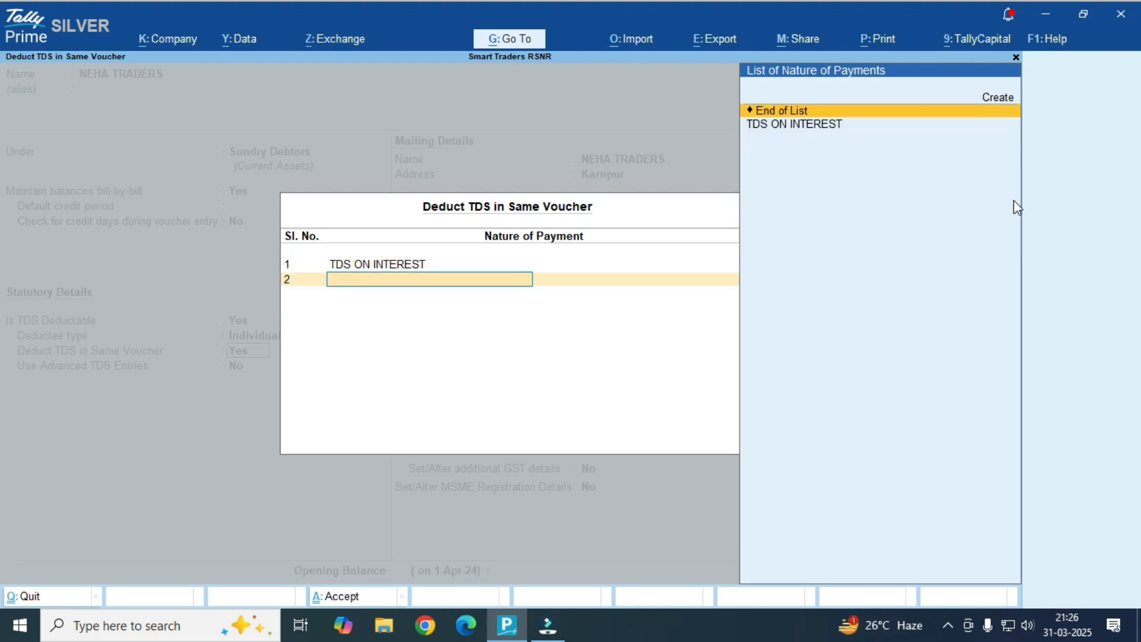
key(Return)
key(Return)
key(Return)
key(Return)
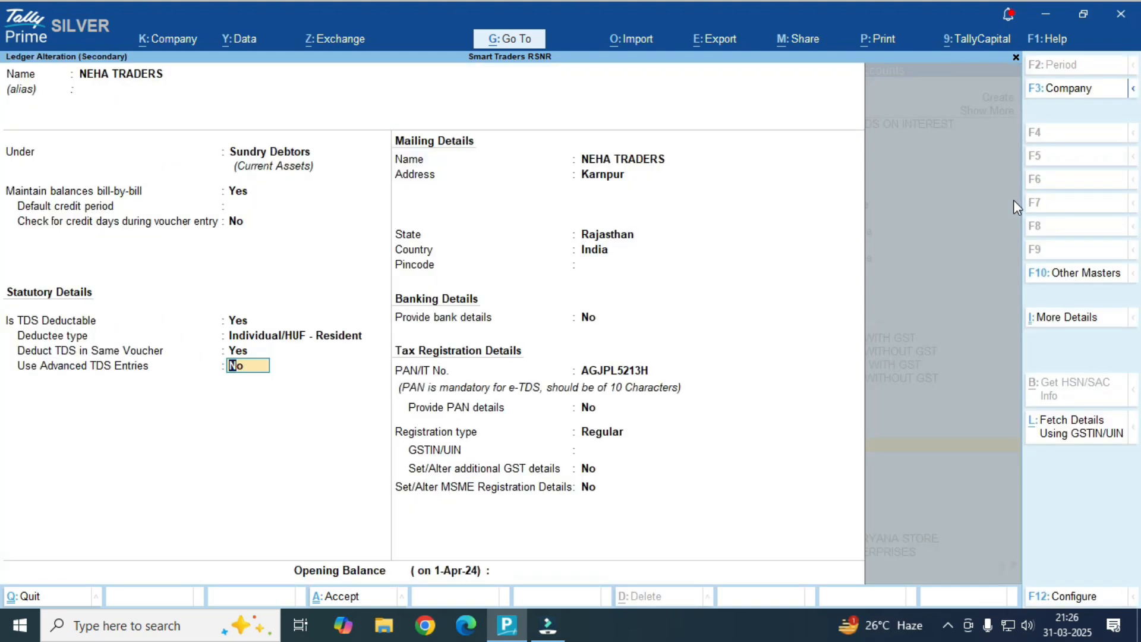
key(Return)
key(Return)
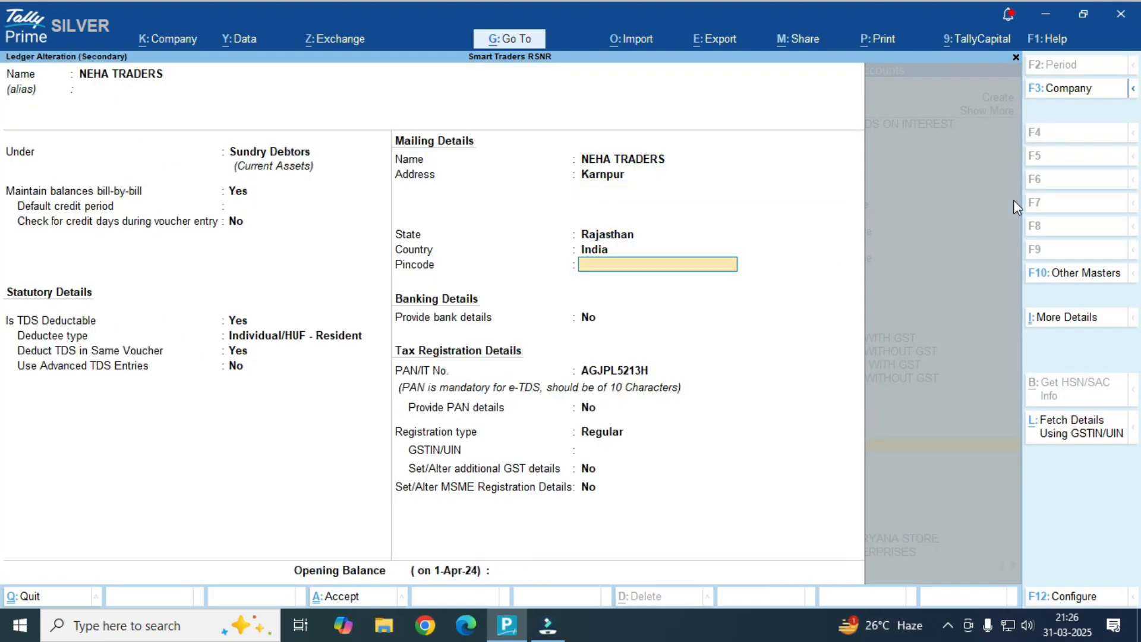
key(ctrl+a)
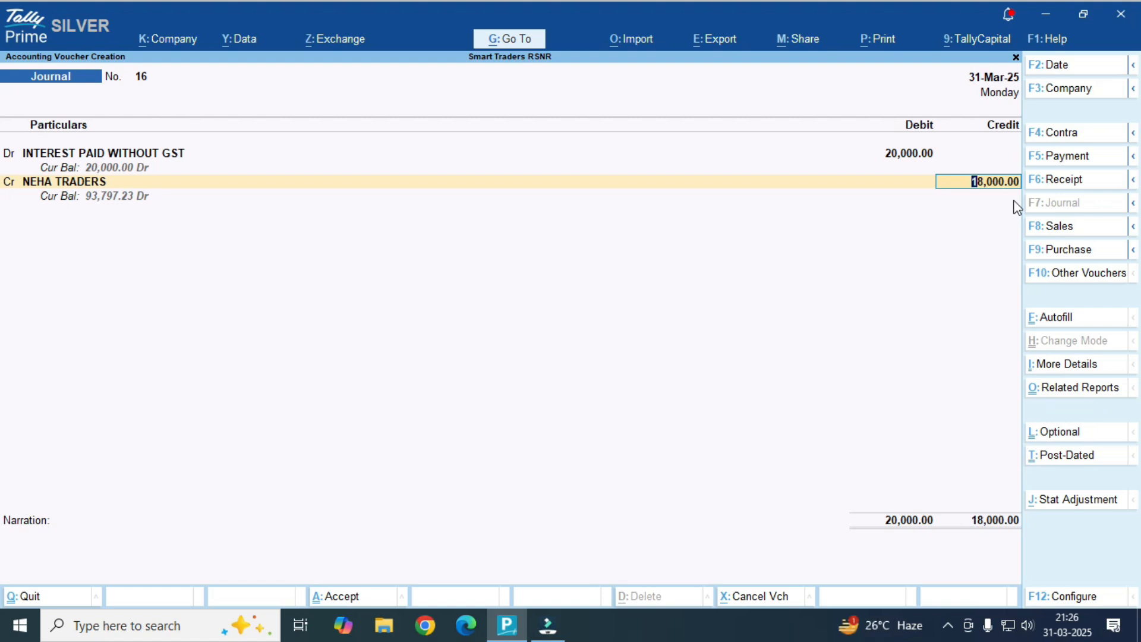
- Credit NEHA TRADERS with 18,000 and allocate the full amount as On Account in the bill-wise details
key(Return)
key(Down)
key(Return)
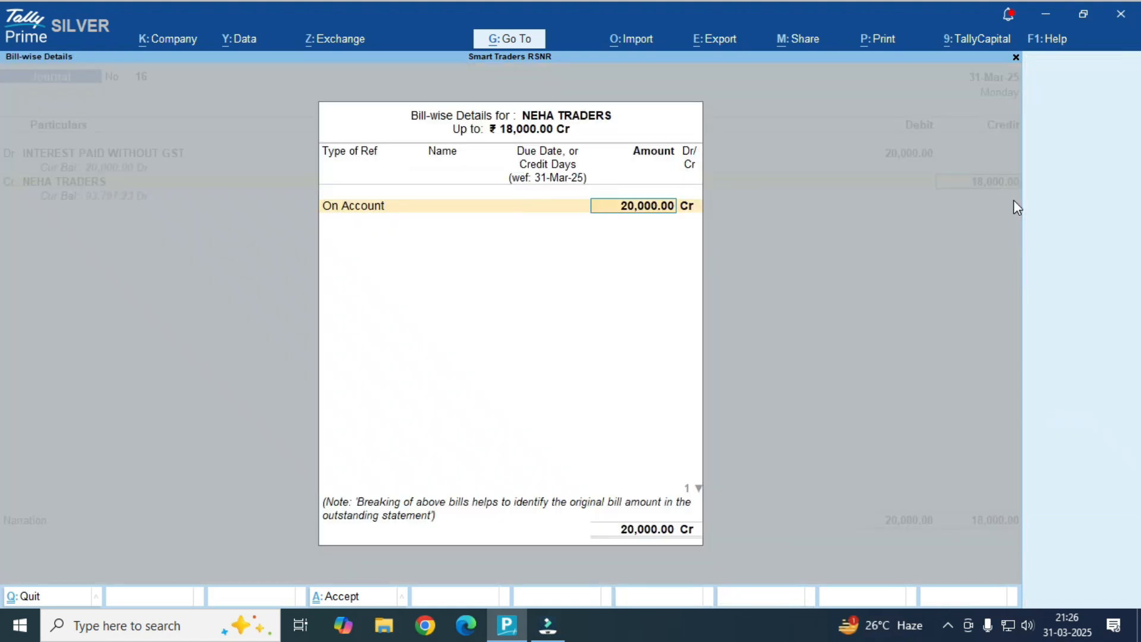
text(18000)
key(Return)
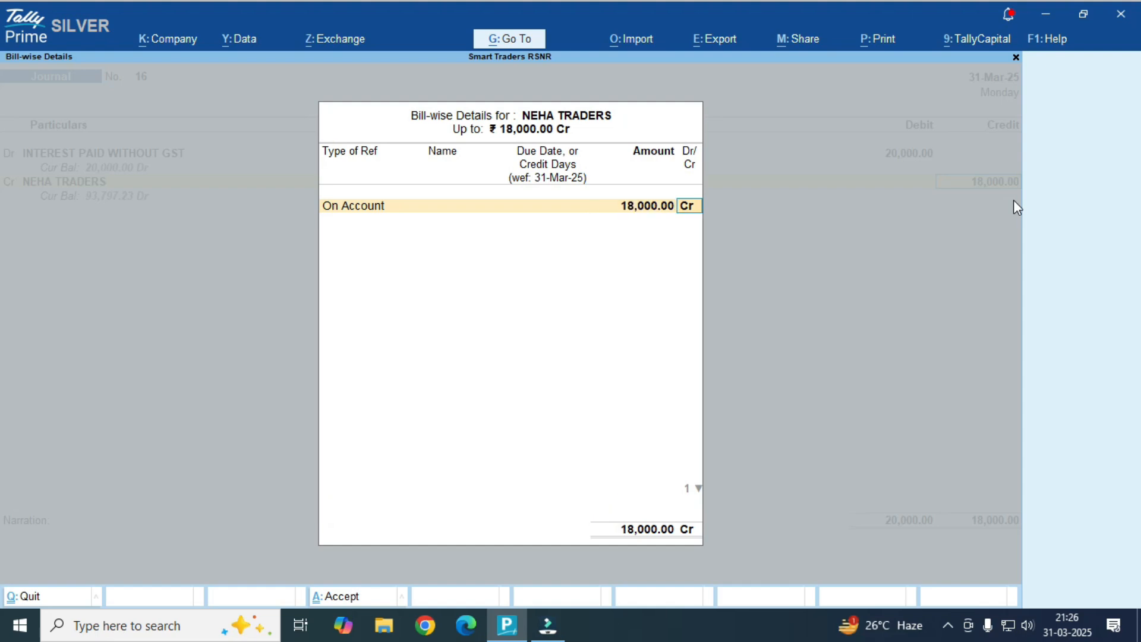
key(Return)
key(Return)
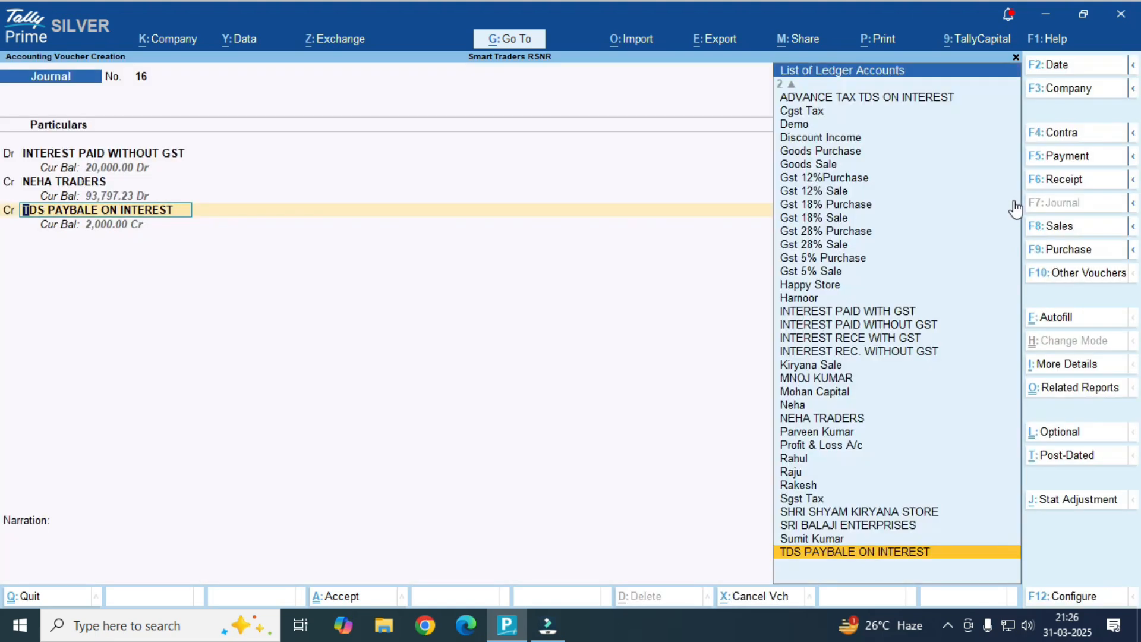
- Choose TDS PAYBALE ON INTEREST as the second credit ledger and open its master for alteration
text(TDS)
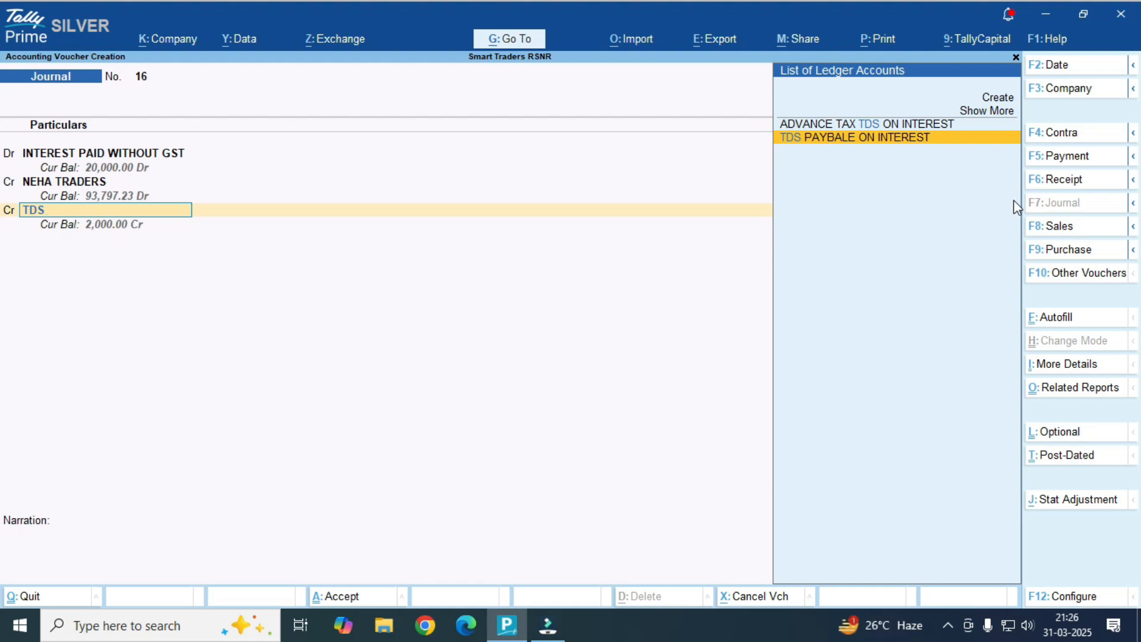
key(Return)
key(BackSpace)
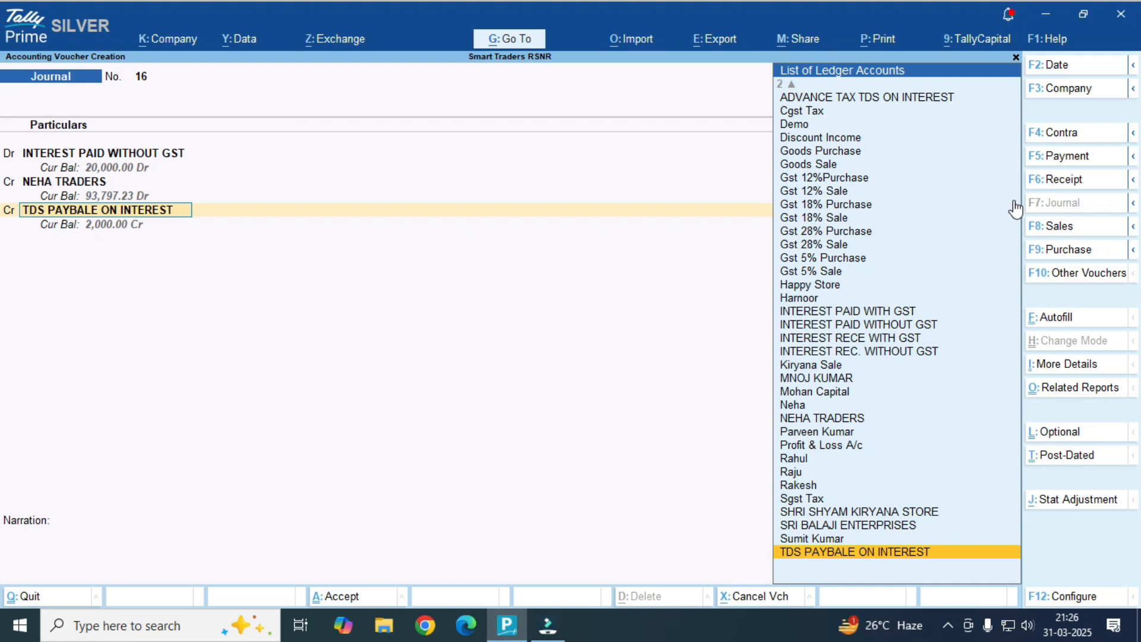
key(ctrl+Return)
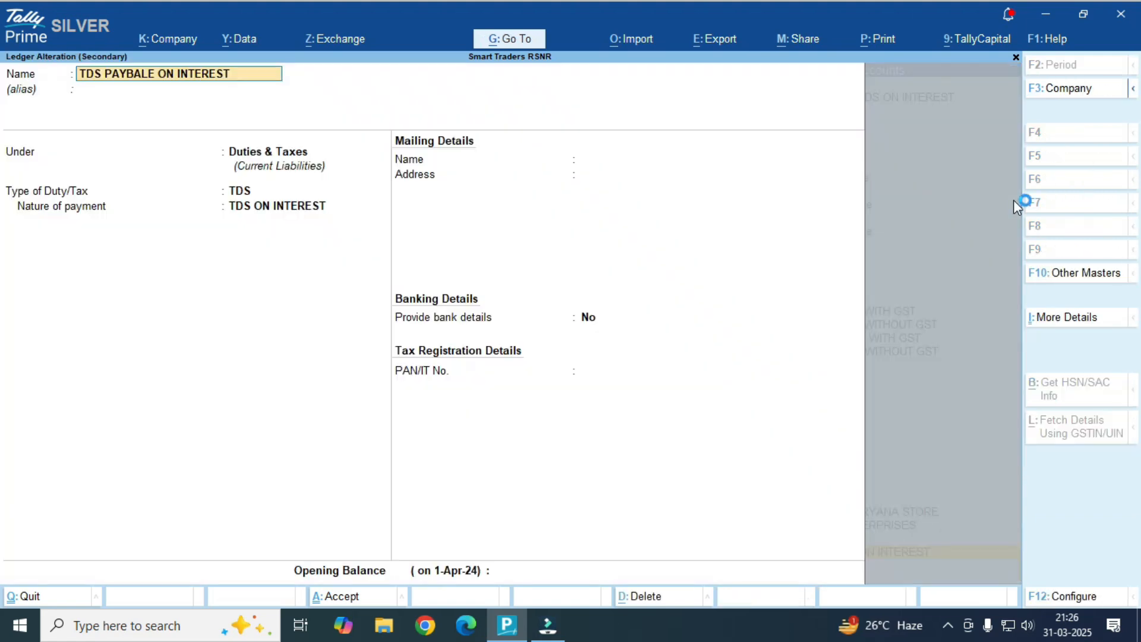
- Check the group, duty type and nature of payment of the TDS PAYBALE ON INTEREST ledger, and accept it
key(Return)
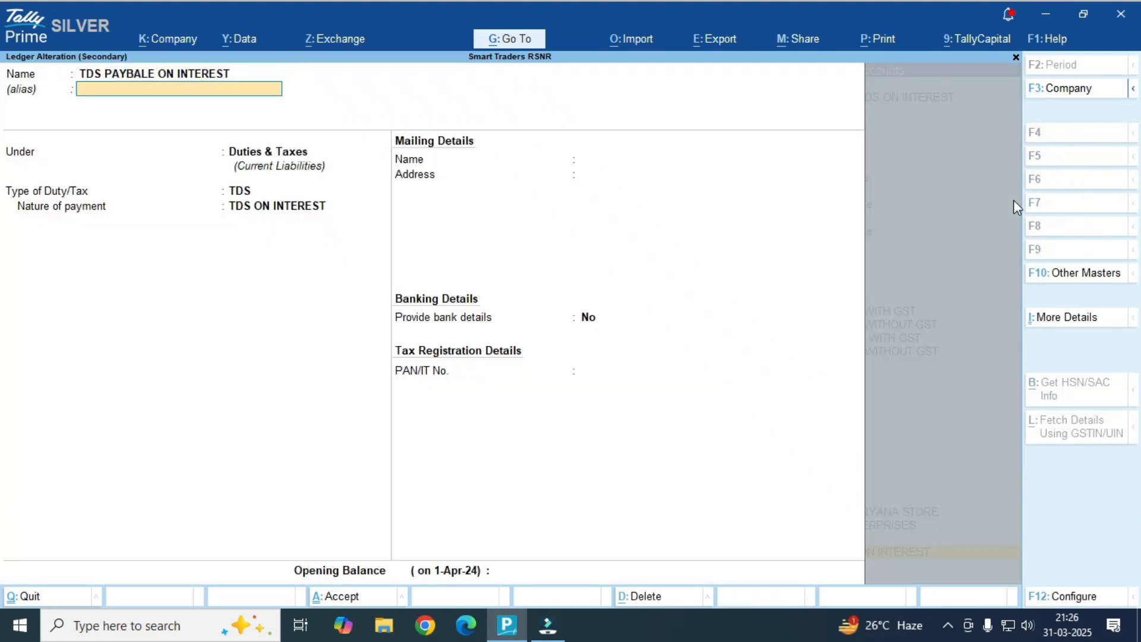
key(Return)
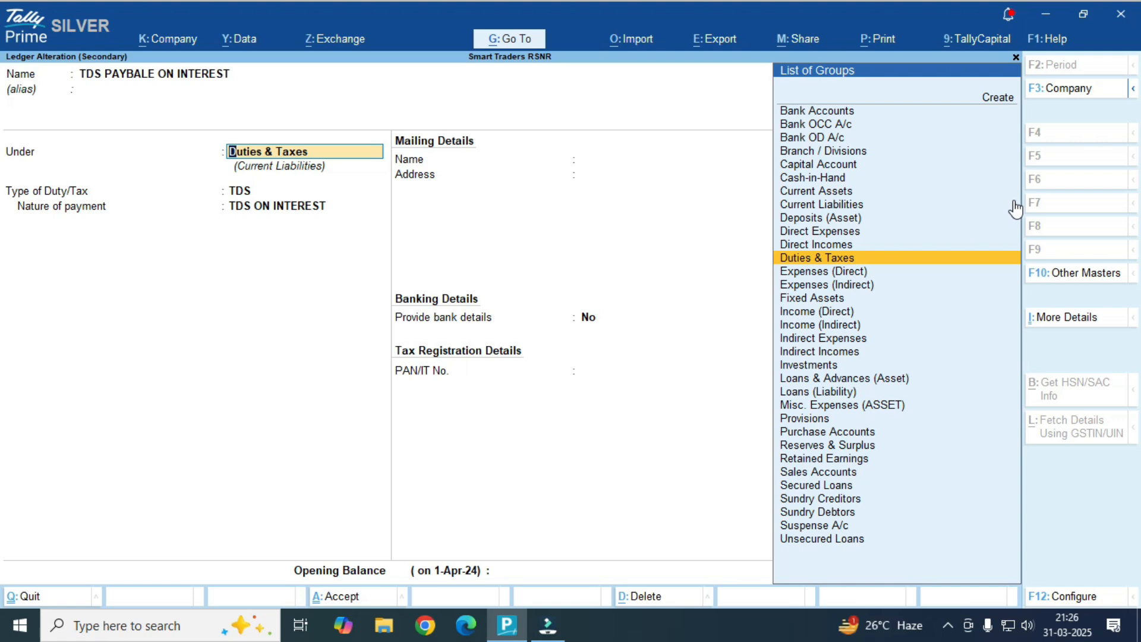
key(Return)
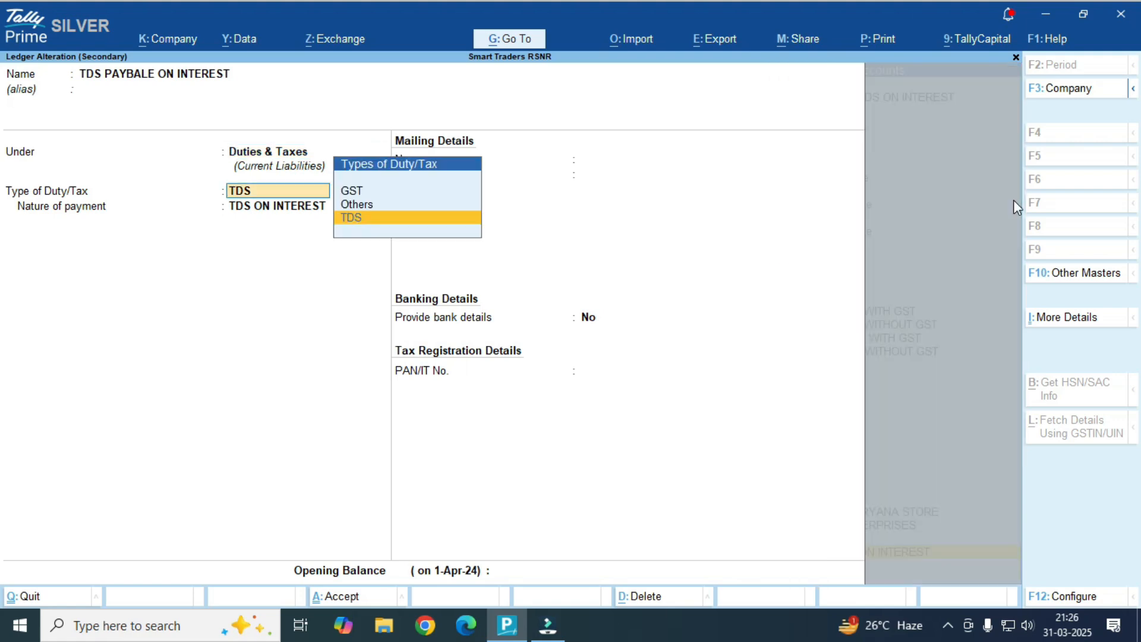
key(Return)
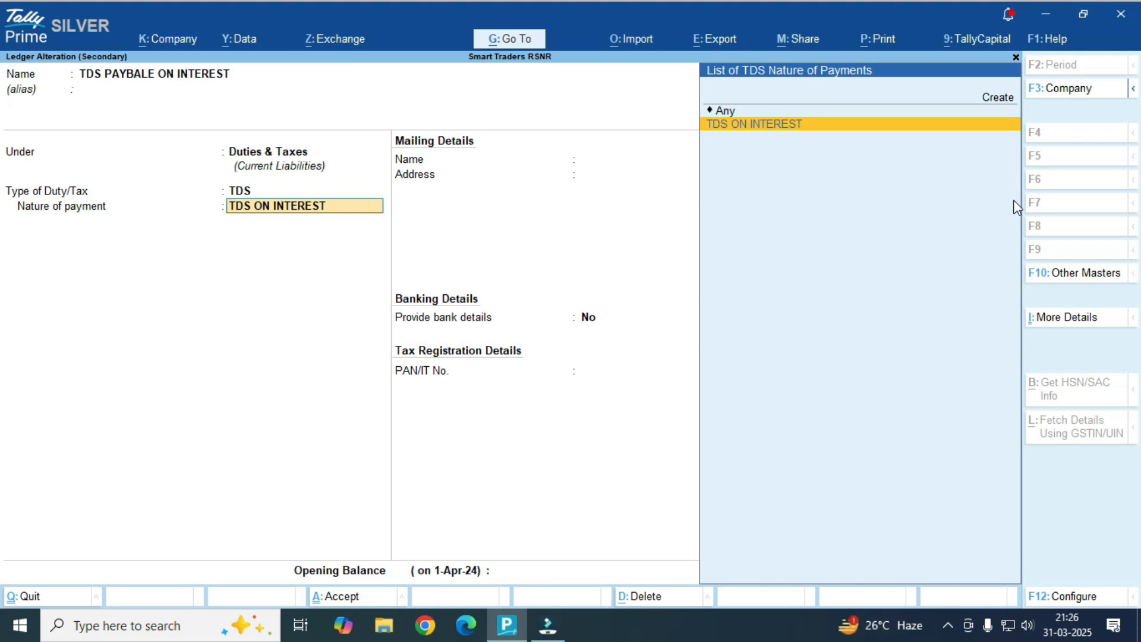
key(Return)
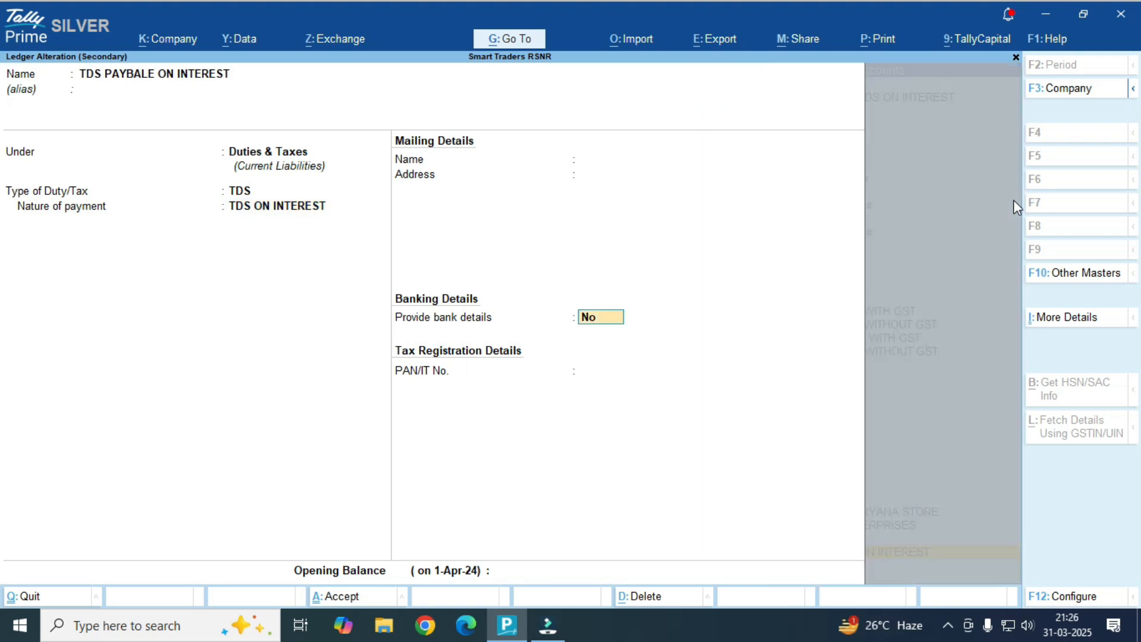
key(Return)
key(Return)
key(Return)
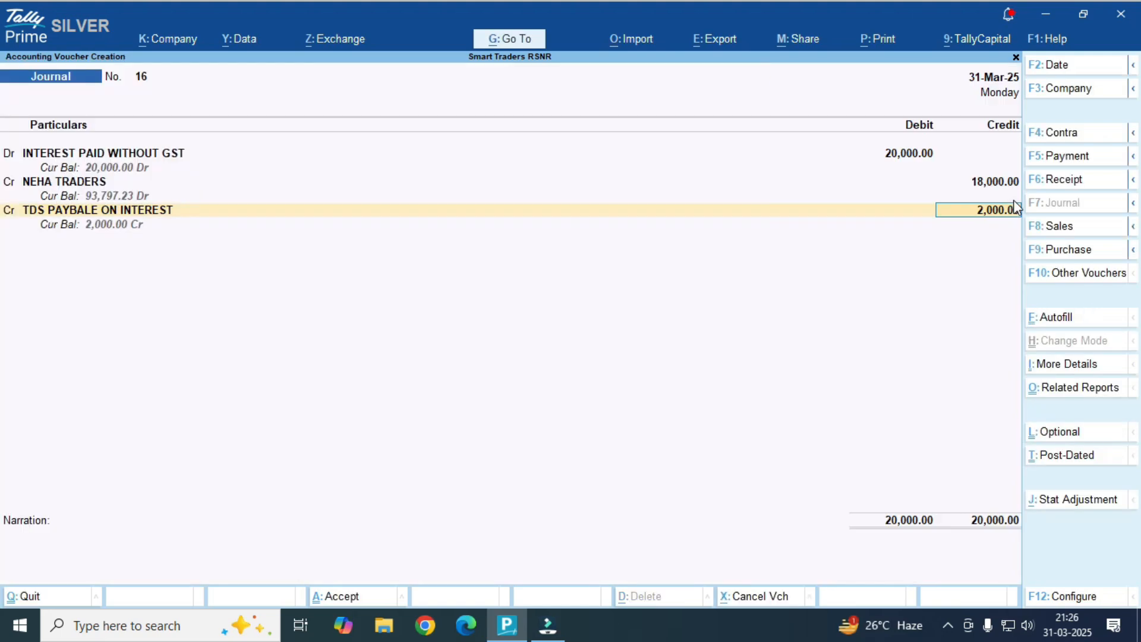
- Confirm the 2,000 credit to TDS PAYBALE ON INTEREST and save the journal voucher without a narration
key(Return)
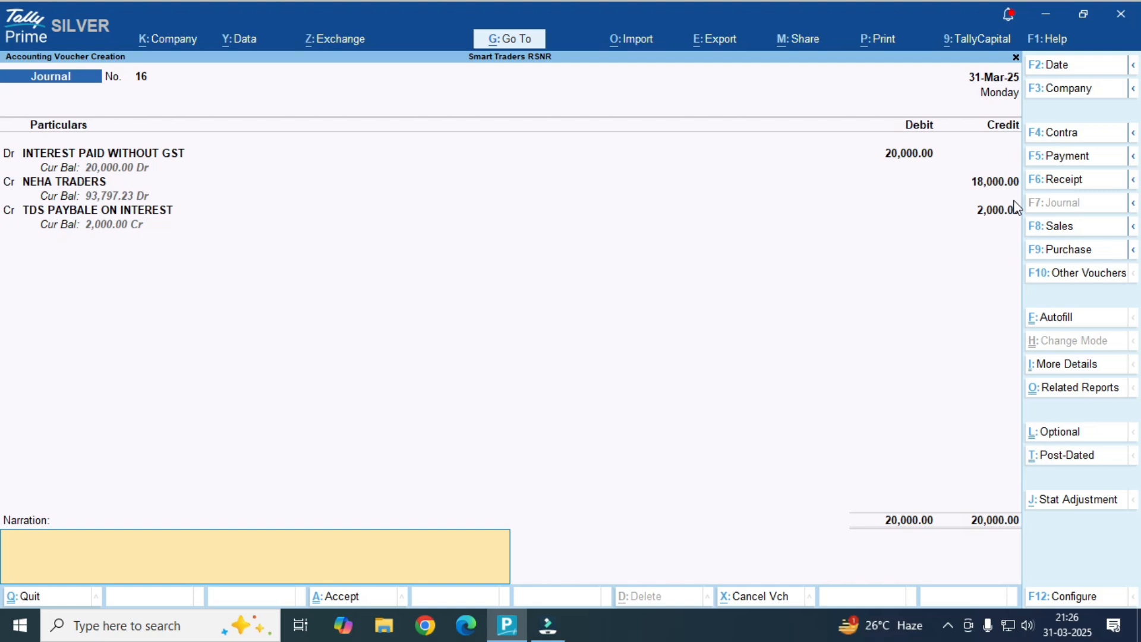
key(Return)
key(Return)
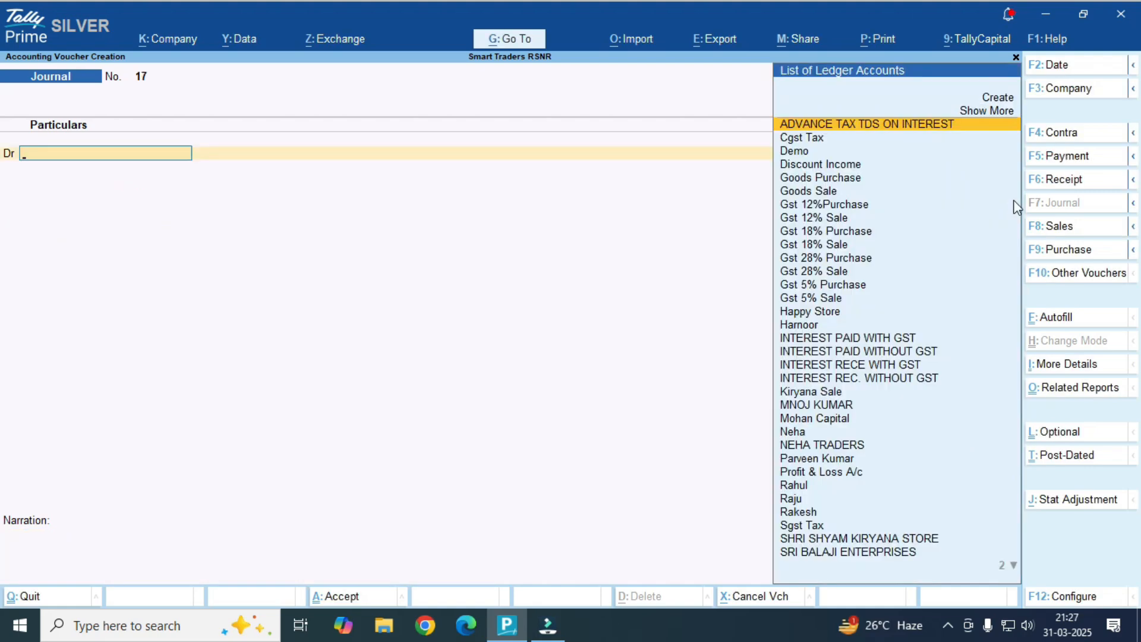
- Leave voucher entry and open the Balance Sheet in detailed format
key(Escape)
key(Up)
key(Up)
key(Up)
key(Up)
key(Up)
key(Up)
key(Up)
key(Up)
key(Up)
key(Up)
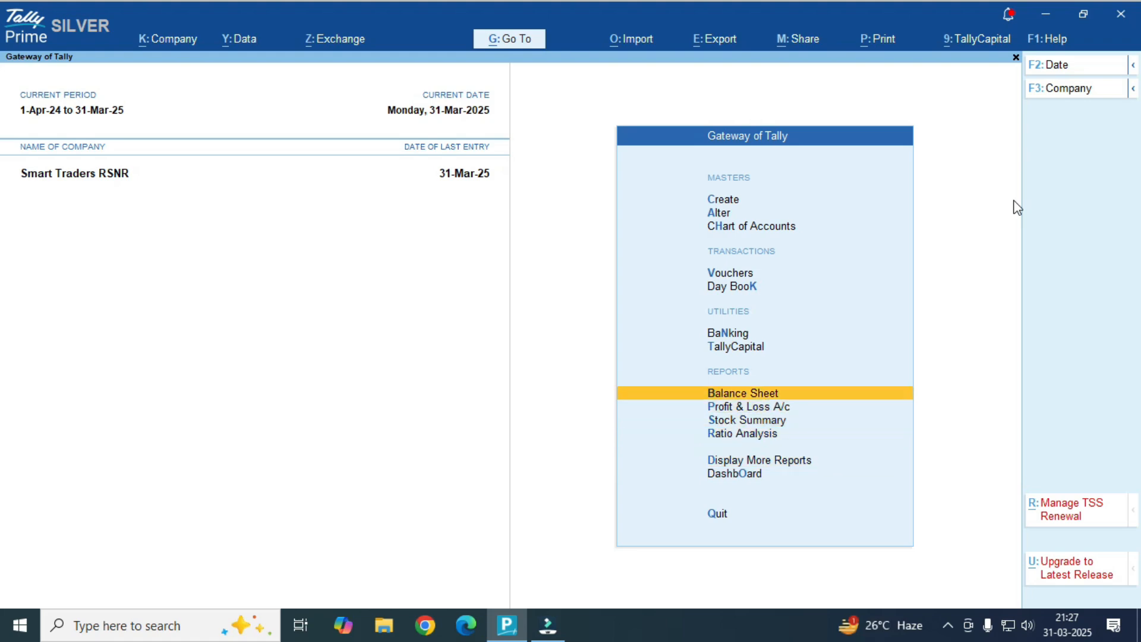
key(Return)
key(alt+F5)
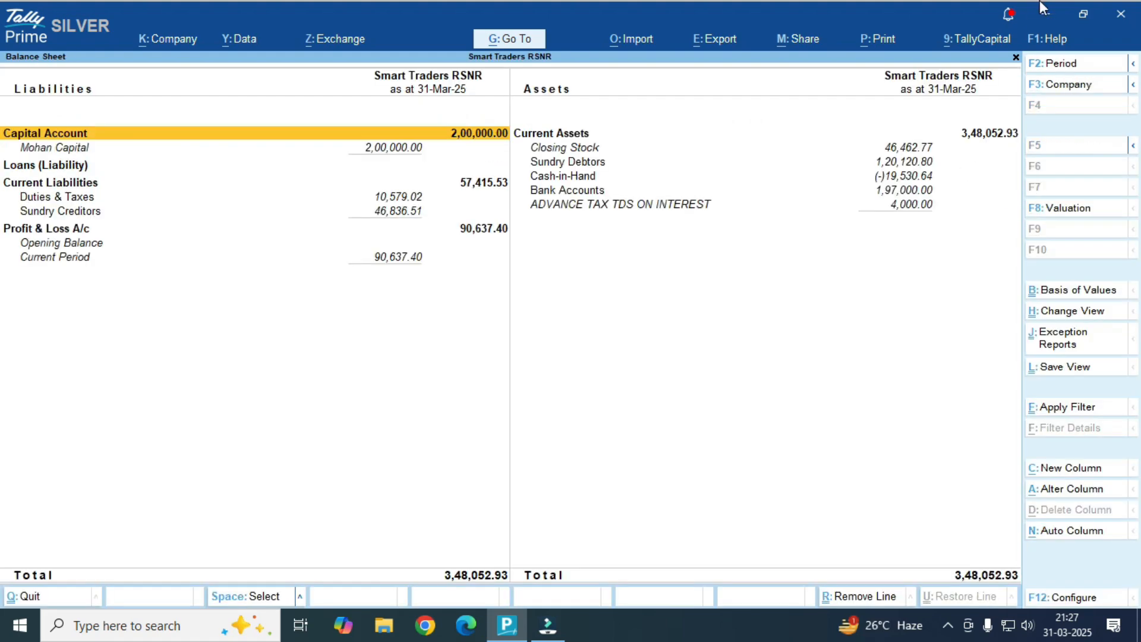
- Check ADVANCE TAX TDS ON INTEREST under Current Assets, and open the Duties & Taxes group summary
click(778, 206)
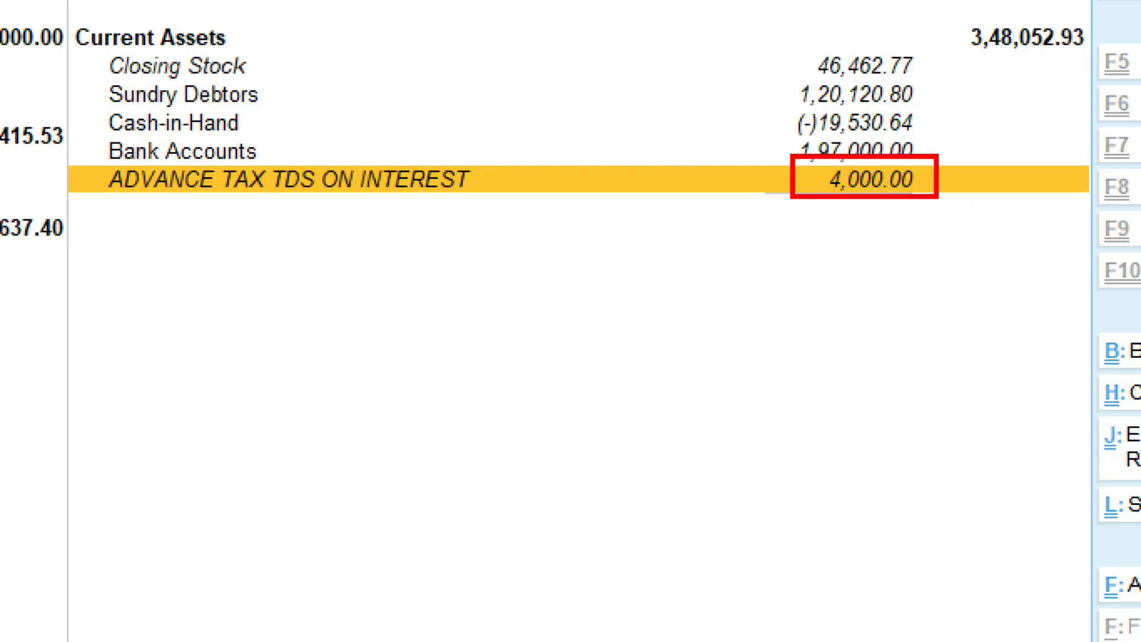
mouse_move(641, 167)
mouse_down()
mouse_move(674, 221)
mouse_move(772, 139)
mouse_up()
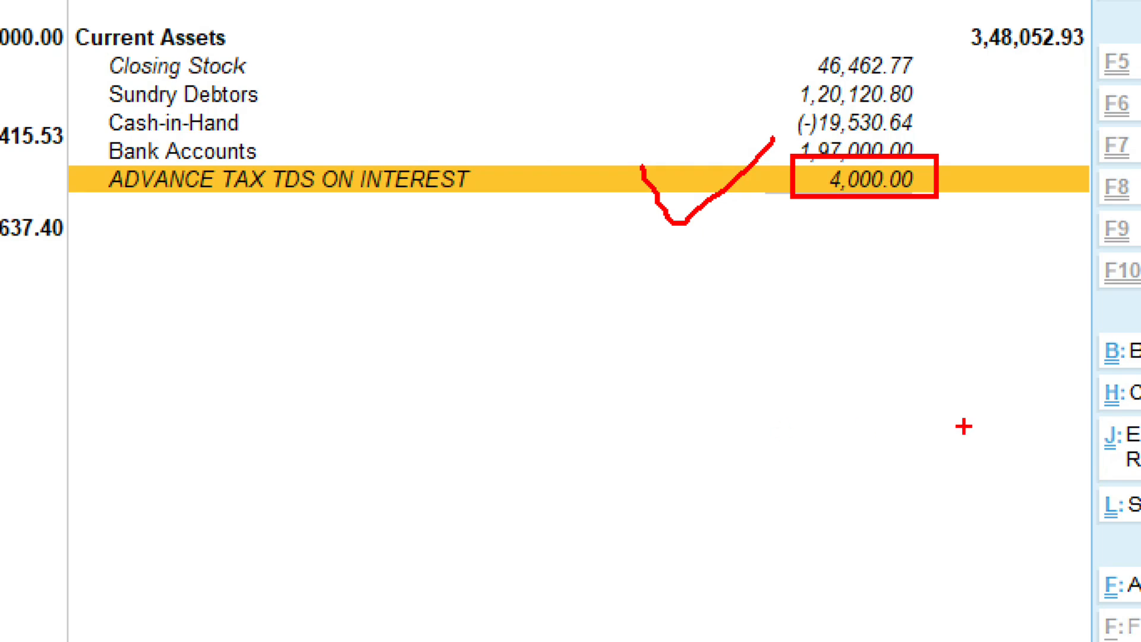
key(Escape)
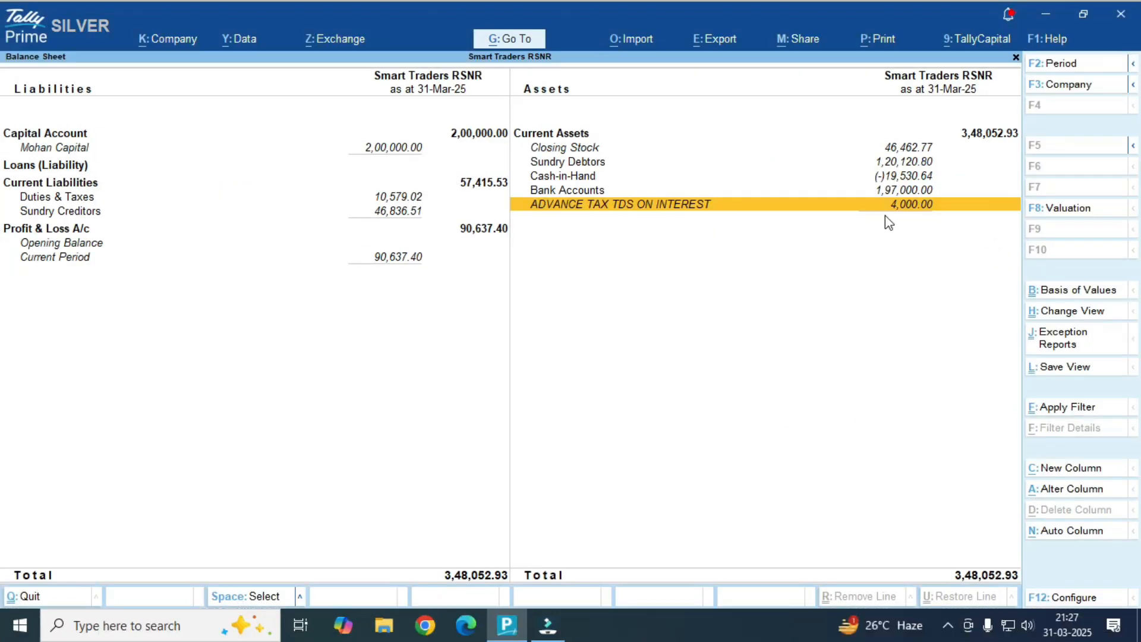
click(361, 195)
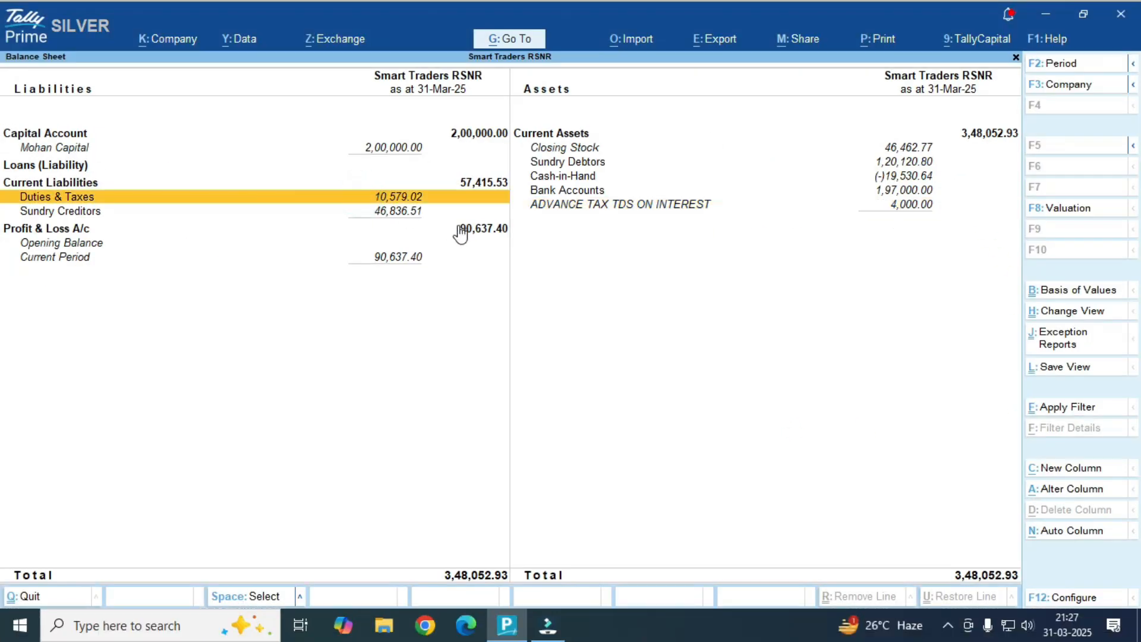
key(Return)
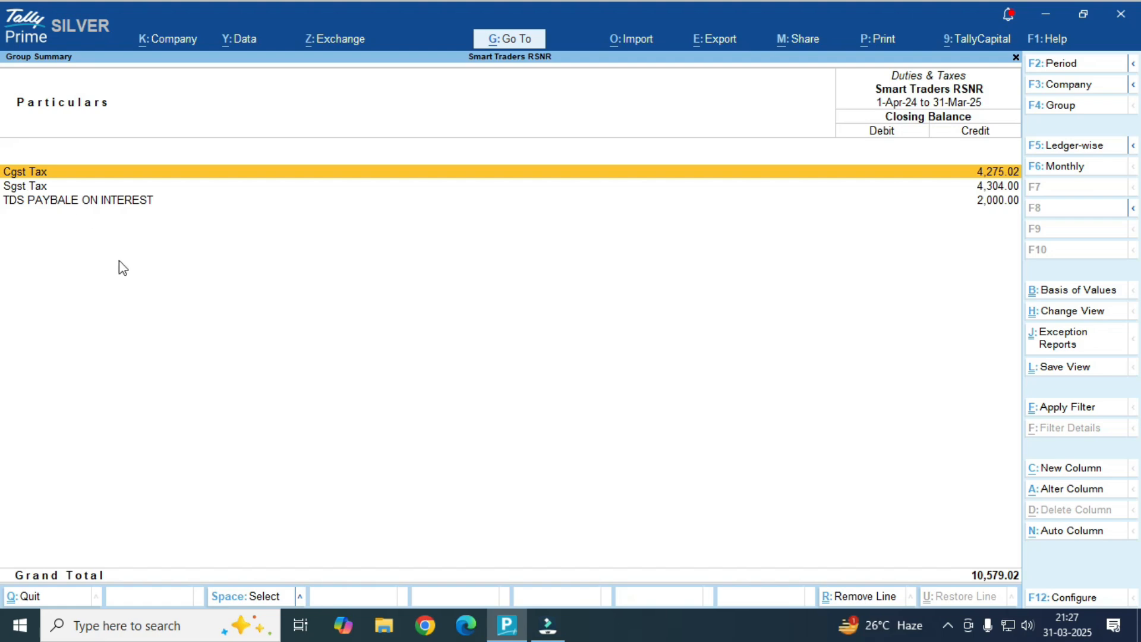
- Check the TDS PAYBALE ON INTEREST ledger and its credit balance in the Duties & Taxes group summary
key(ctrl+1)
click(24, 202)
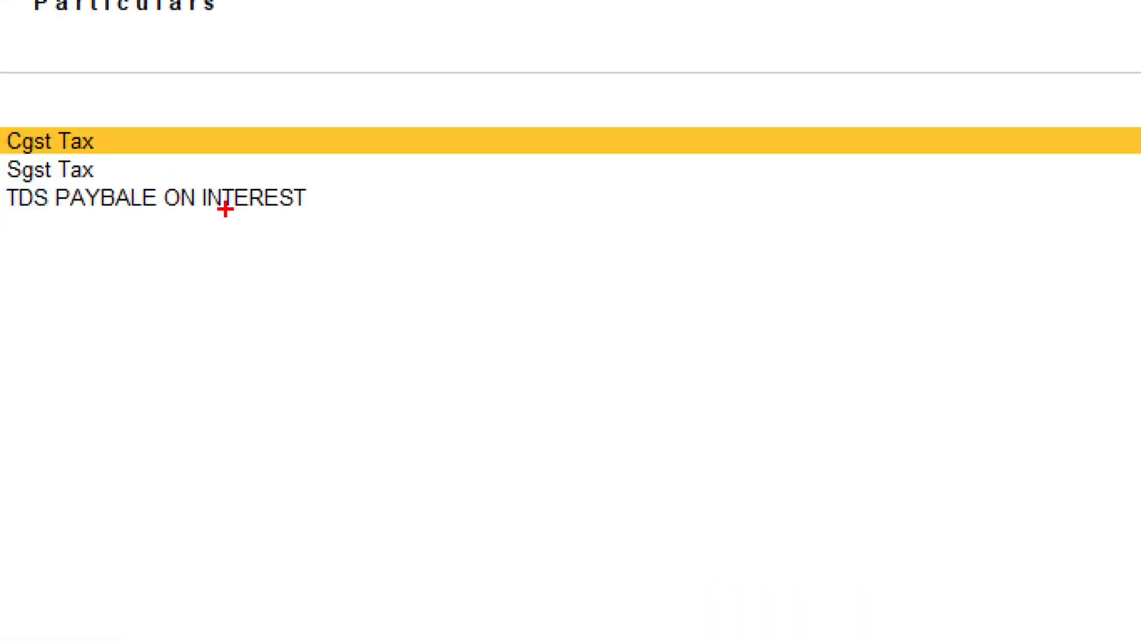
key(Escape)
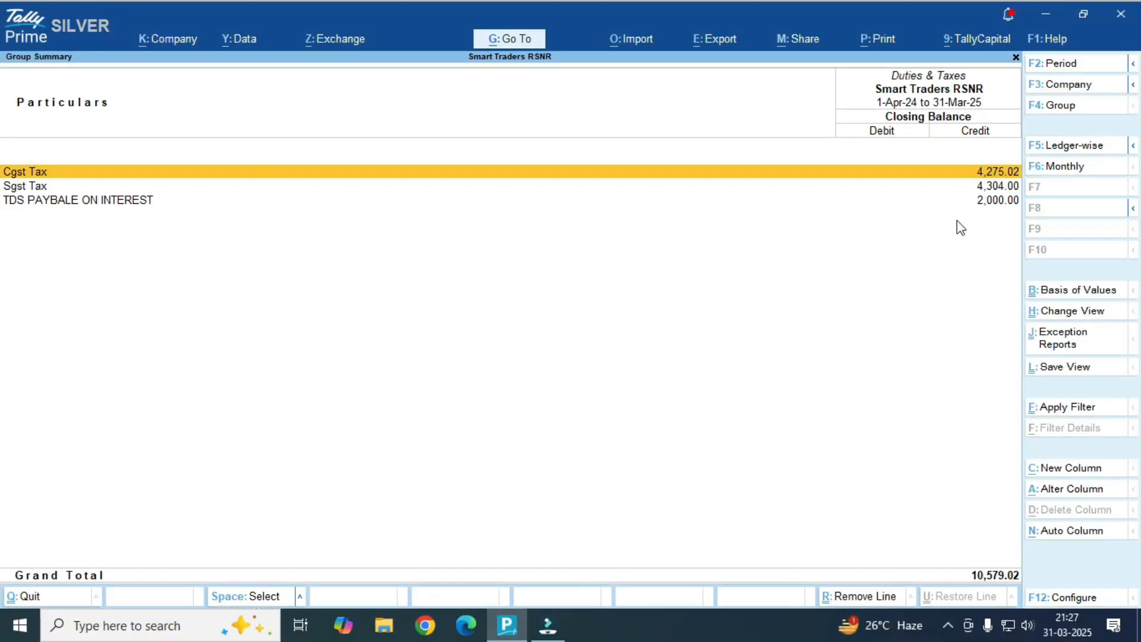
click(999, 202)
key(ctrl+1)
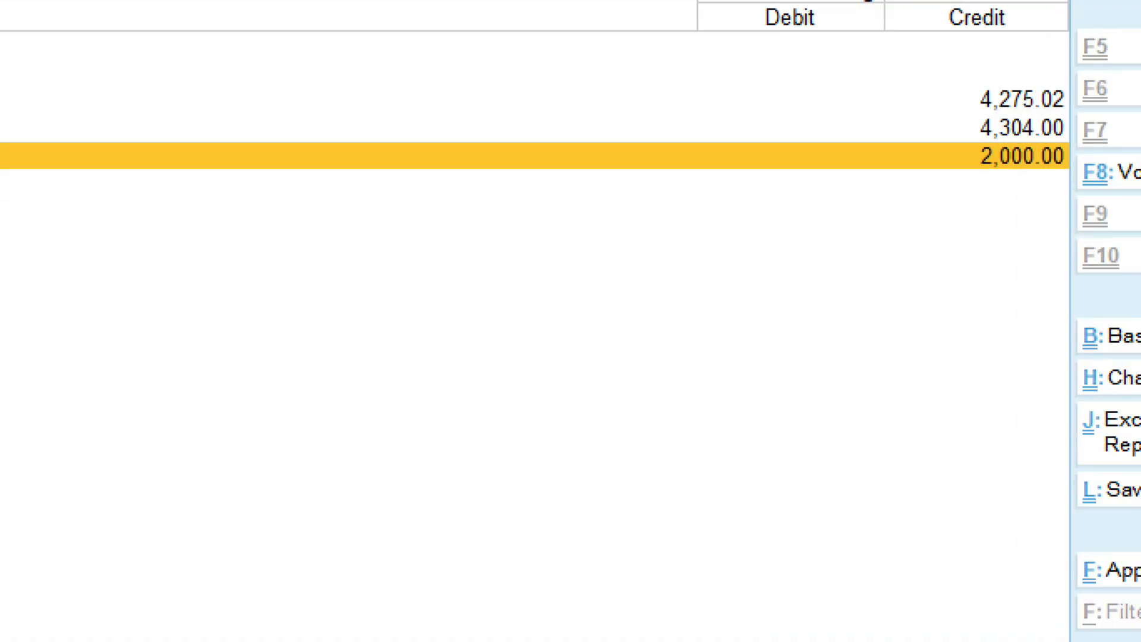
key(Escape)
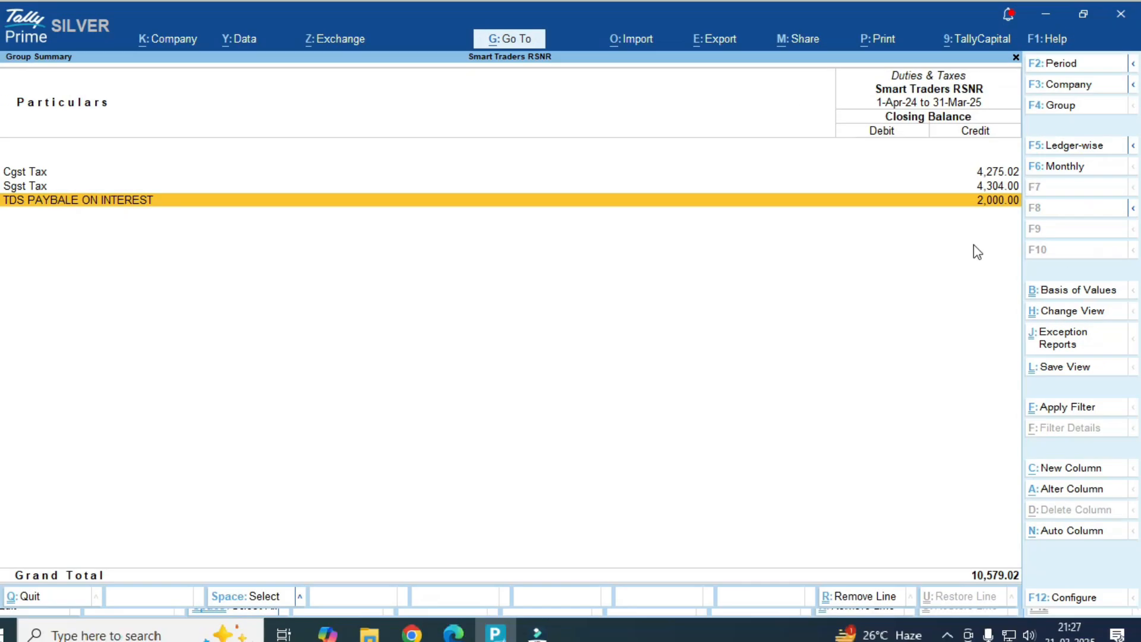
- Return to the Balance Sheet, check ADVANCE TAX TDS ON INTEREST under Current Assets, and leave the report
key(Escape)
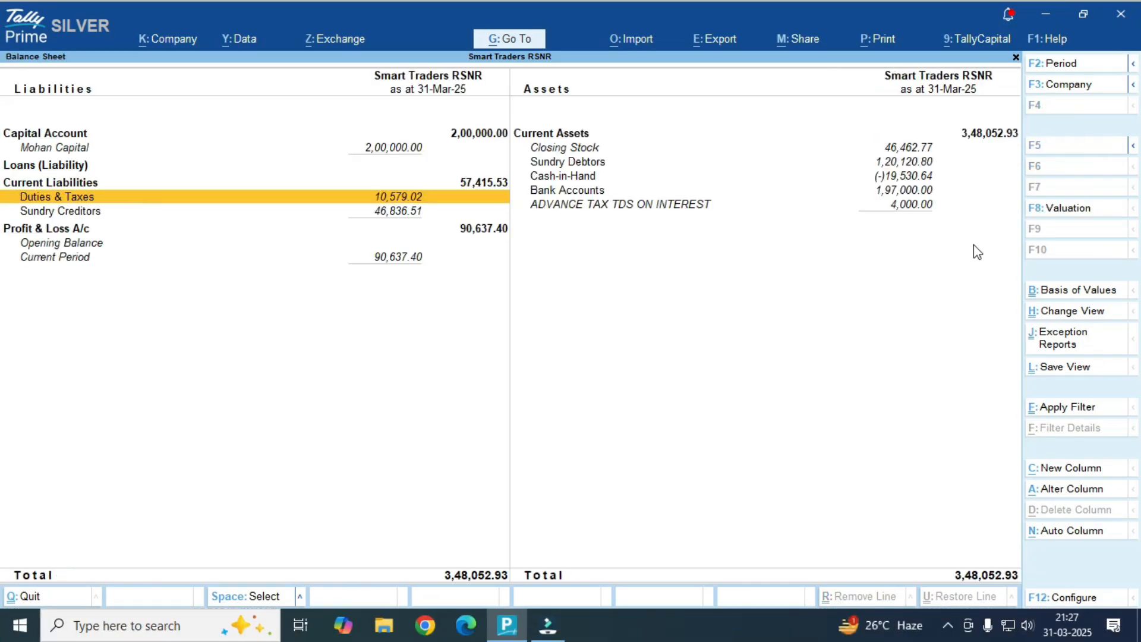
click(866, 206)
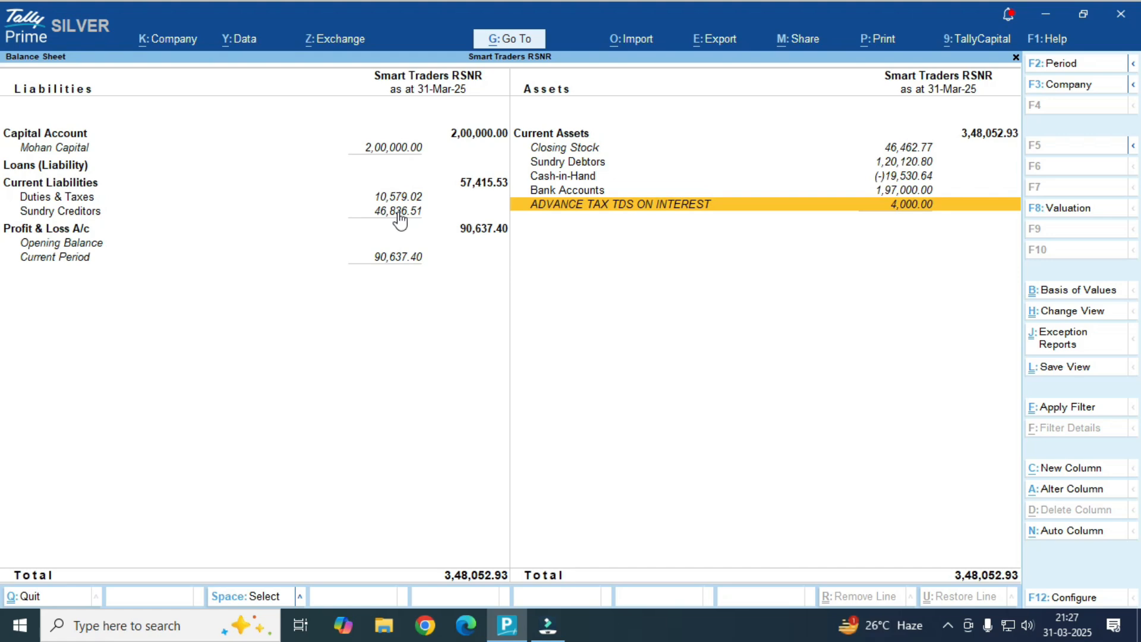
key(Escape)
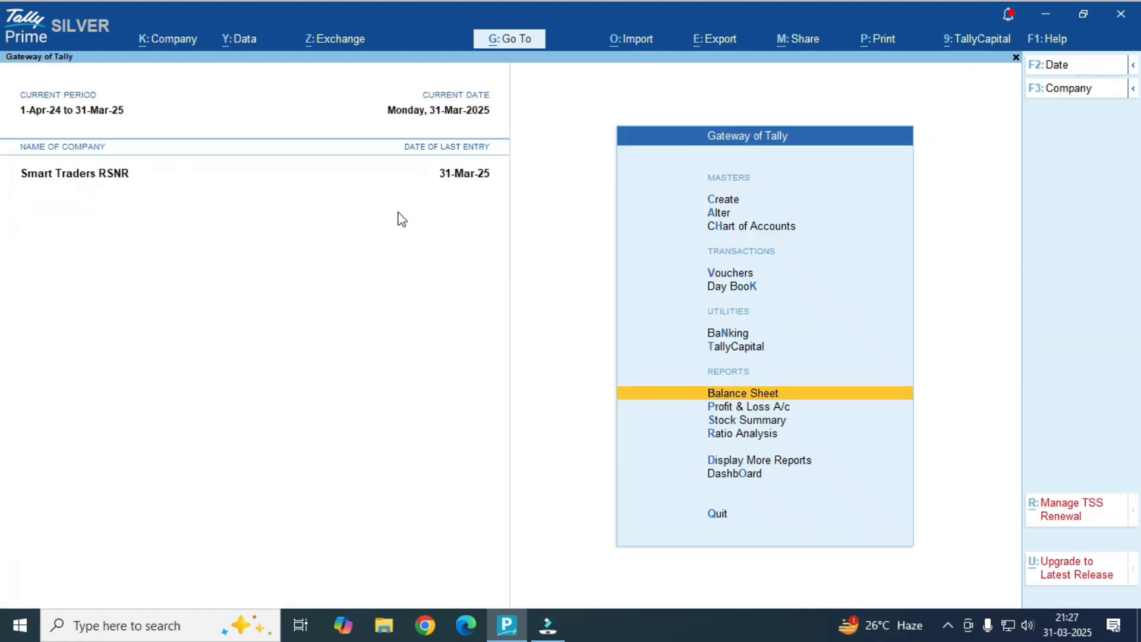
- Start a new purchase voucher in Accounting Invoice mode
key(Home)
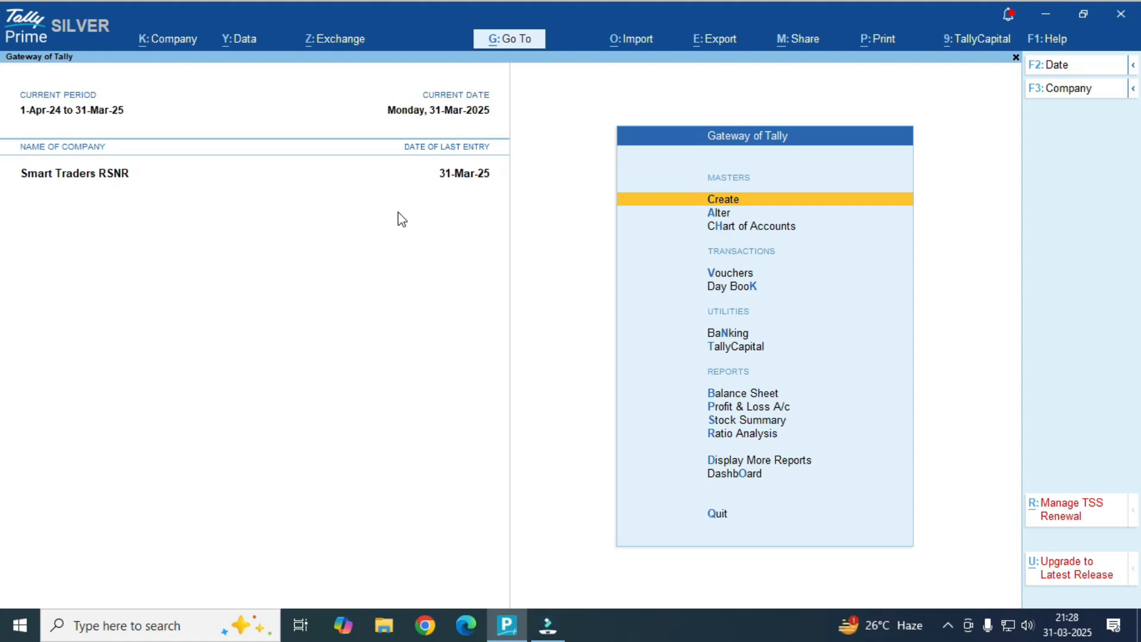
key(Down)
key(Down)
key(Down)
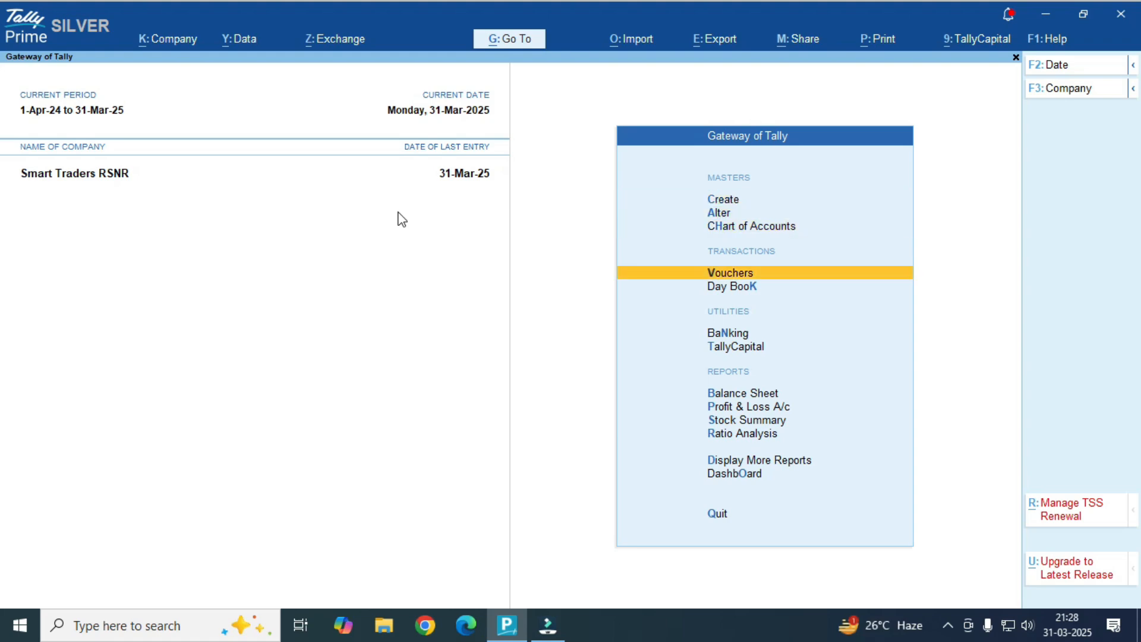
key(Return)
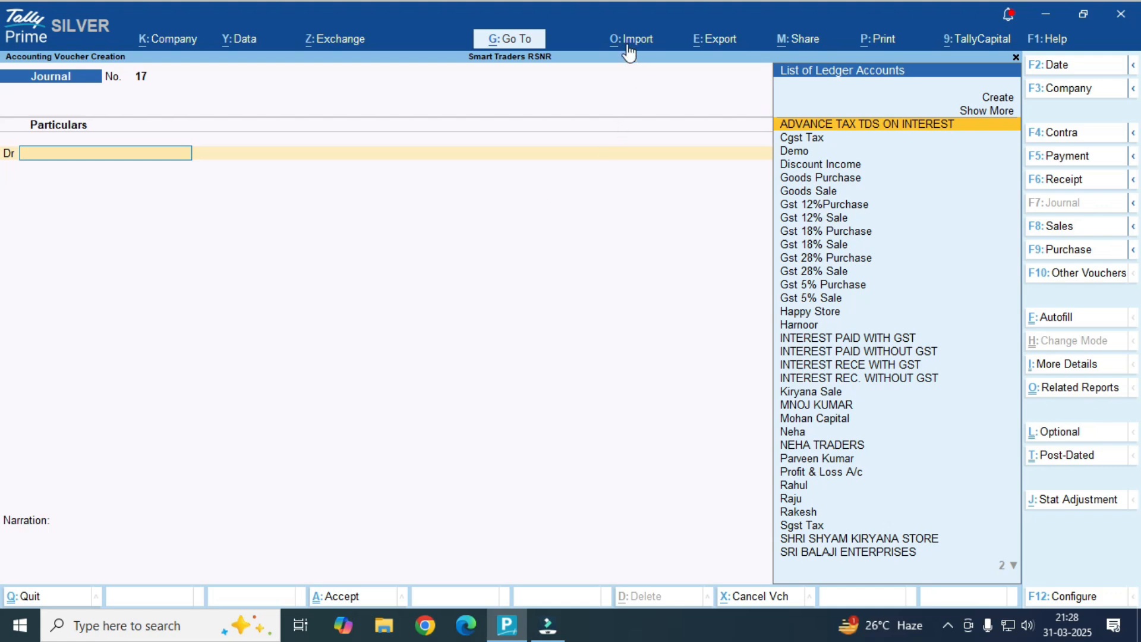
click(1082, 252)
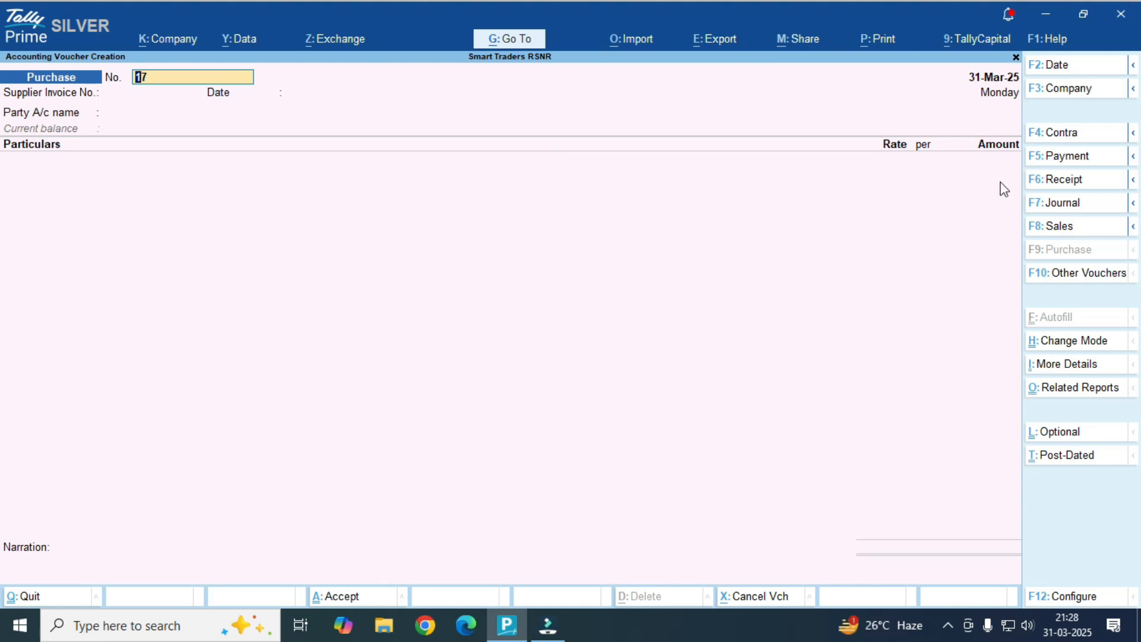
click(1094, 352)
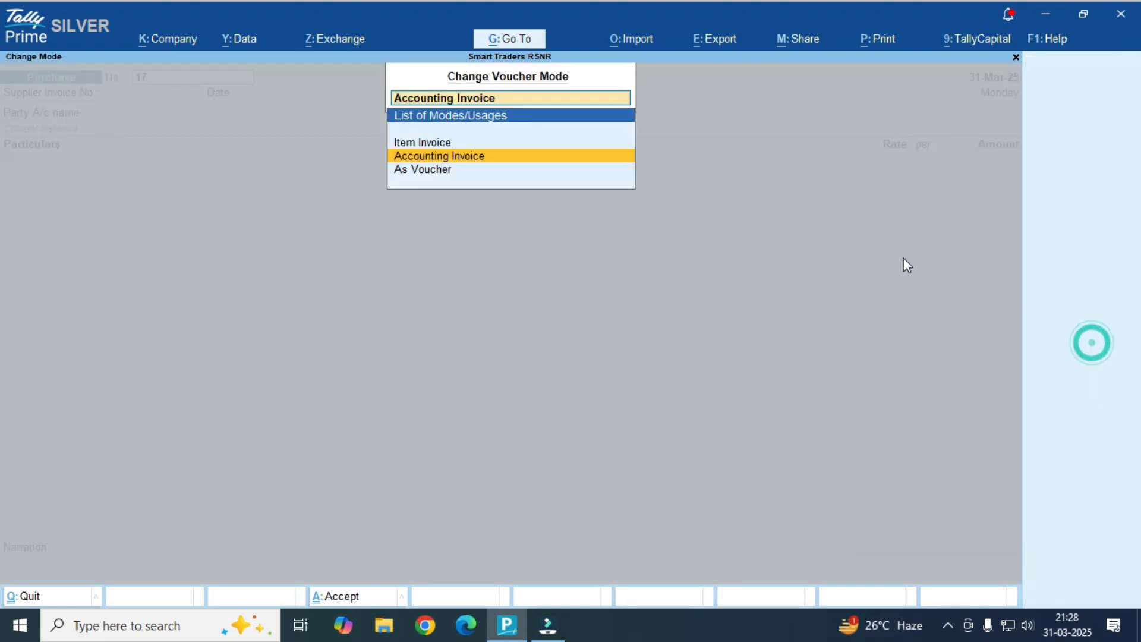
click(443, 158)
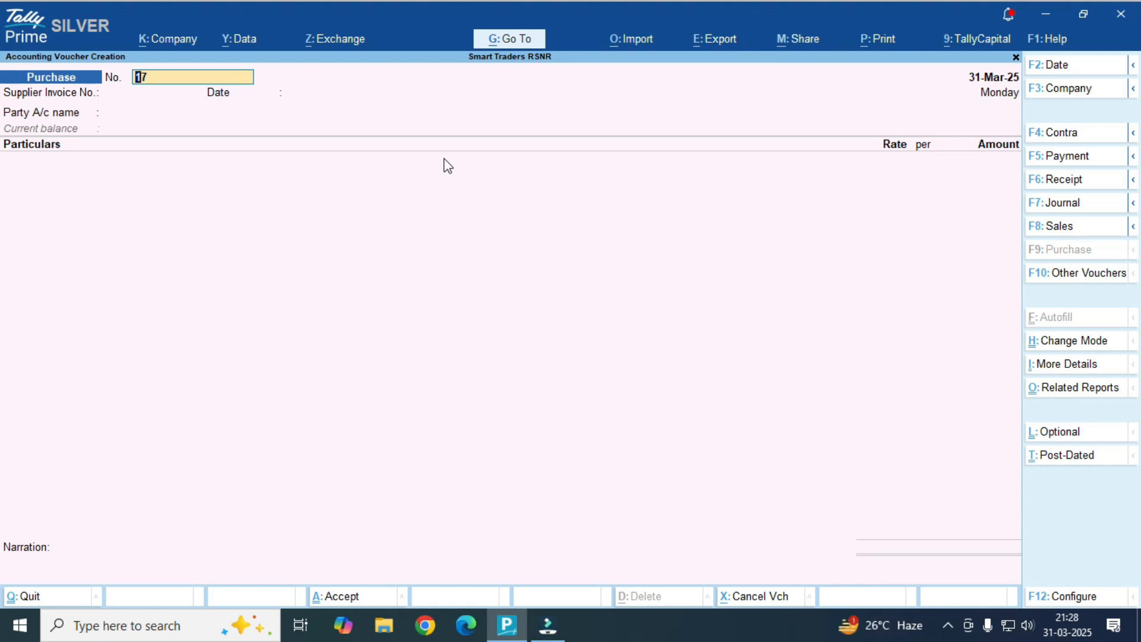
- Enter 2514 as voucher and supplier invoice number, keep the 31-Mar-25 date, and choose NEHA TRADERS as the party
text(2514)
key(Return)
text(2514)
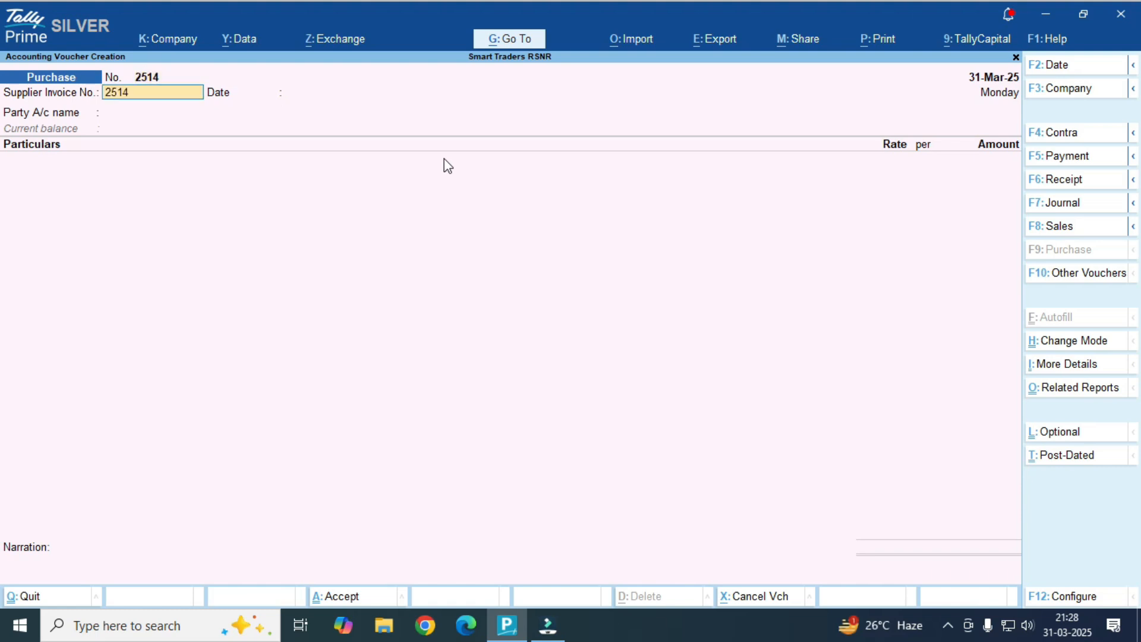
key(Return)
key(Return)
text(NEH)
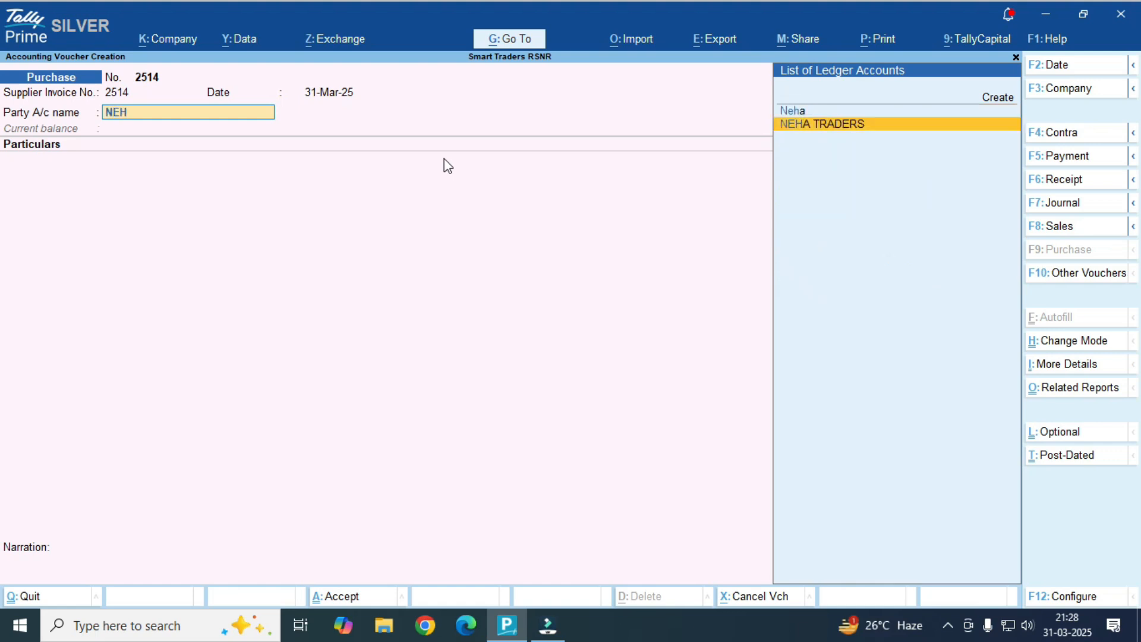
key(Return)
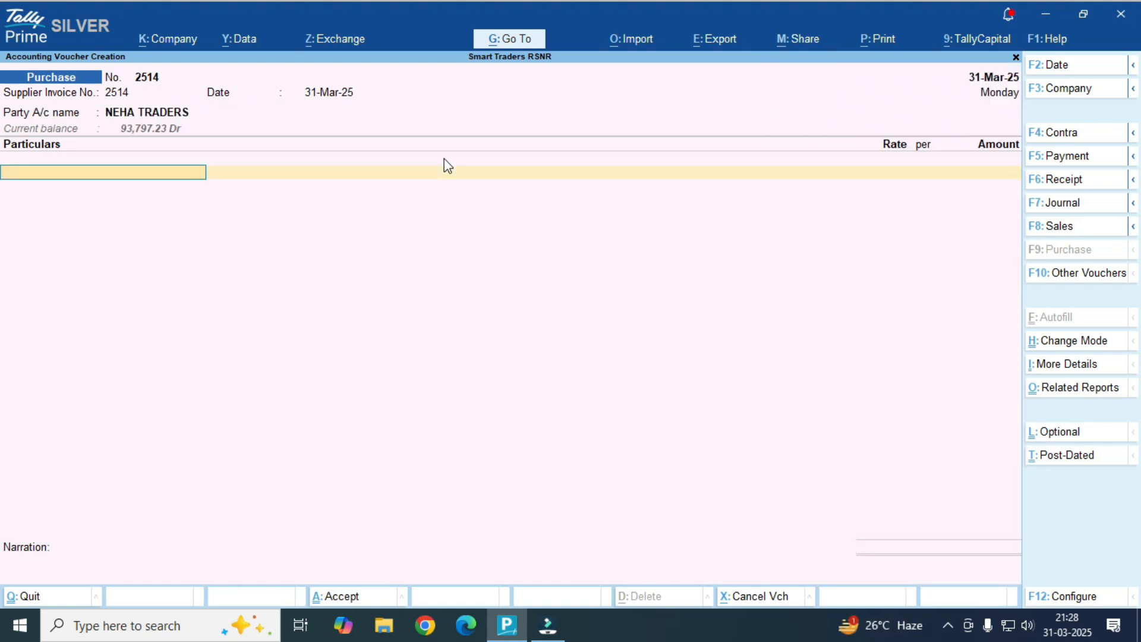
- Choose INTEREST PAID WITH GST as the particulars, open that ledger for alteration, and move it under Direct Expenses
text(IN)
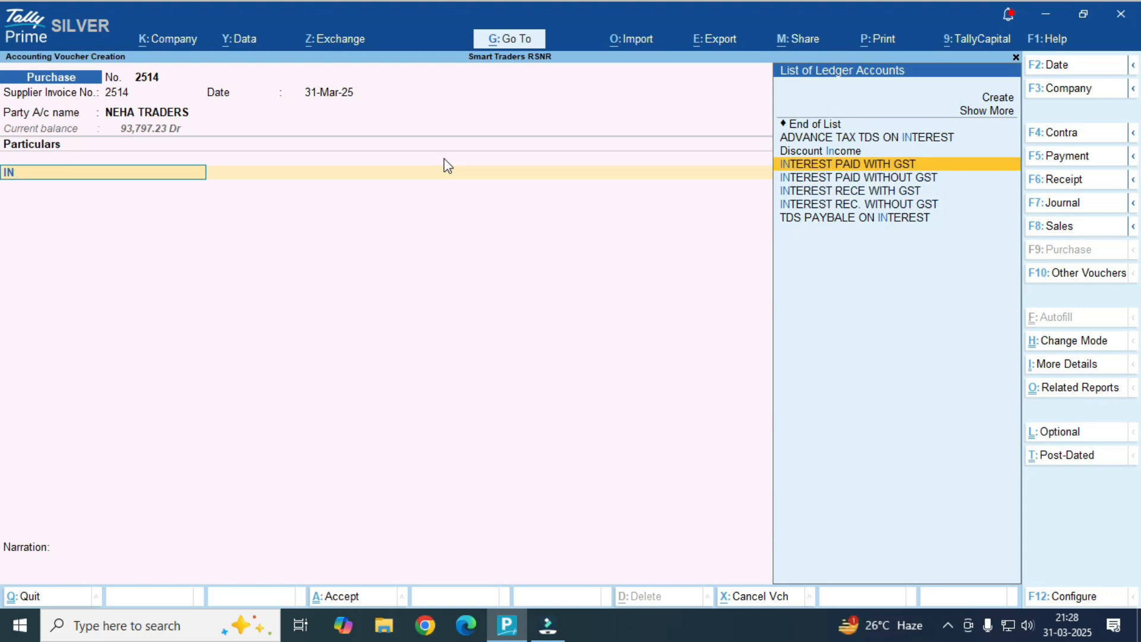
key(Return)
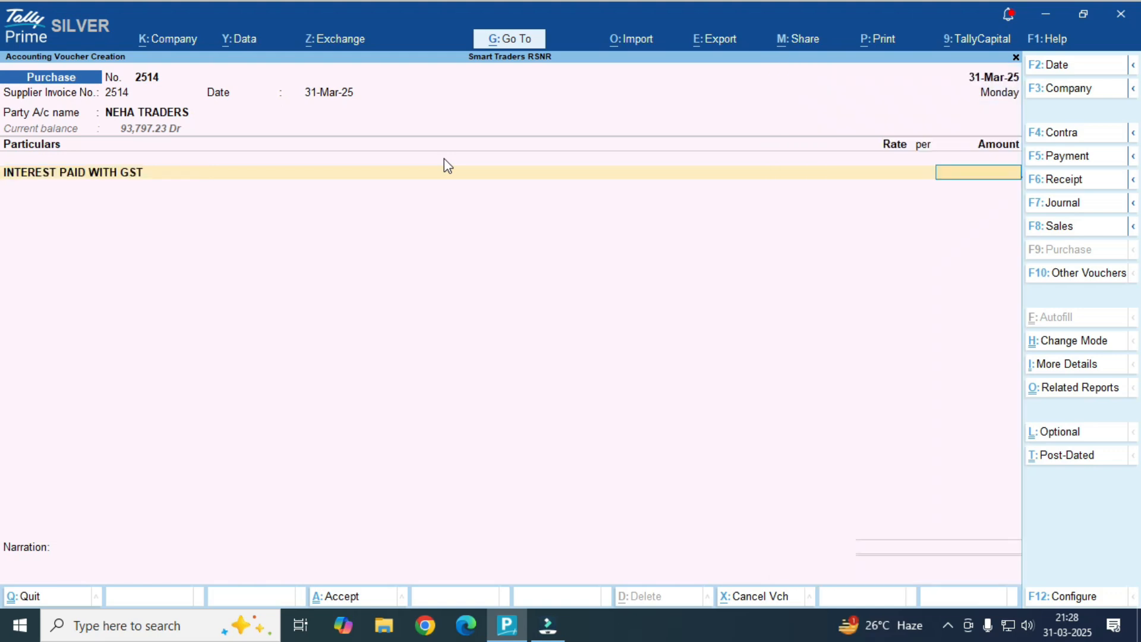
key(BackSpace)
key(ctrl+Return)
key(Return)
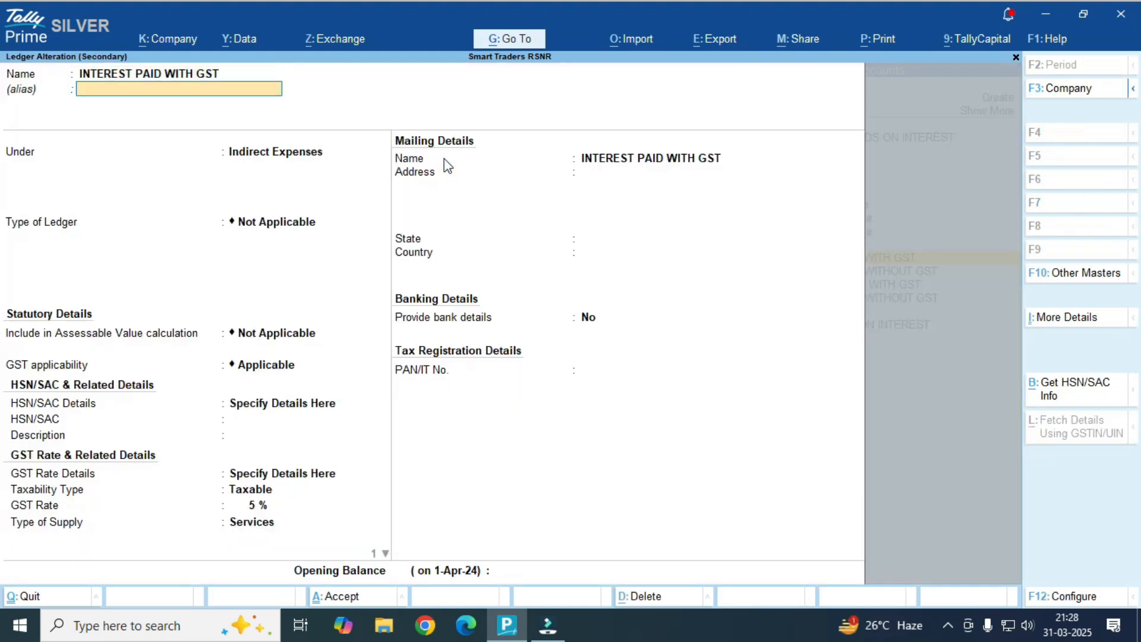
key(Return)
text(DI)
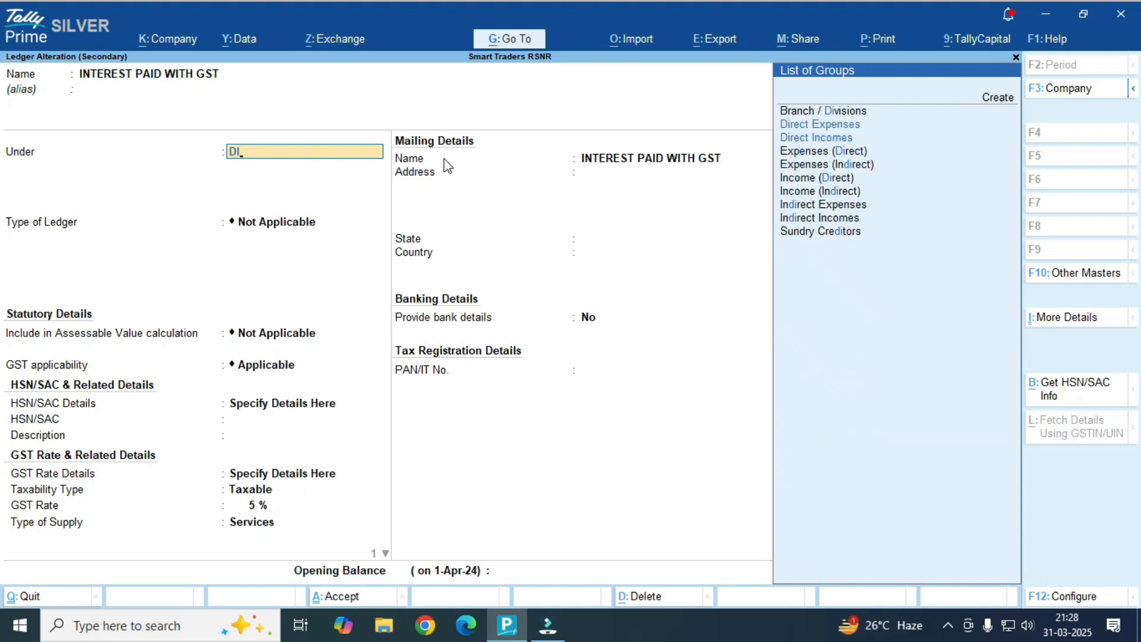
key(Down)
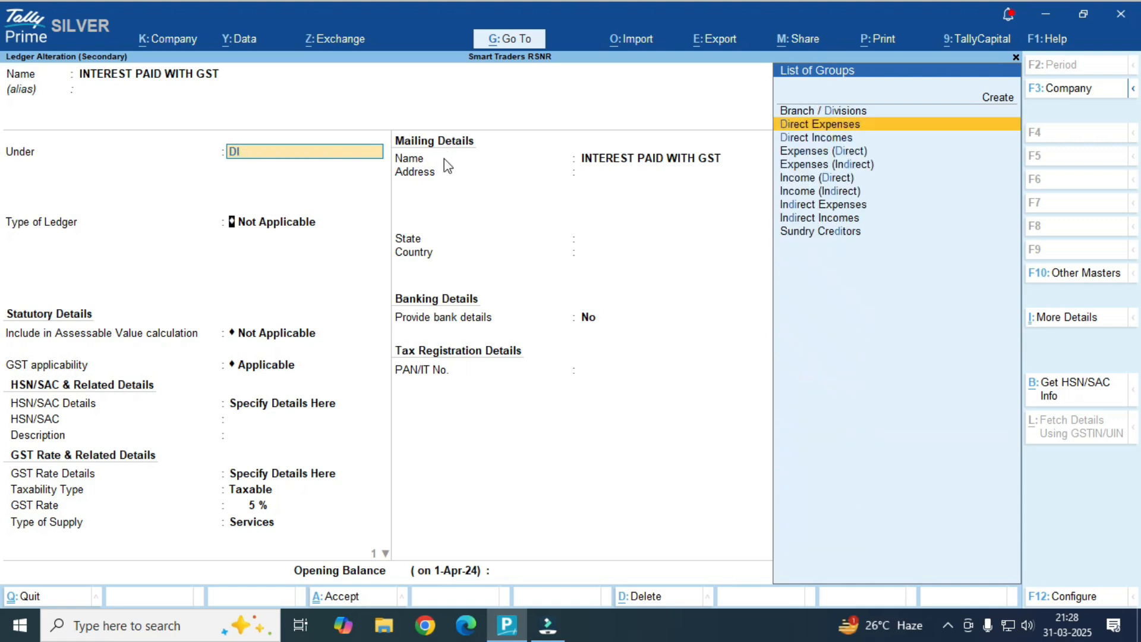
key(Return)
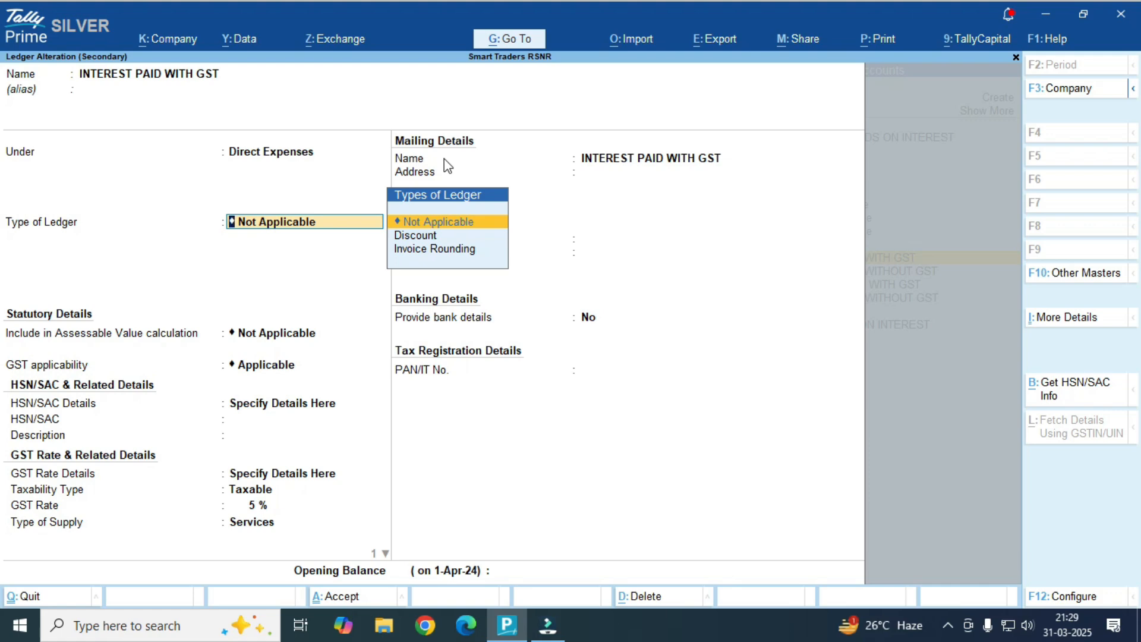
- Keep the ledger's GST details as Applicable, Taxable, 5% and Services, and save the altered INTEREST PAID WITH GST ledger
key(Return)
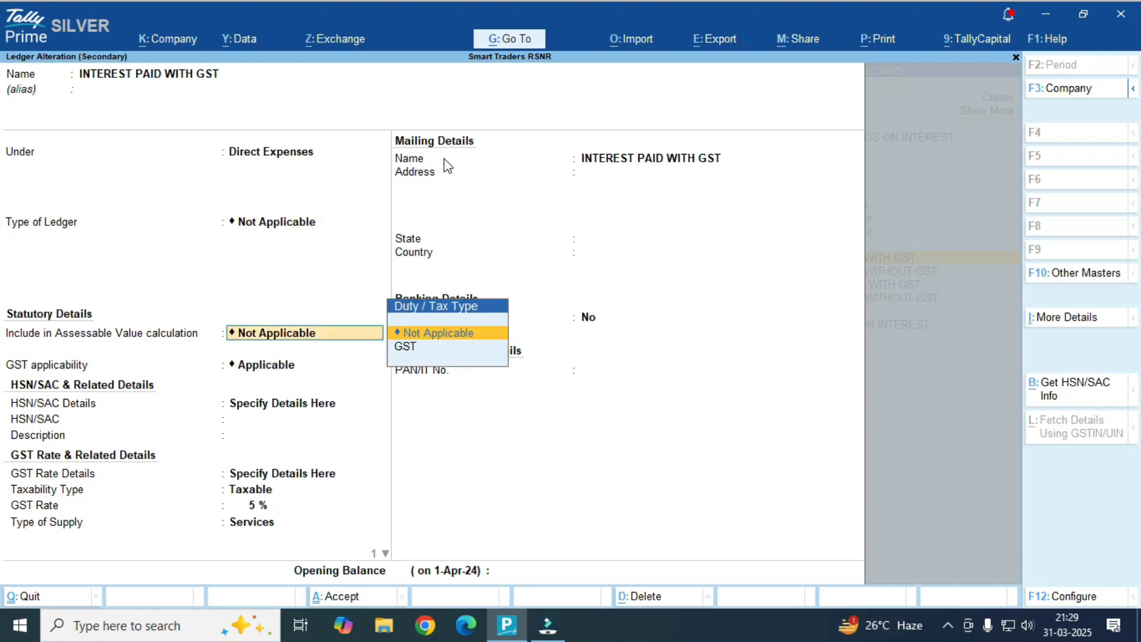
key(Return)
key(Return)
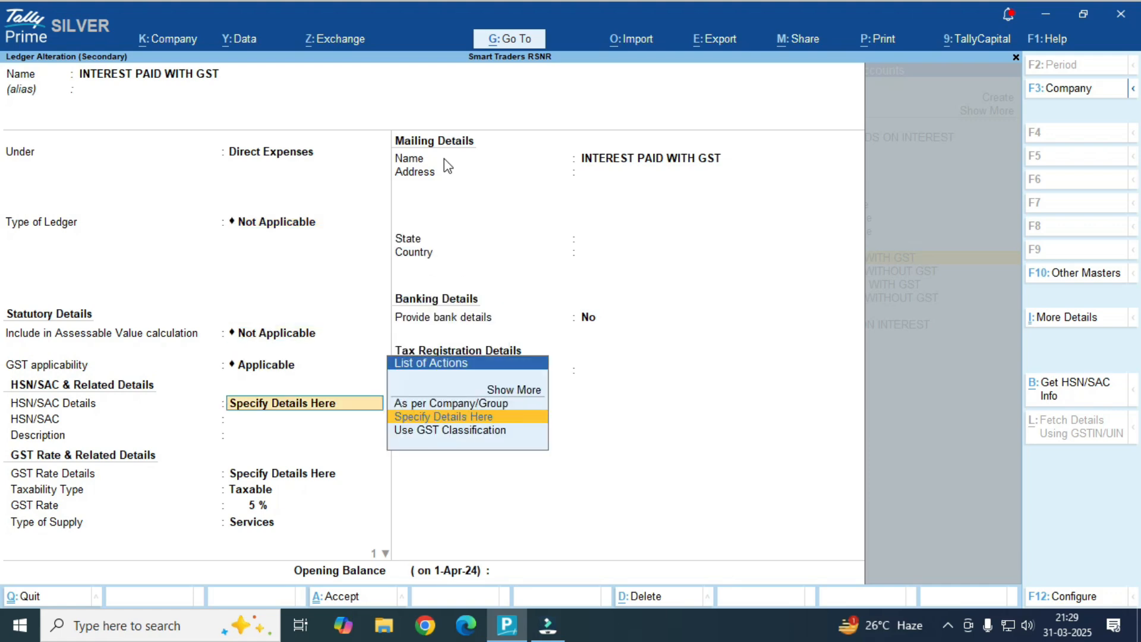
key(Return)
key(Return)
key(Return)
key(Return)
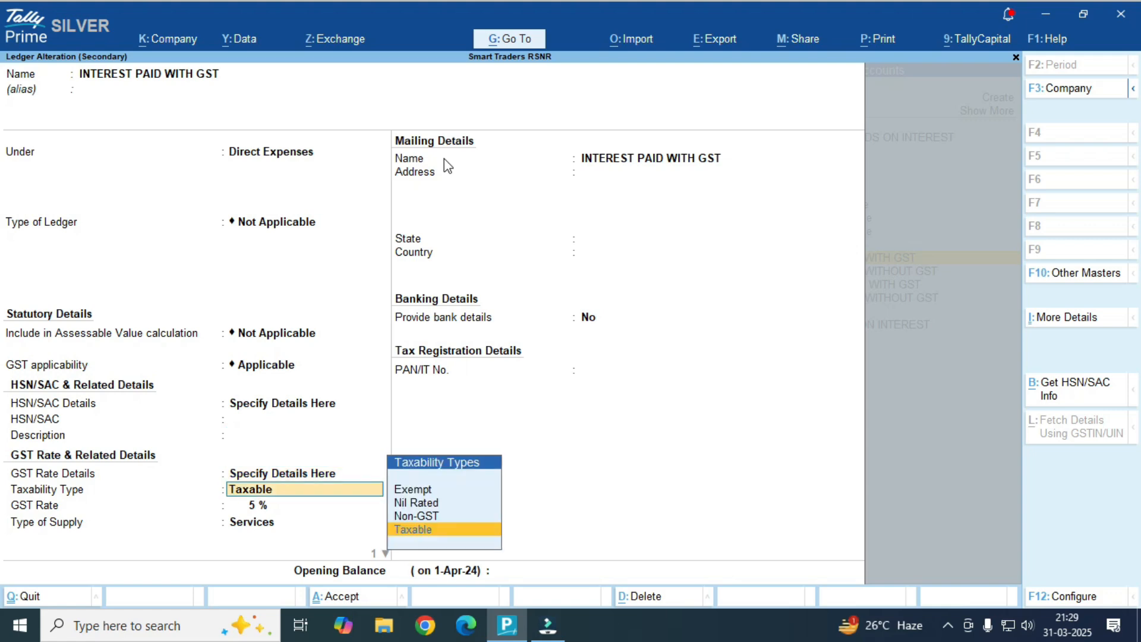
key(Return)
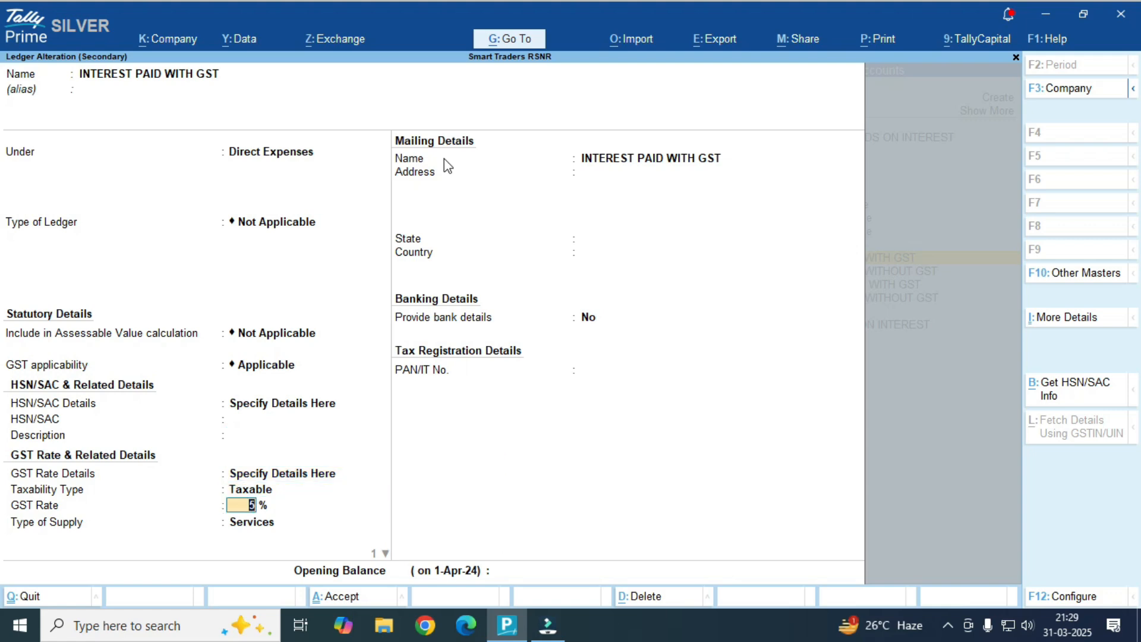
key(Return)
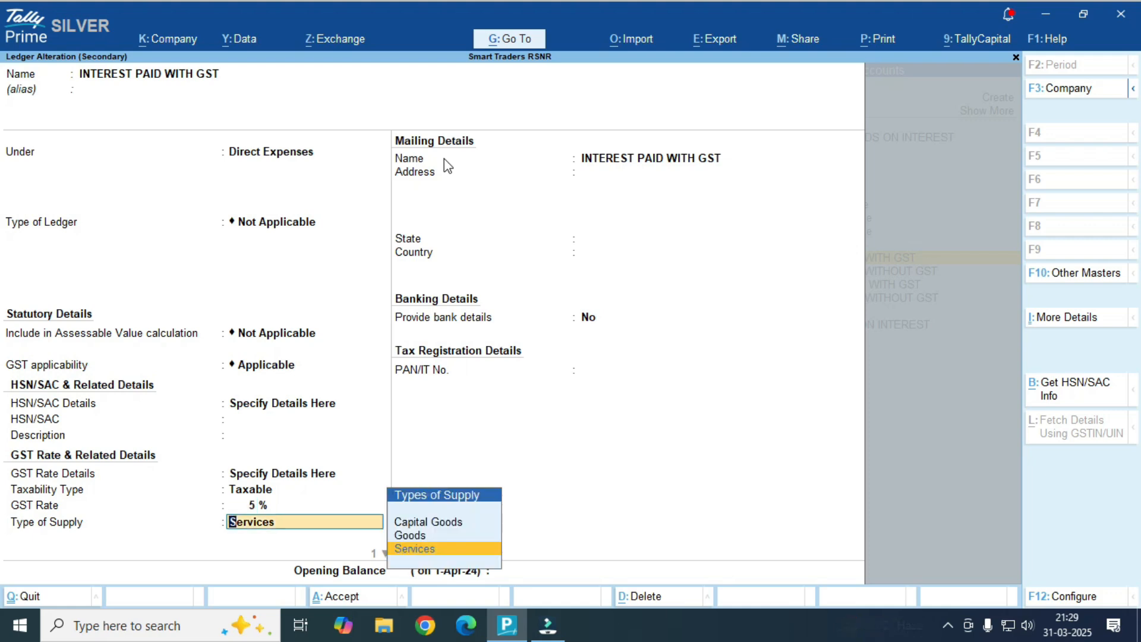
key(Return)
key(Return)
key(Return)
key(Return)
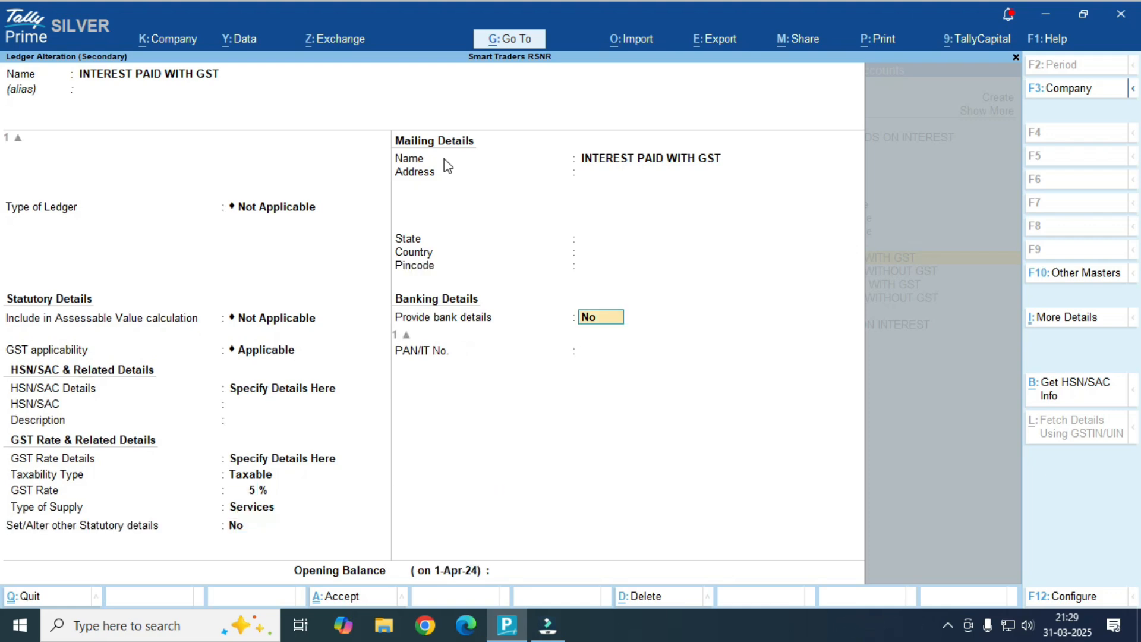
key(Return)
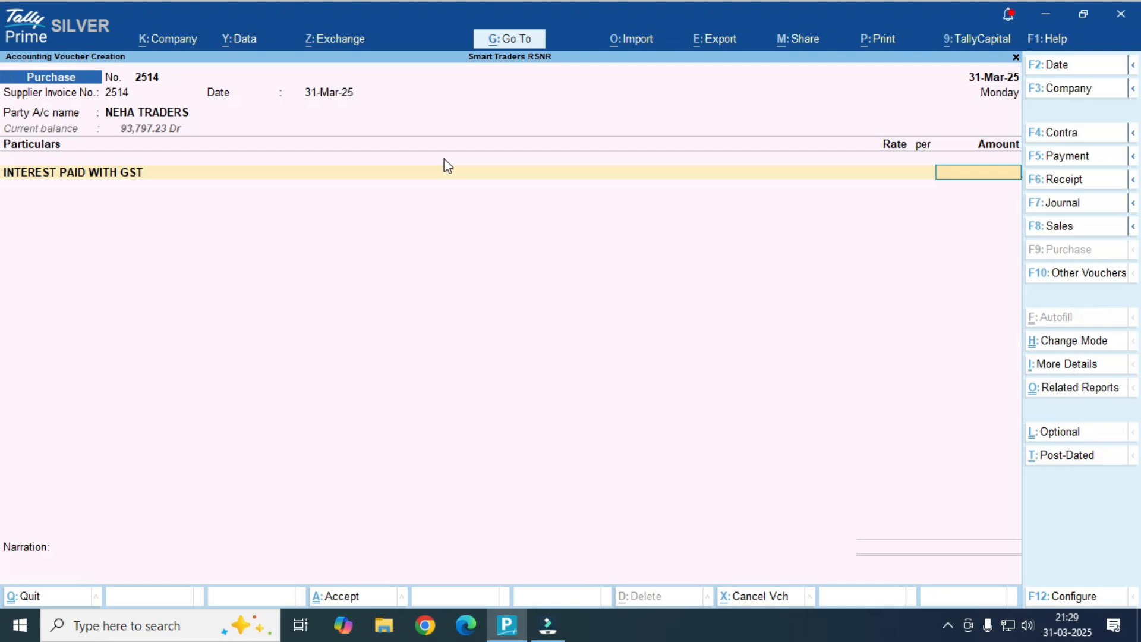
- Enter 20,000 for INTEREST PAID WITH GST and add Cgst Tax and Sgst Tax lines with their calculated amounts
text(20000)
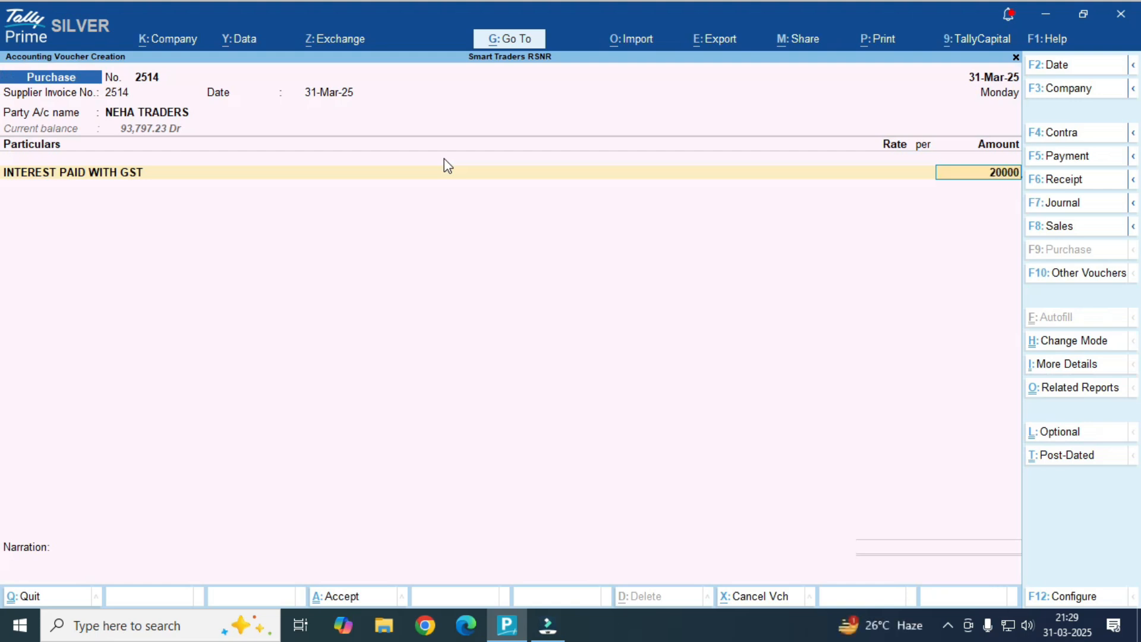
key(Return)
text(cg)
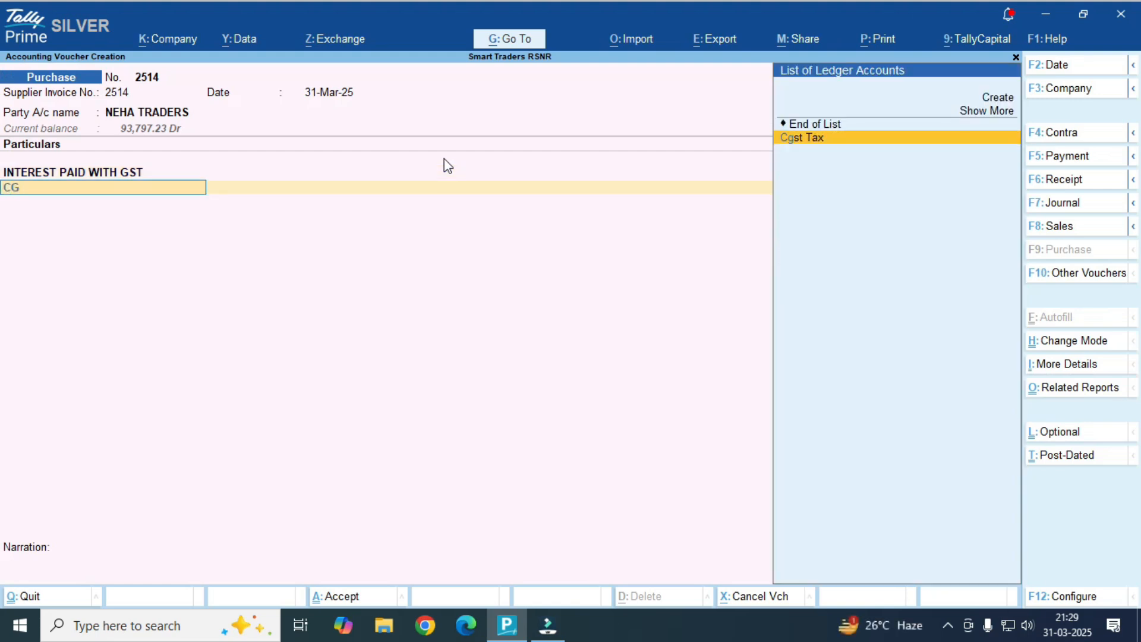
key(Return)
key(Return)
text(s)
key(Return)
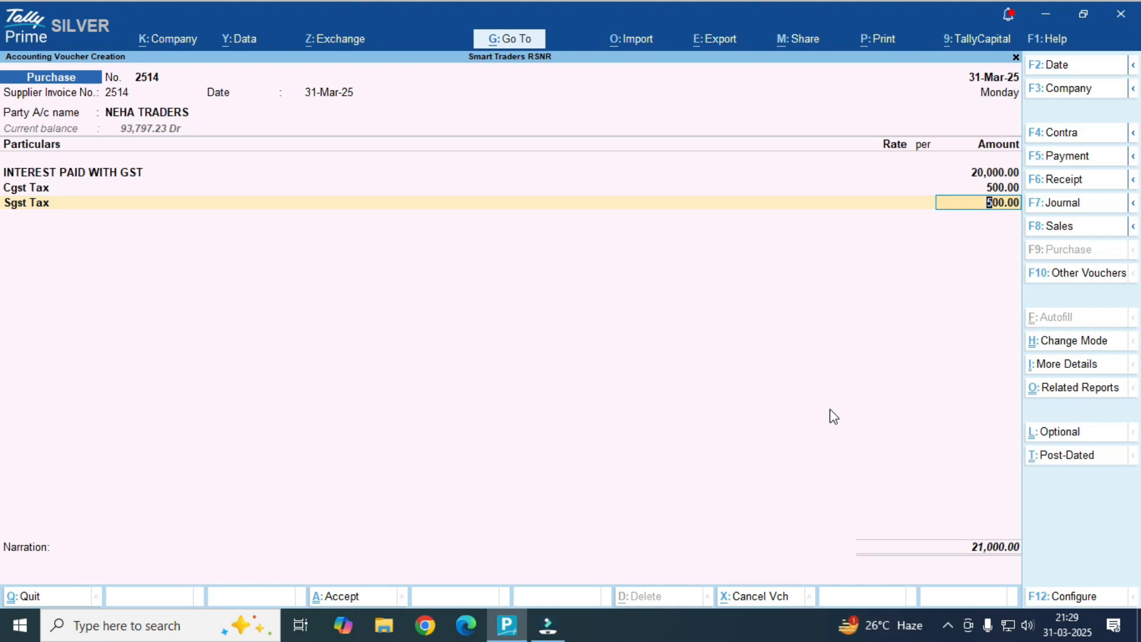
- Save the purchase voucher and reopen it for review
key(ctrl)
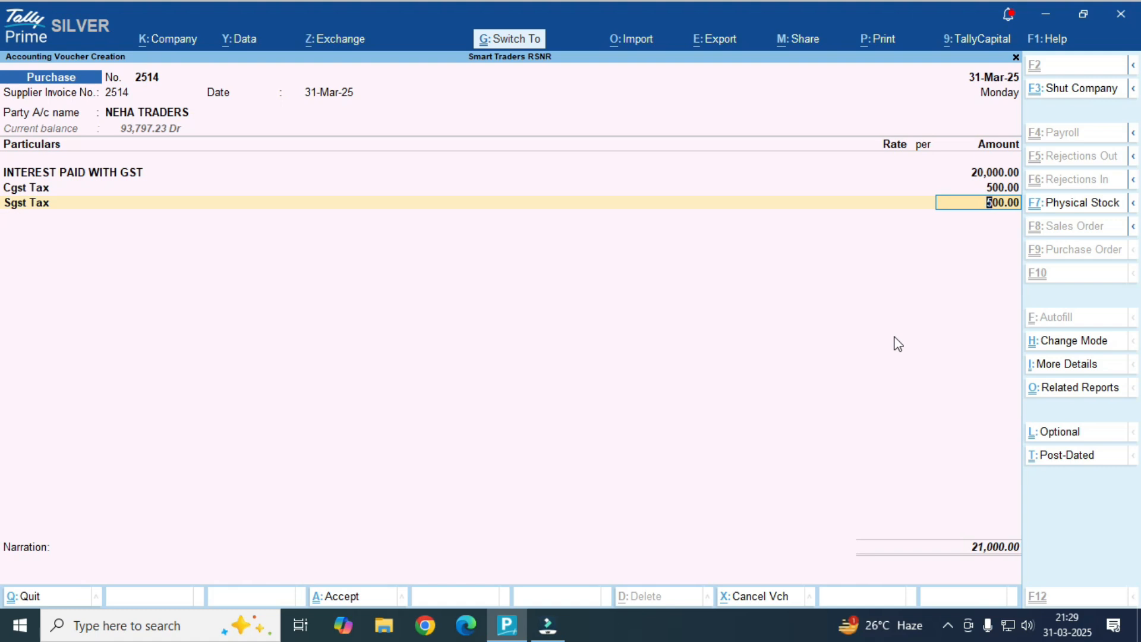
key(ctrl+a)
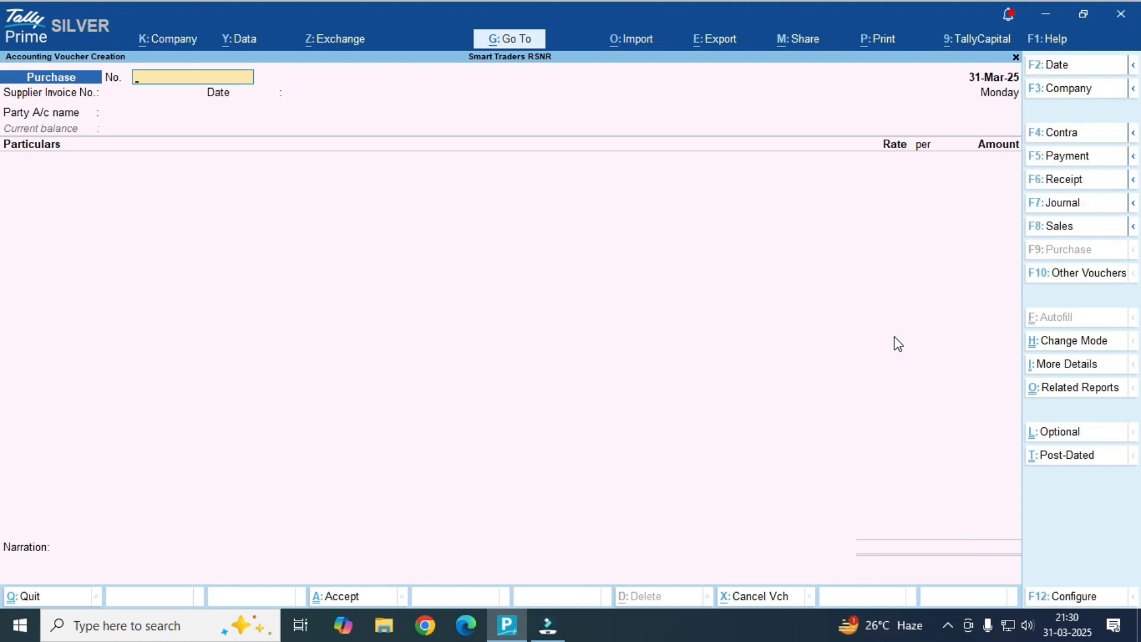
key(Page_Up)
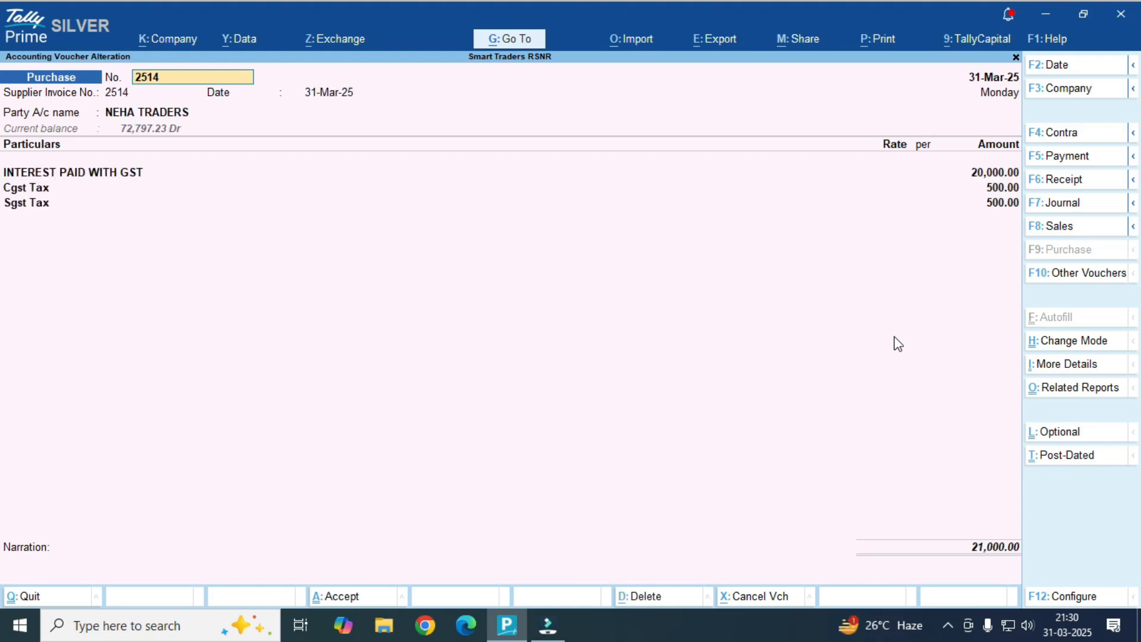
- Review the tax lines and total of the saved purchase voucher, and close it to return to voucher entry
key(ctrl)
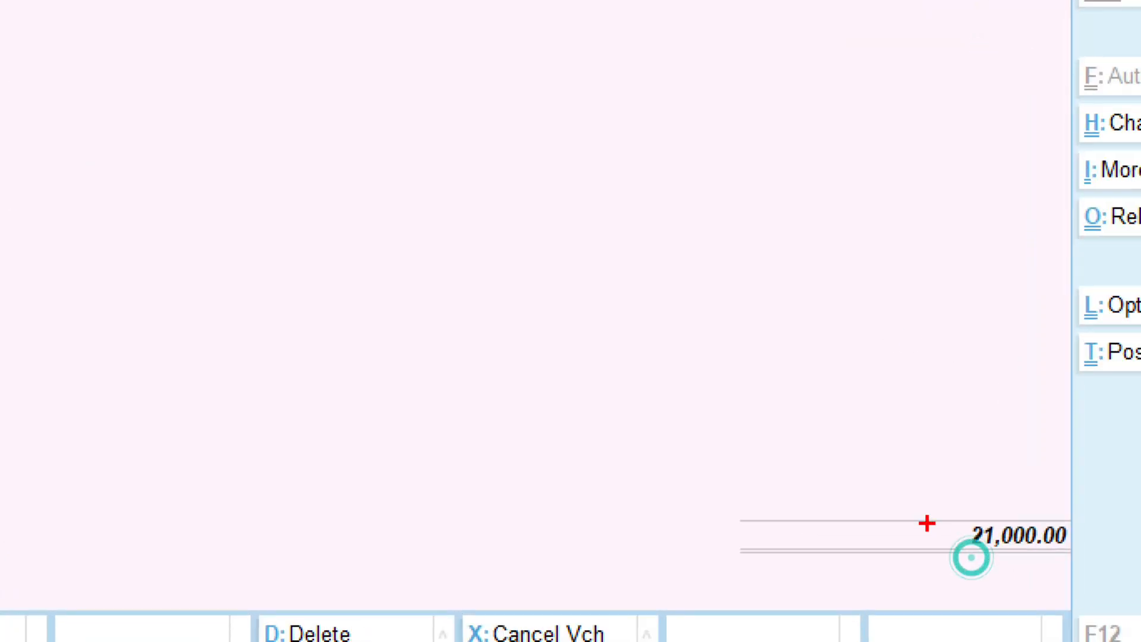
drag(938, 514, 1078, 577)
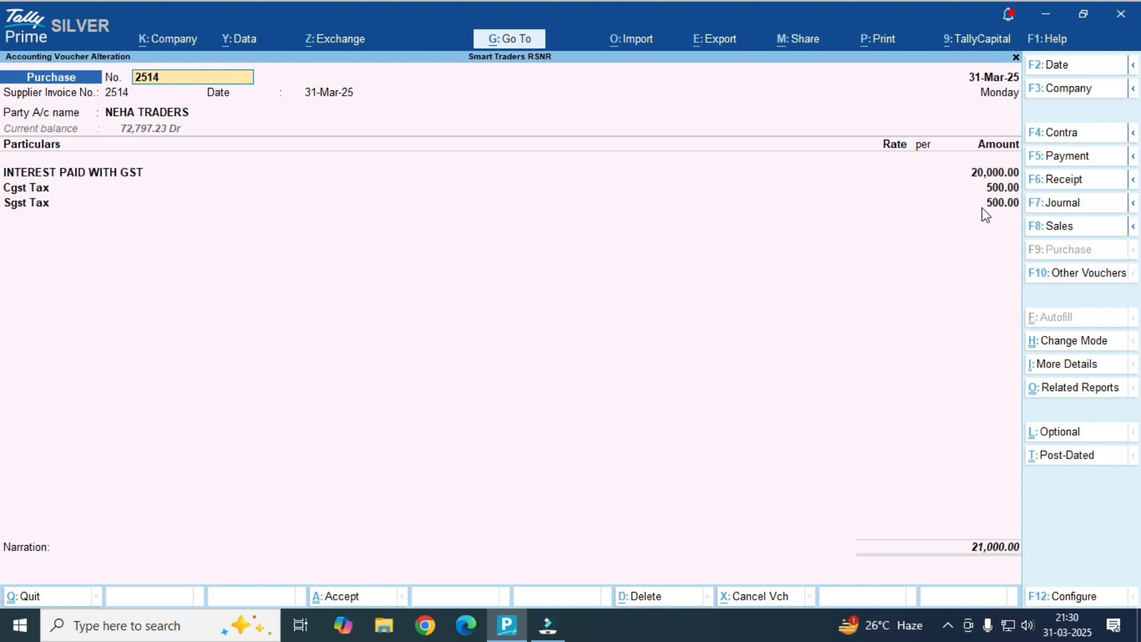
key(BackSpace)
key(Escape)
key(Escape)
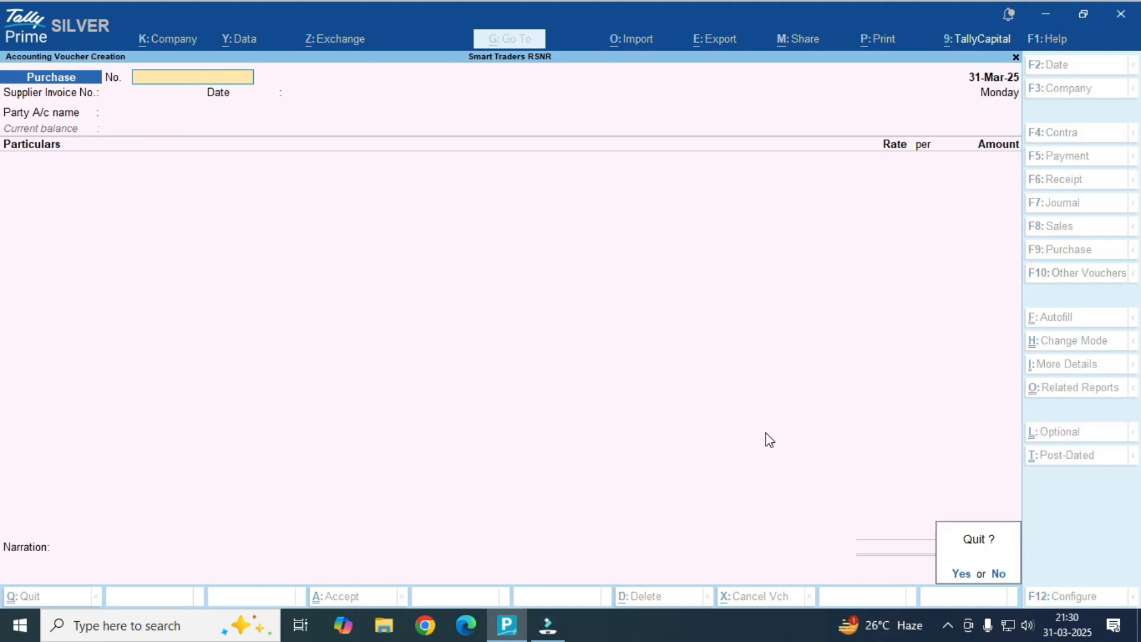
key(n)
- Start a journal voucher and debit NEHA TRADERS with 2,000
key(F7)
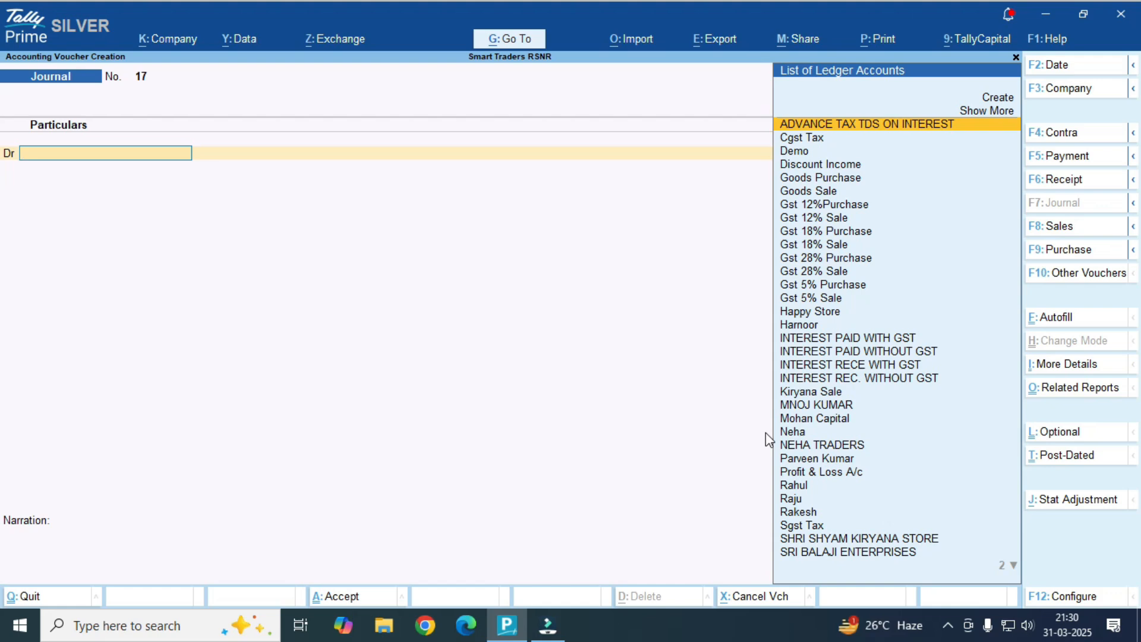
text(NE)
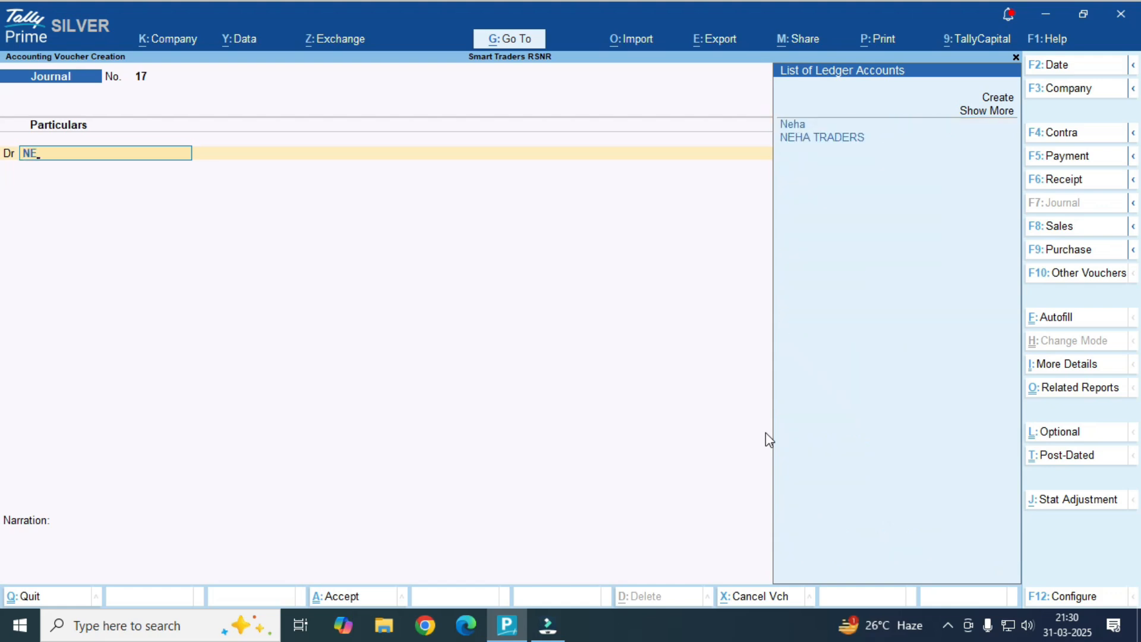
key(Down)
key(Return)
text(20000)
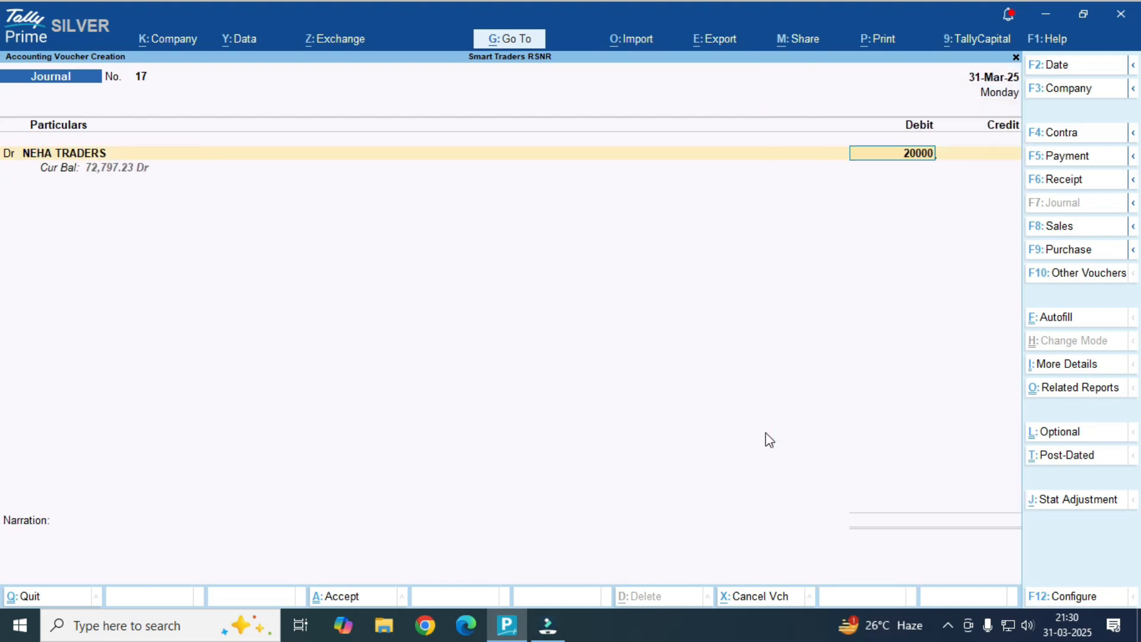
key(Return)
key(Escape)
text(2000)
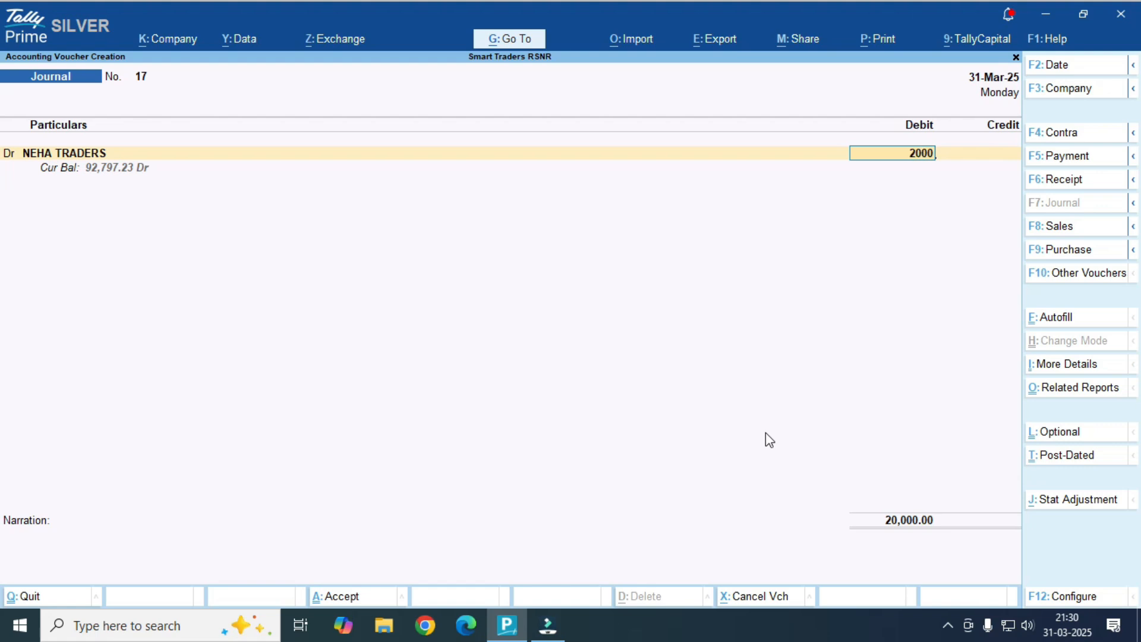
- Allocate the 2,000 NEHA TRADERS debit as On Account in the bill-wise details
key(Return)
key(Down)
key(Down)
key(Return)
key(Return)
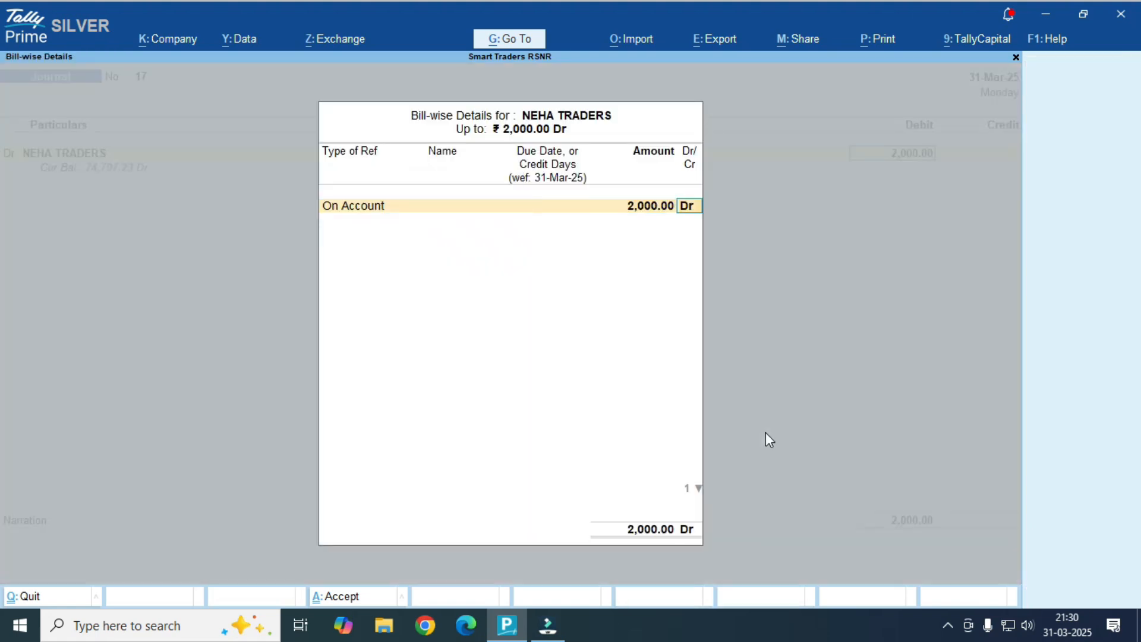
key(Return)
- Credit TDS PAYBALE ON INTEREST with 2,000 and save the journal voucher
text(TDS)
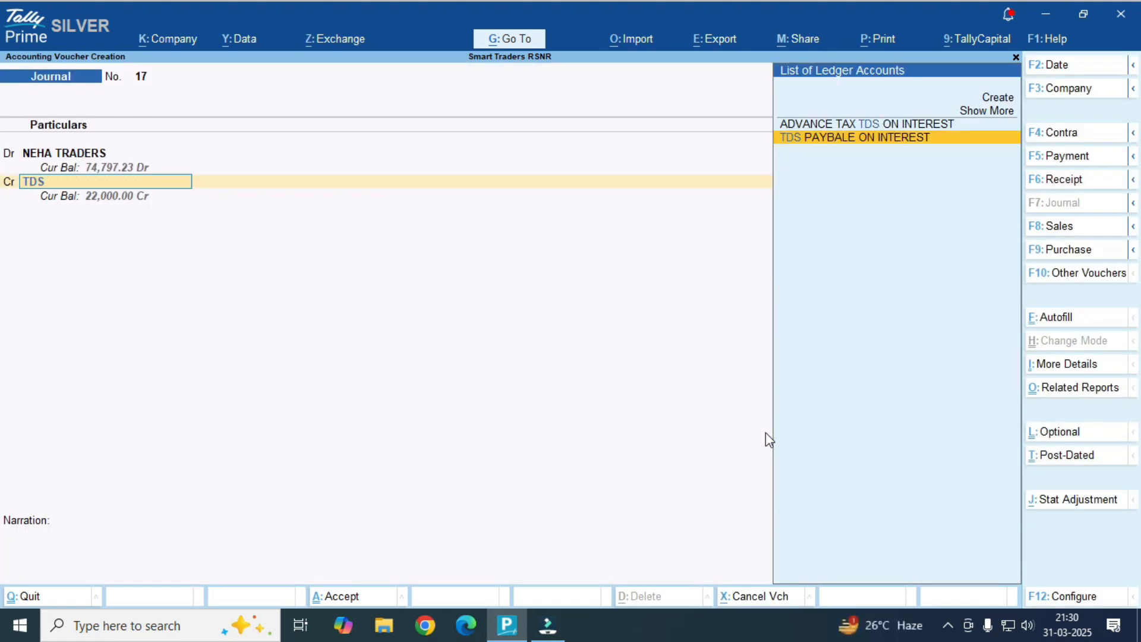
key(Return)
key(Return)
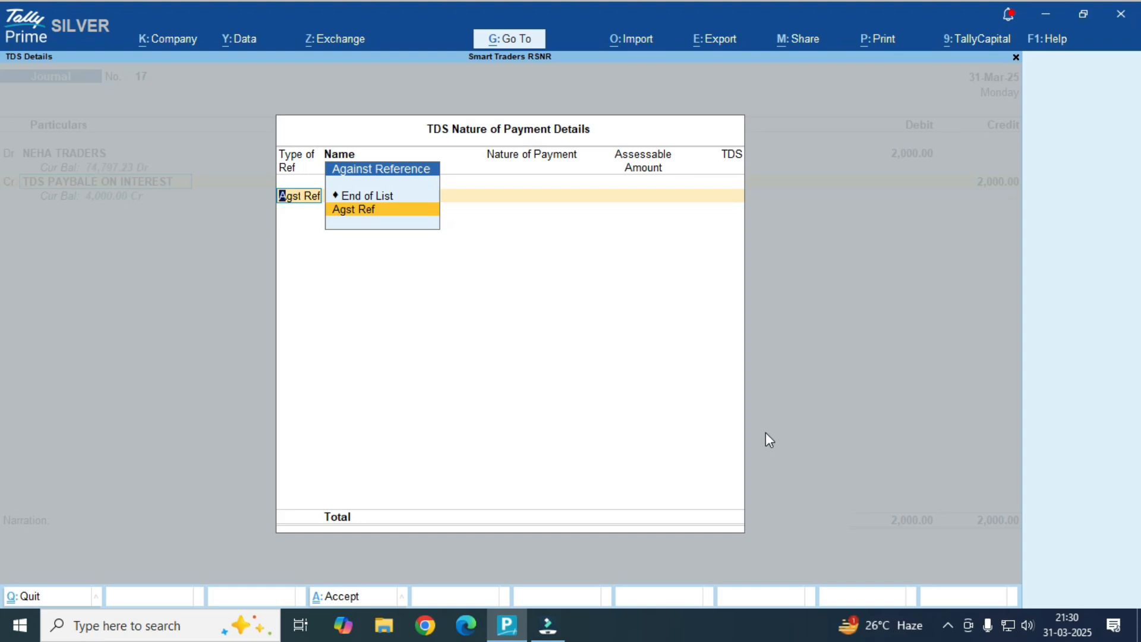
key(Return)
key(Return)
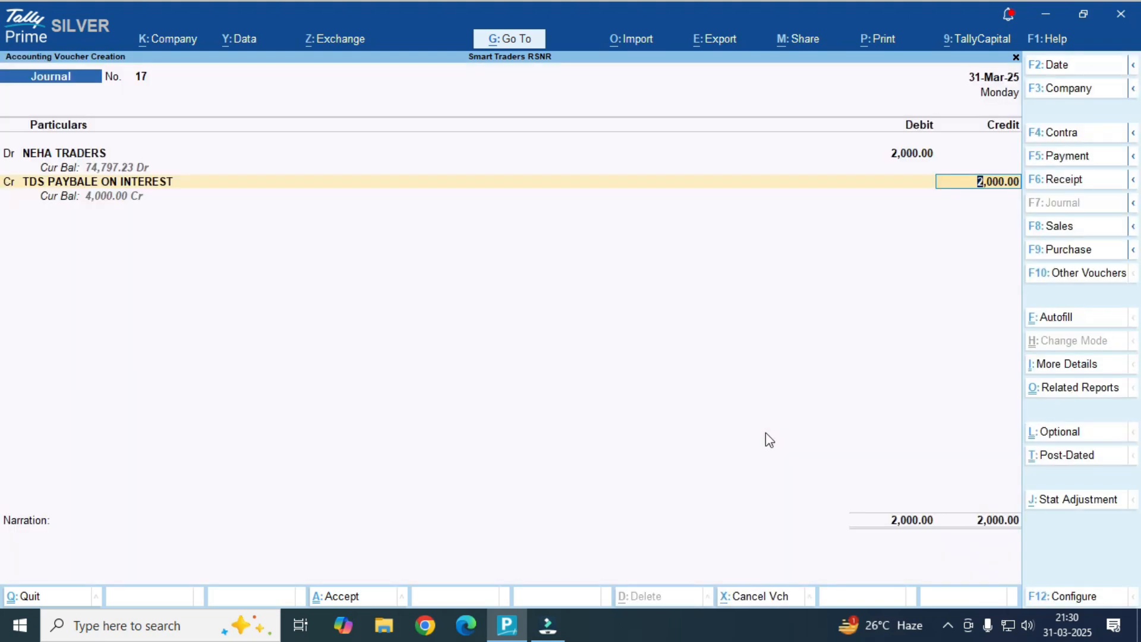
key(Return)
key(Return)
key(y)
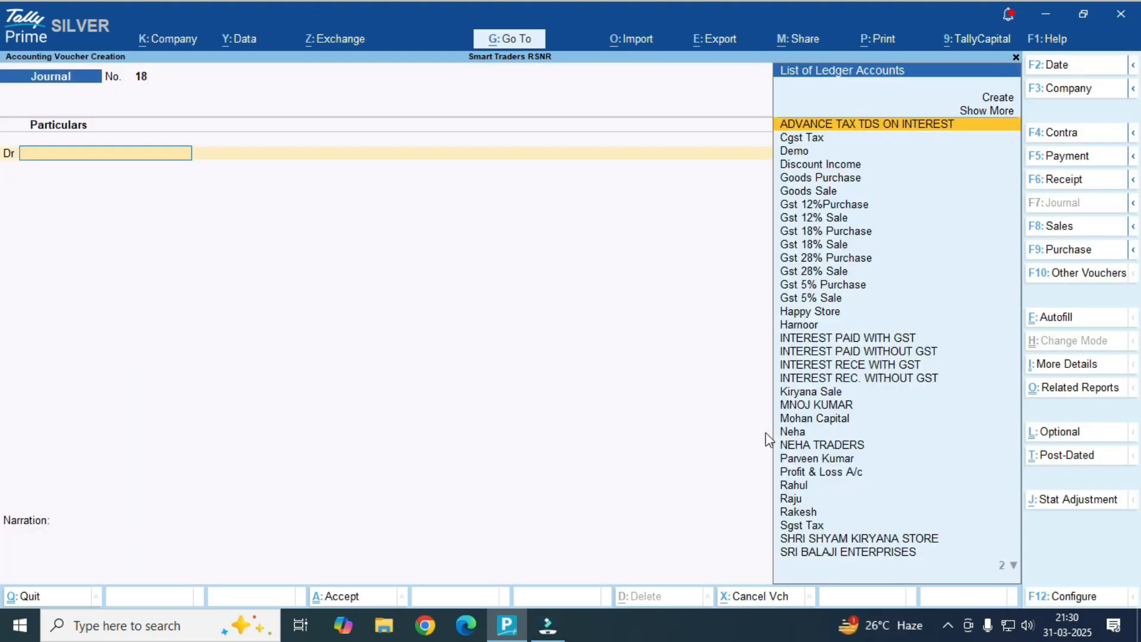
- Leave voucher entry and open the Balance Sheet in detailed view
key(Escape)
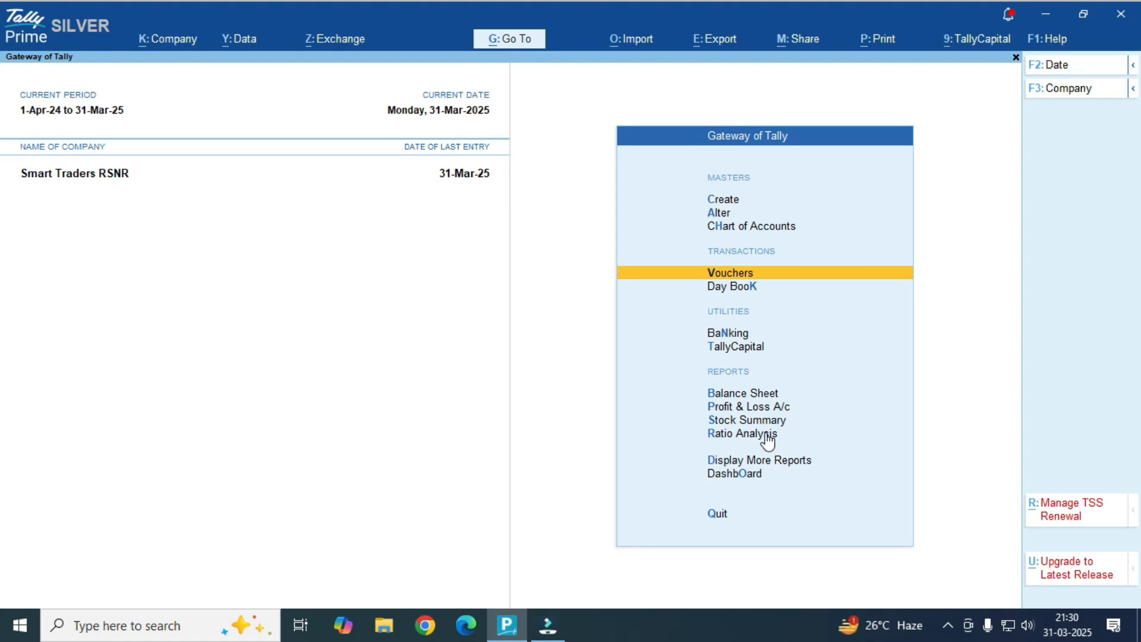
key(b)
key(alt+F5)
- Check the Duties & Taxes breakup and ADVANCE TAX TDS ON INTEREST in the Balance Sheet, and close the report
key(Down)
key(Down)
key(Down)
key(Down)
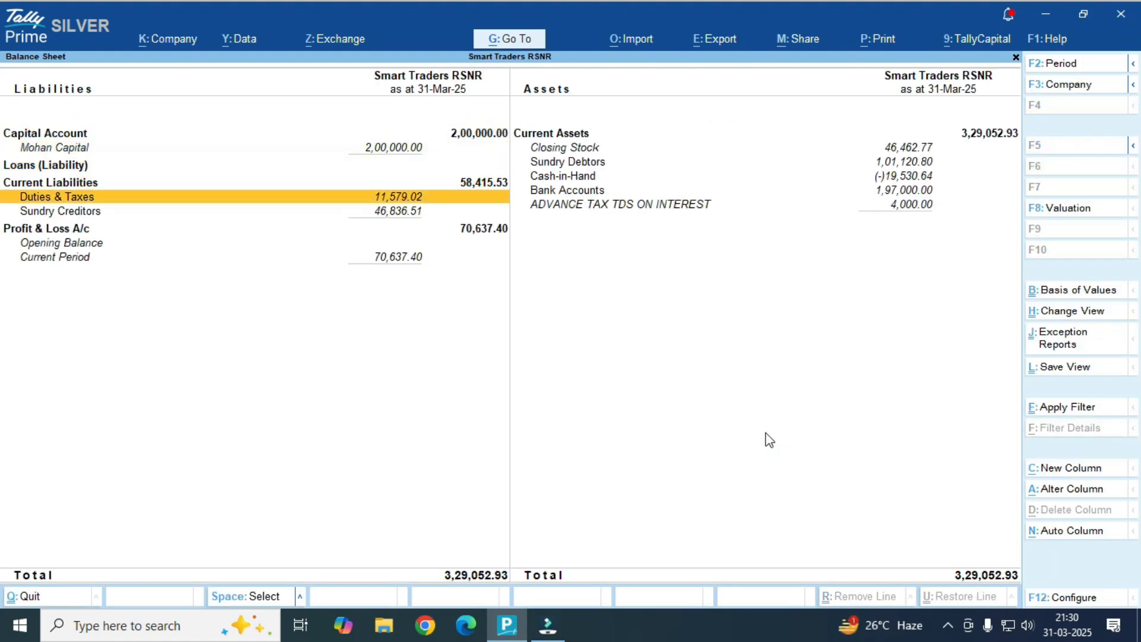
key(Return)
key(Down)
key(Down)
key(Escape)
key(Right)
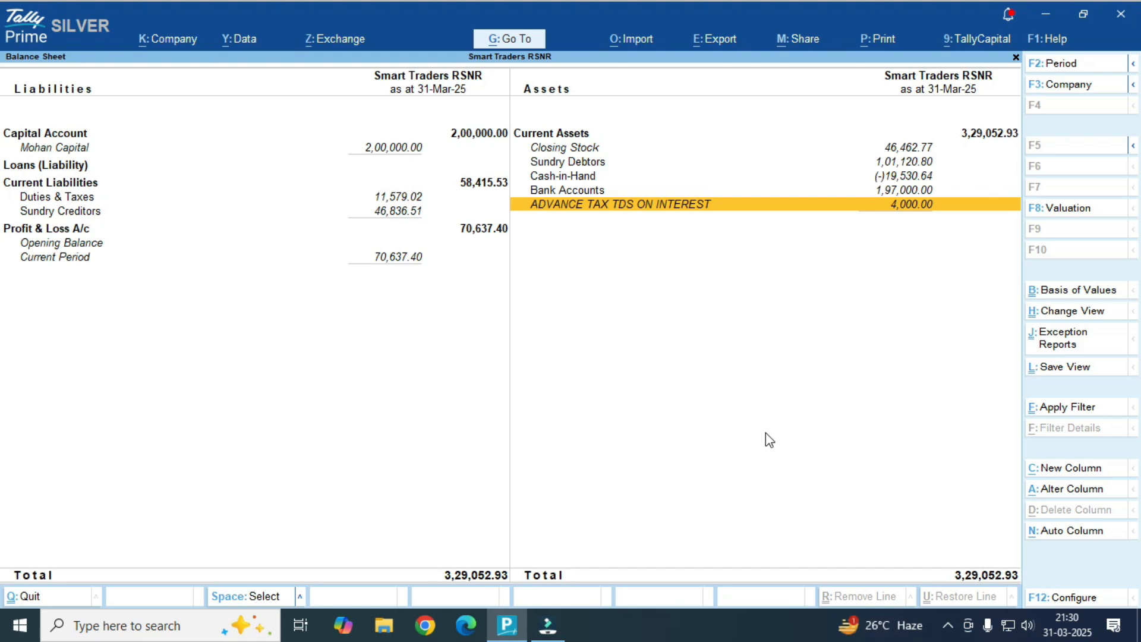
key(Escape)
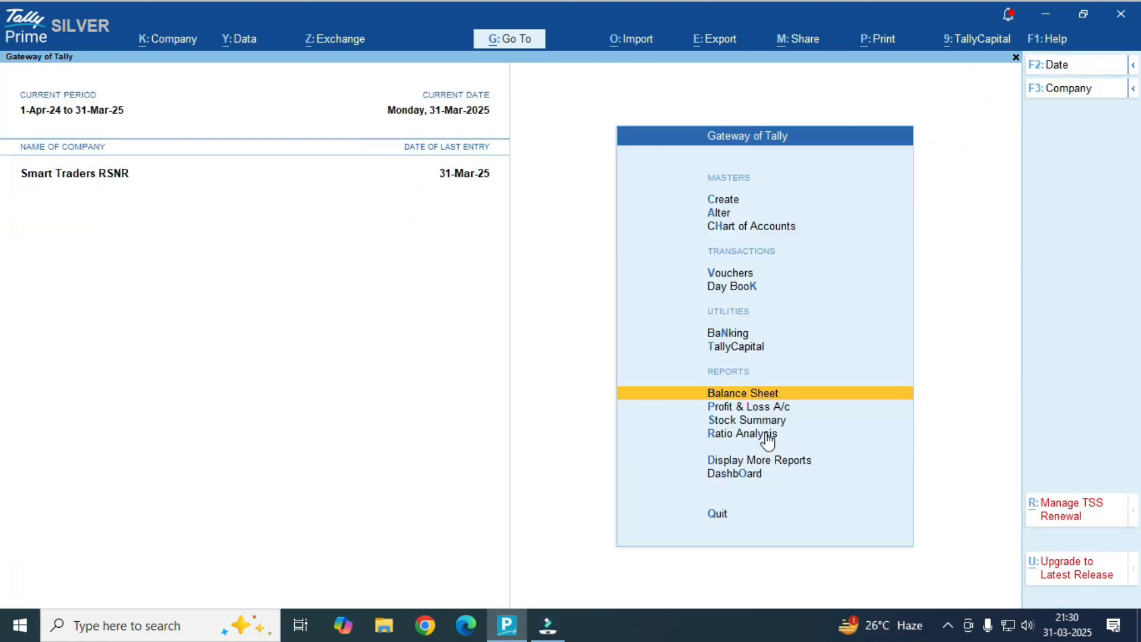
- Open the ledger voucher report for NEHA TRADERS from the account books
text(d)
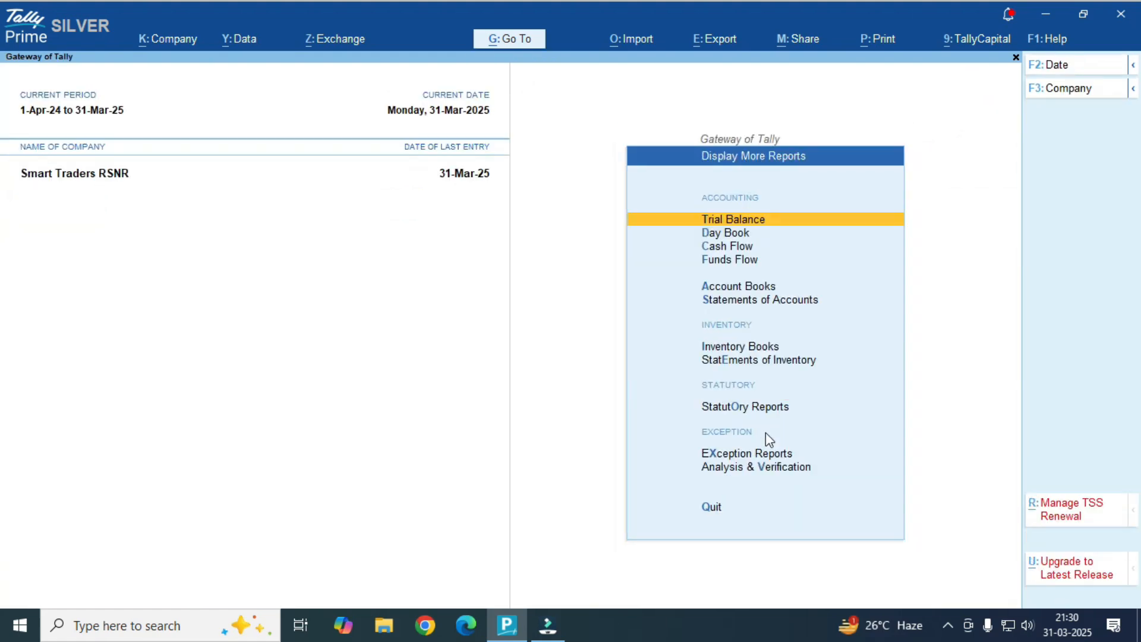
text(alneh)
key(Down)
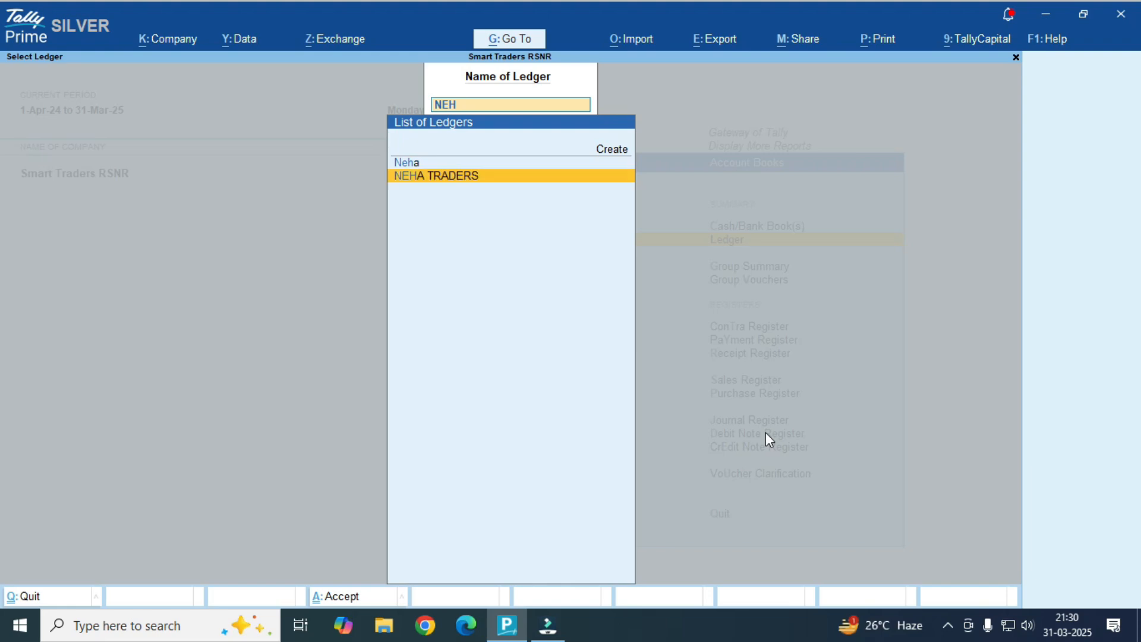
key(Return)
- Examine the debit and credit entries, current totals, and opening and closing balances of the NEHA TRADERS ledger
key(ctrl)
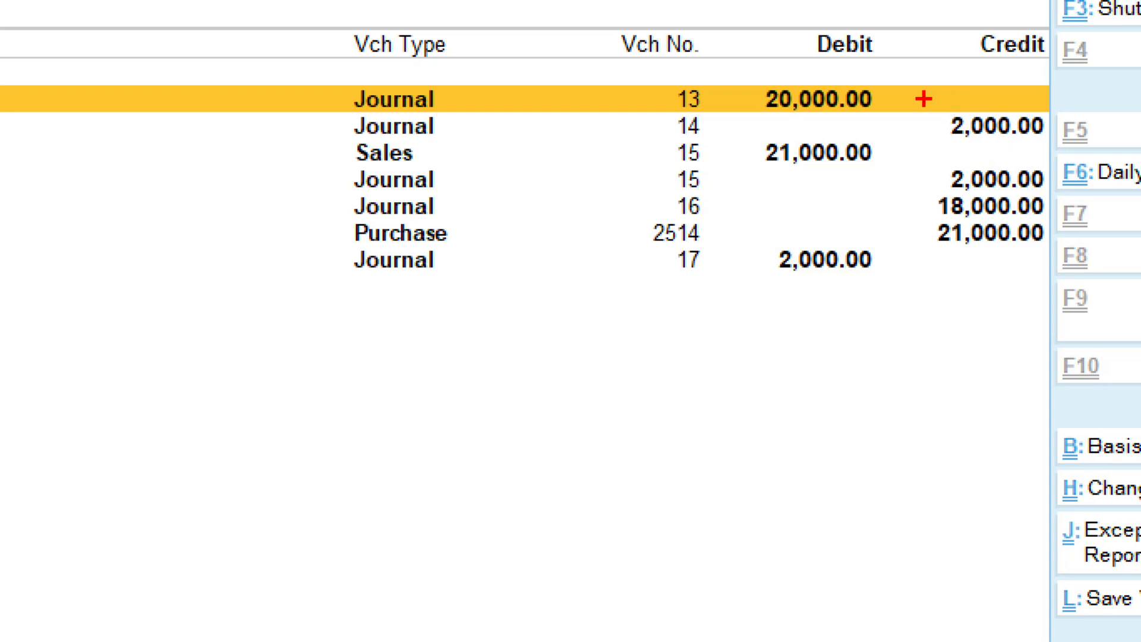
mouse_move(924, 101)
mouse_down()
mouse_move(1002, 254)
mouse_move(1085, 267)
mouse_up()
mouse_move(722, 76)
mouse_down()
mouse_move(731, 118)
mouse_move(909, 305)
mouse_up()
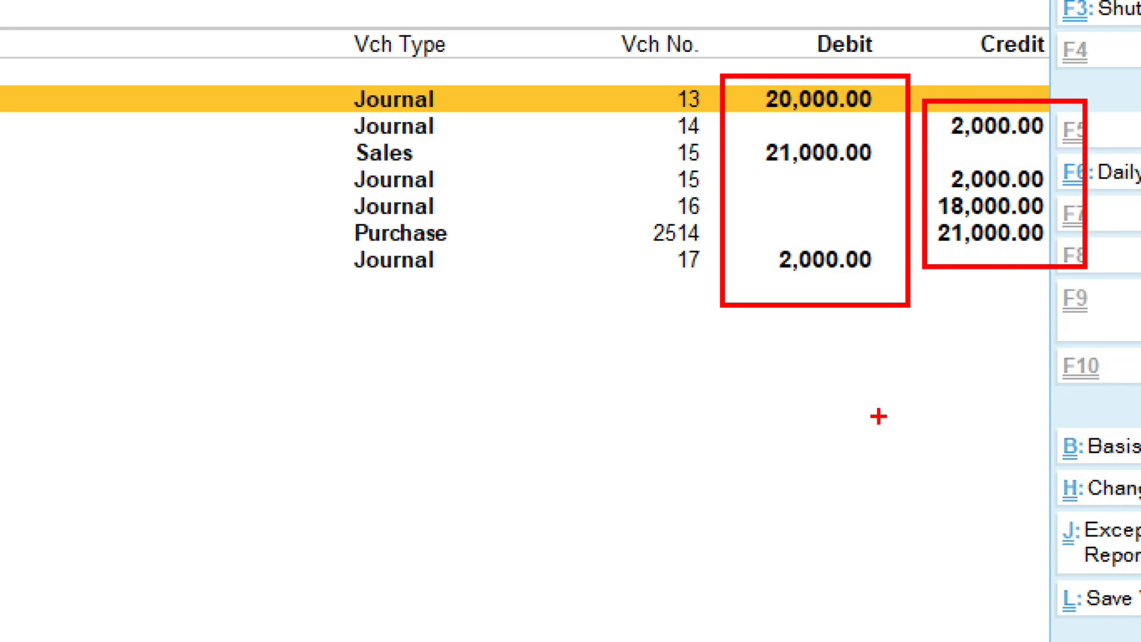
key(Escape)
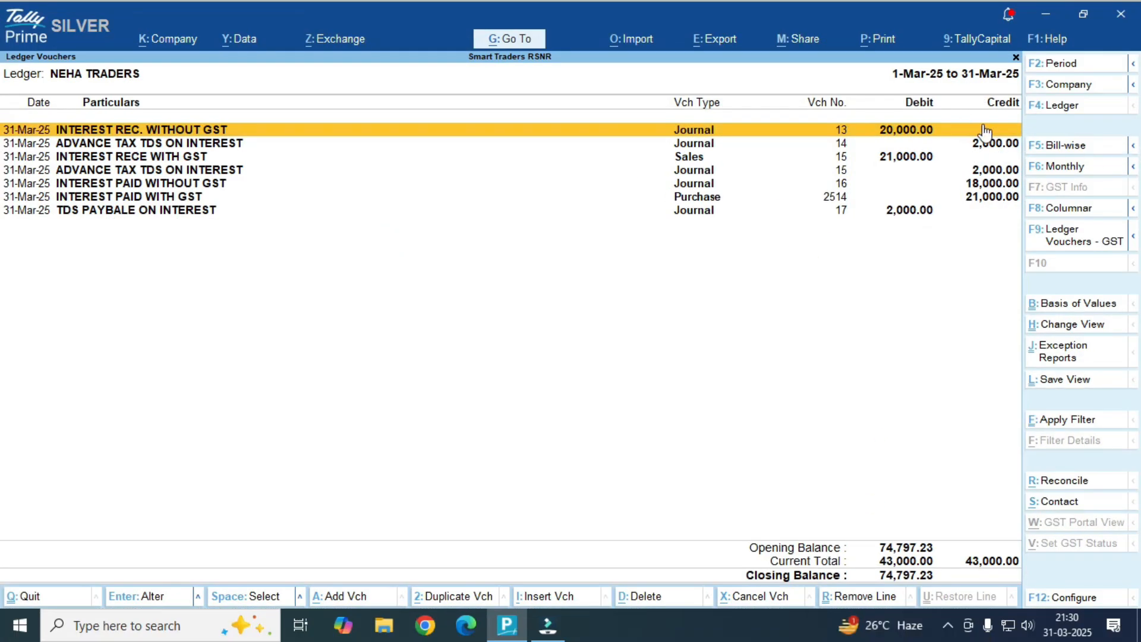
key(ctrl)
key(ctrl+1)
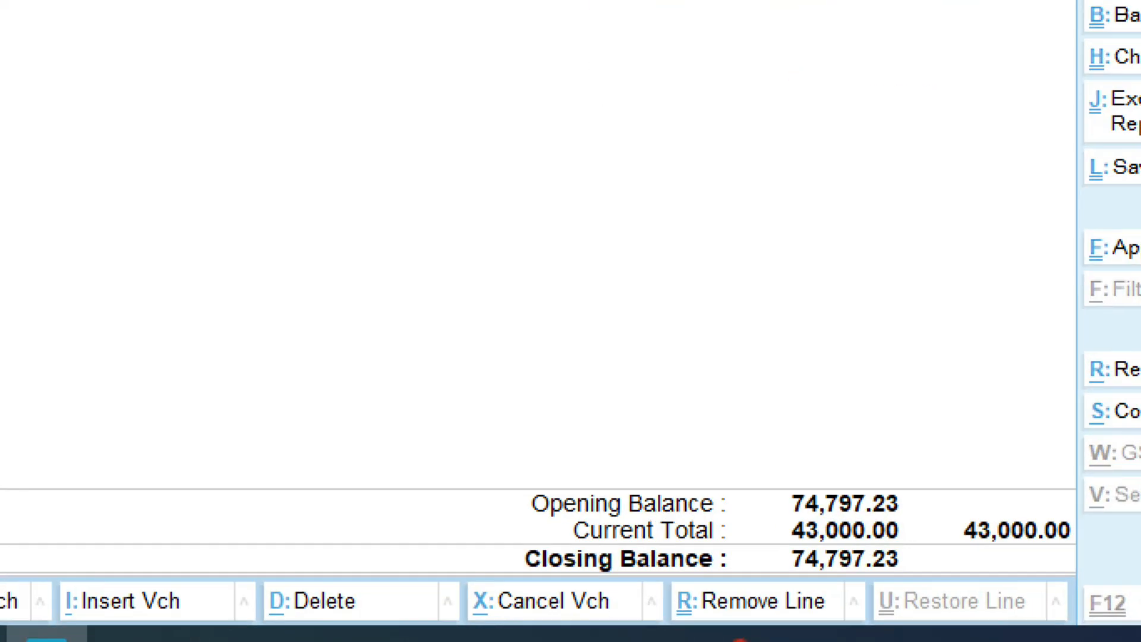
drag(867, 551, 878, 561)
drag(781, 498, 909, 521)
drag(929, 461, 1064, 523)
key(Escape)
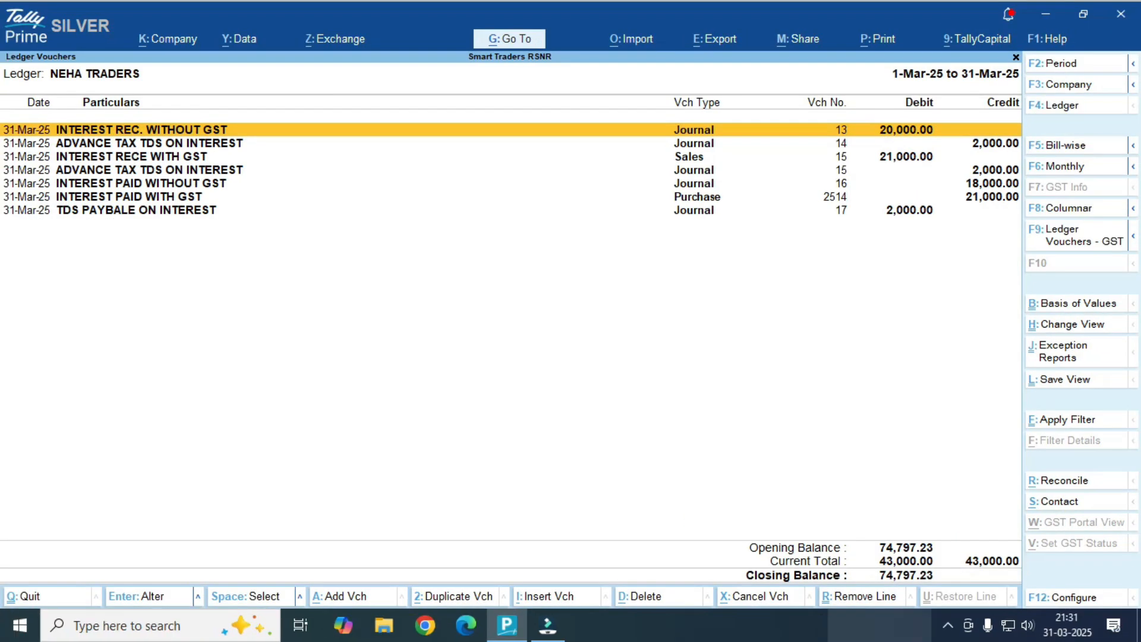
mouse_move(880, 623)
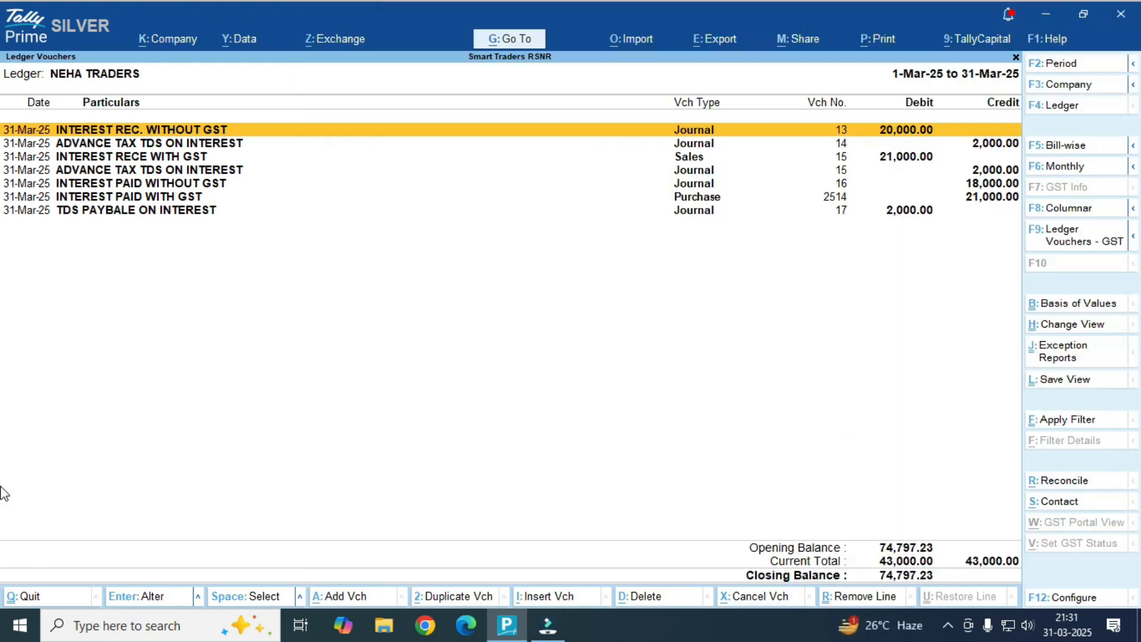
click(243, 348)
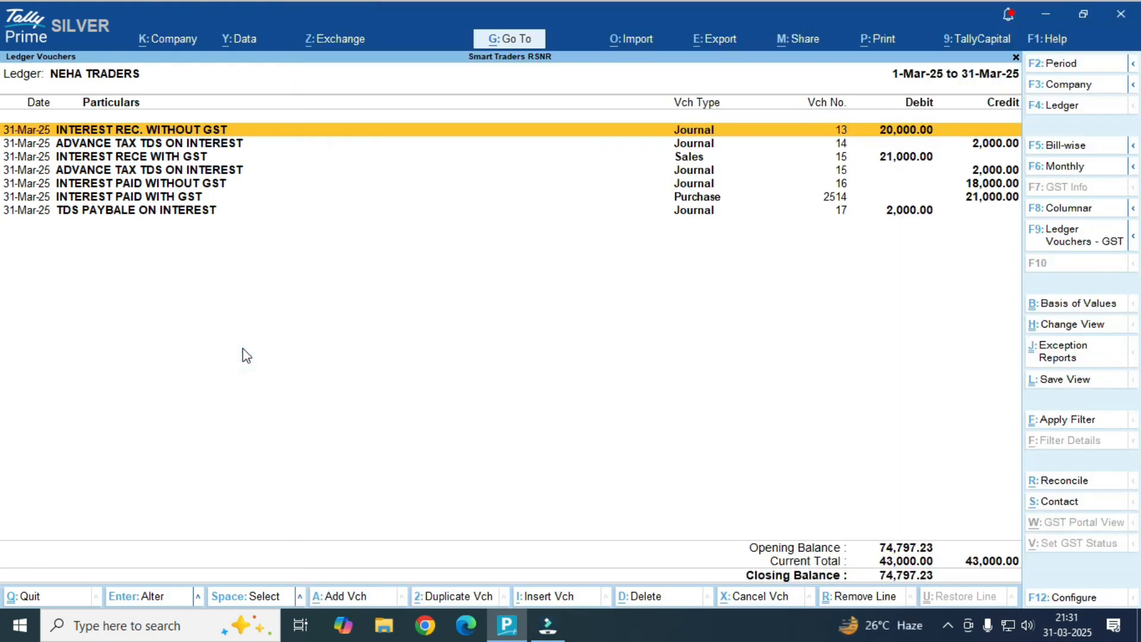